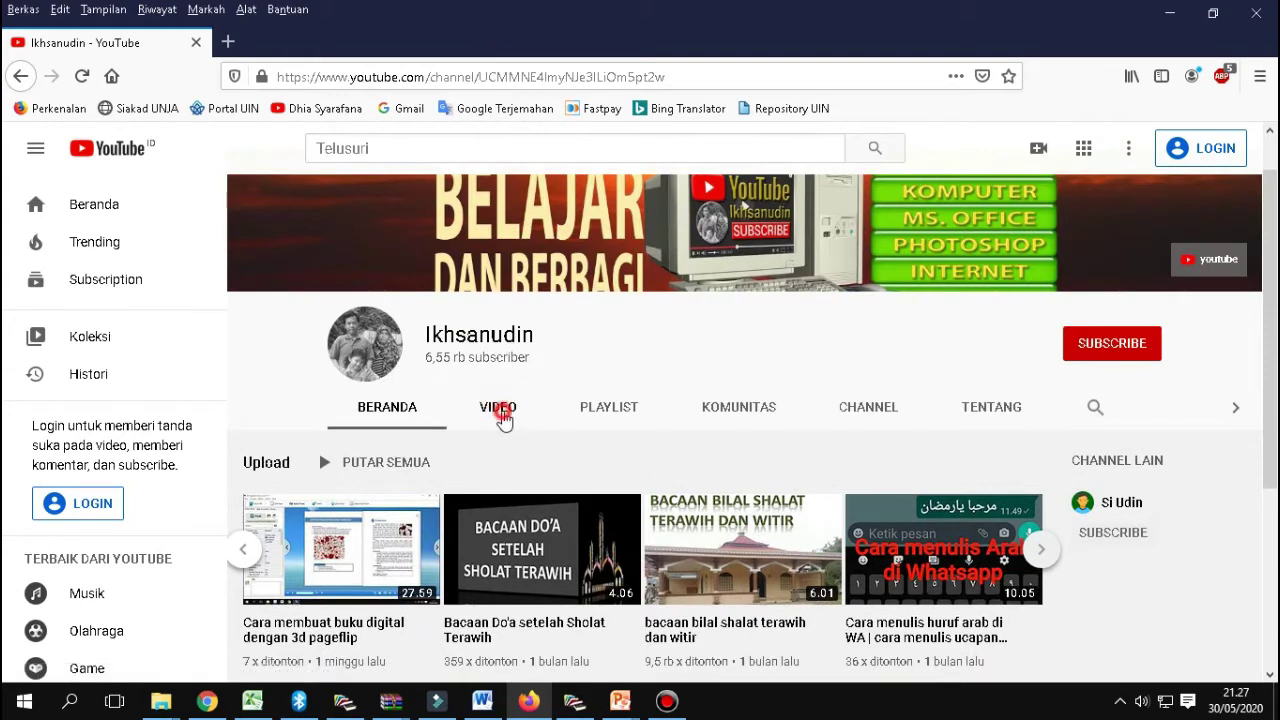
Browse the YouTube channel's uploaded videos and its playlists.
{"action": "left_click", "coordinate": [499, 407]}
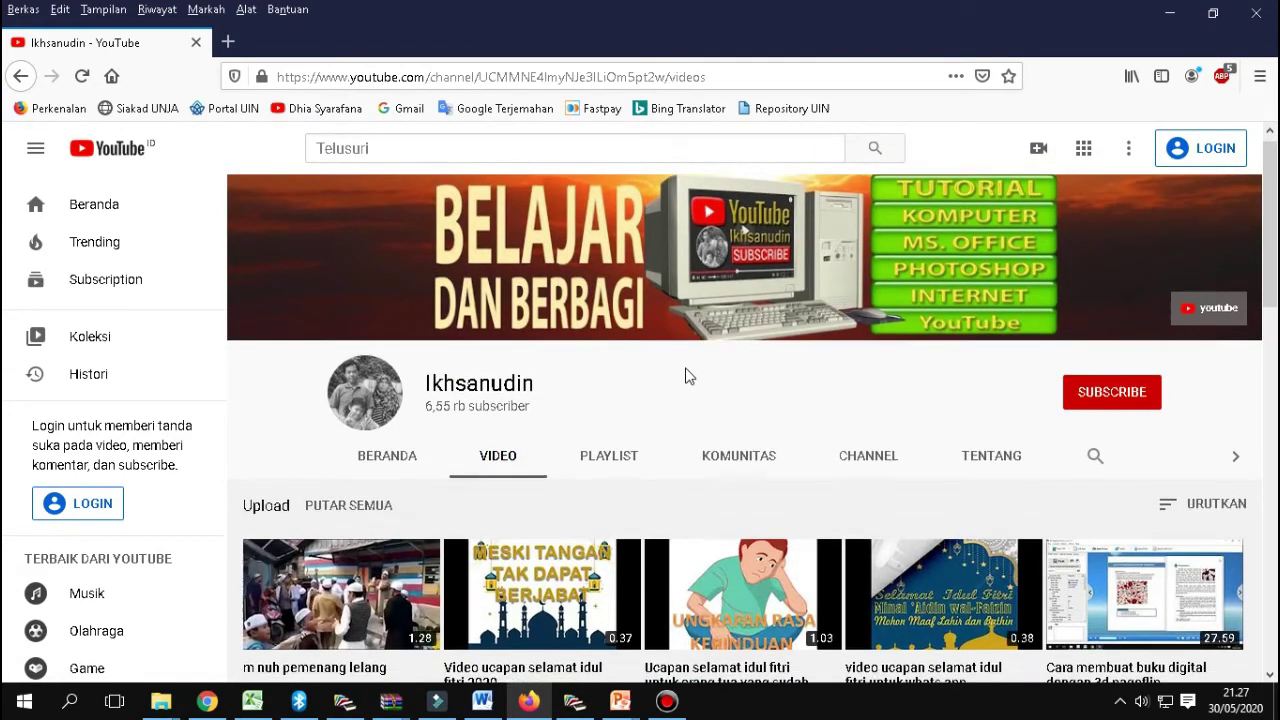
{"action": "scroll", "coordinate": [686, 376], "scroll_direction": "down", "scroll_amount": 3}
{"action": "scroll", "coordinate": [686, 376], "scroll_direction": "down", "scroll_amount": 4}
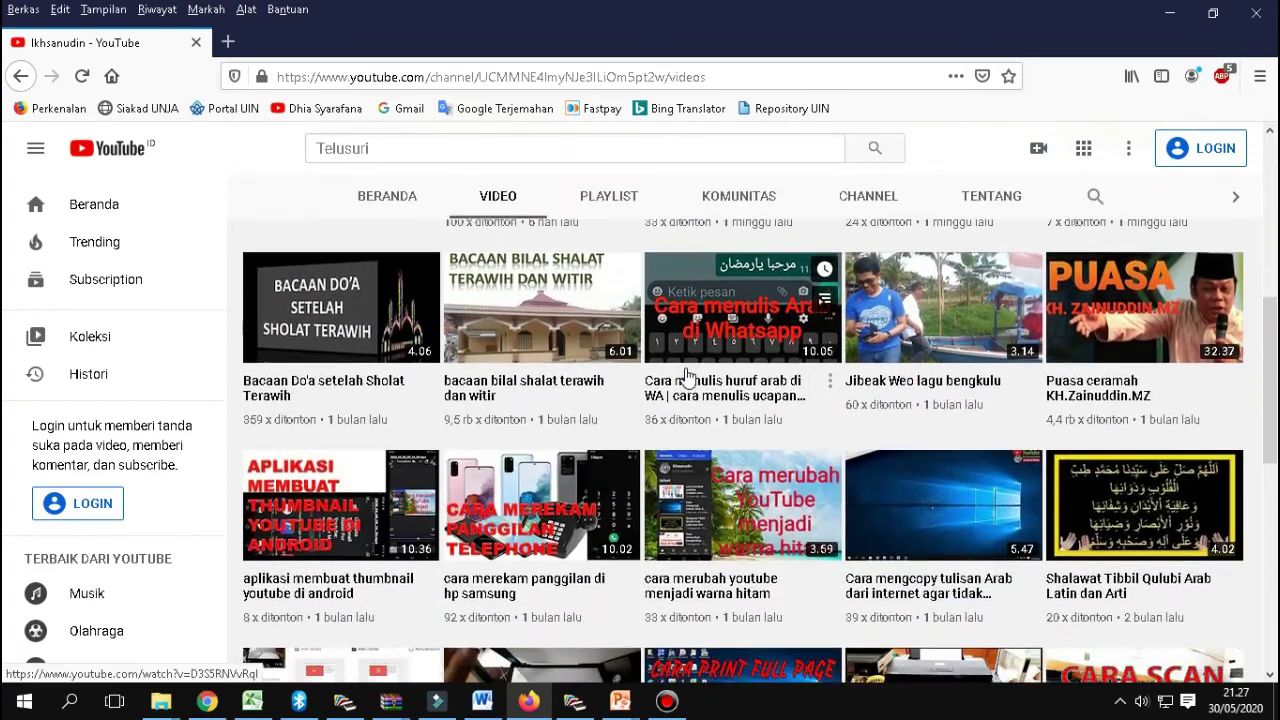
{"action": "scroll", "coordinate": [686, 376], "scroll_direction": "down", "scroll_amount": 3}
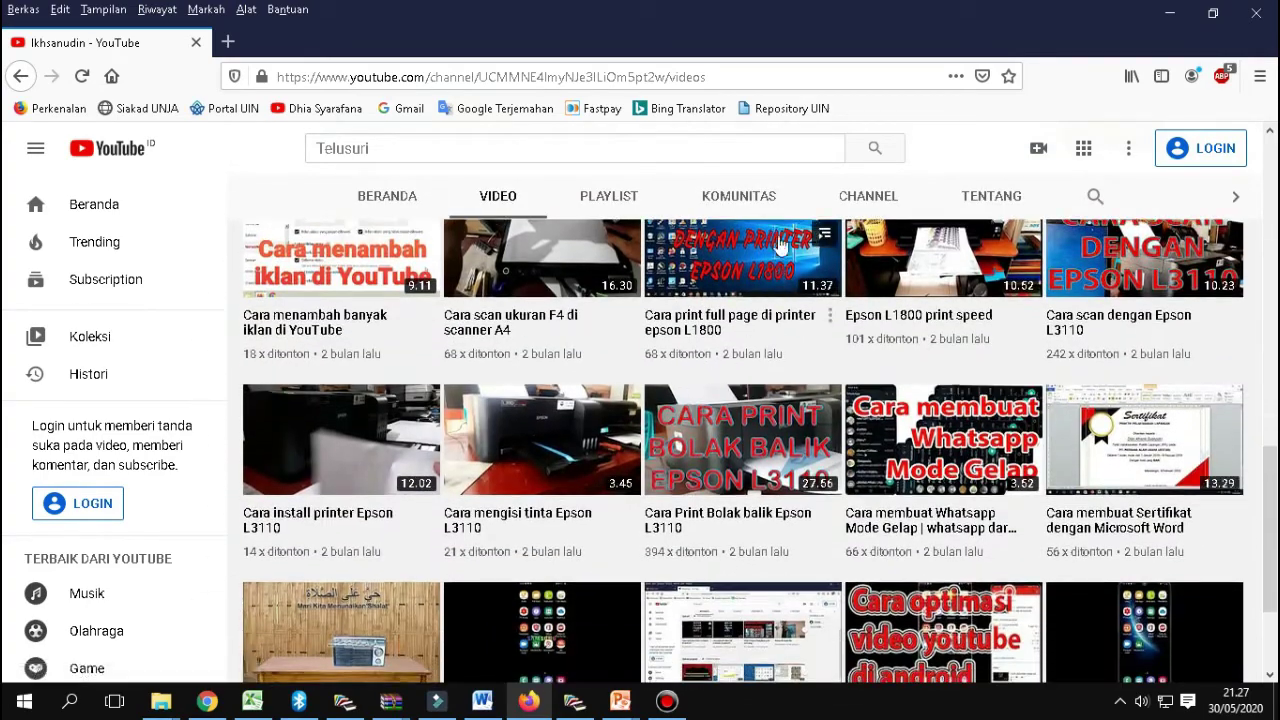
{"action": "left_click", "coordinate": [618, 200]}
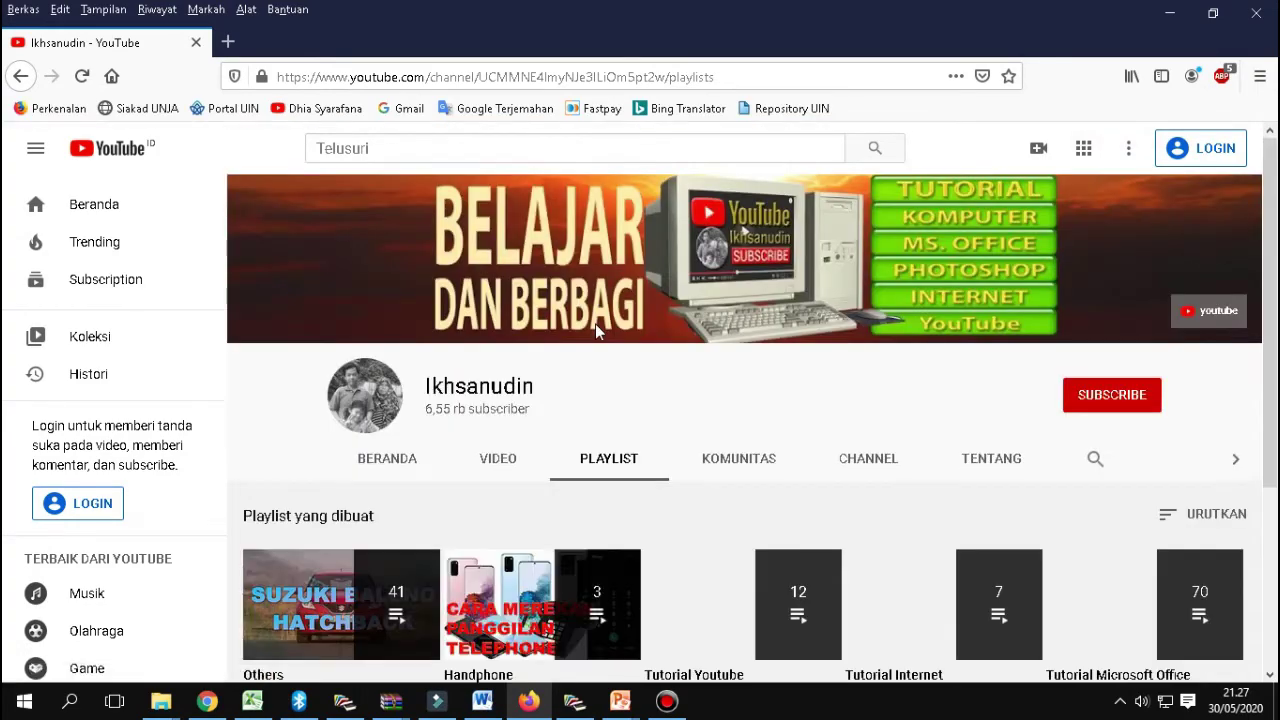
{"action": "scroll", "coordinate": [597, 332], "scroll_direction": "down", "scroll_amount": 2}
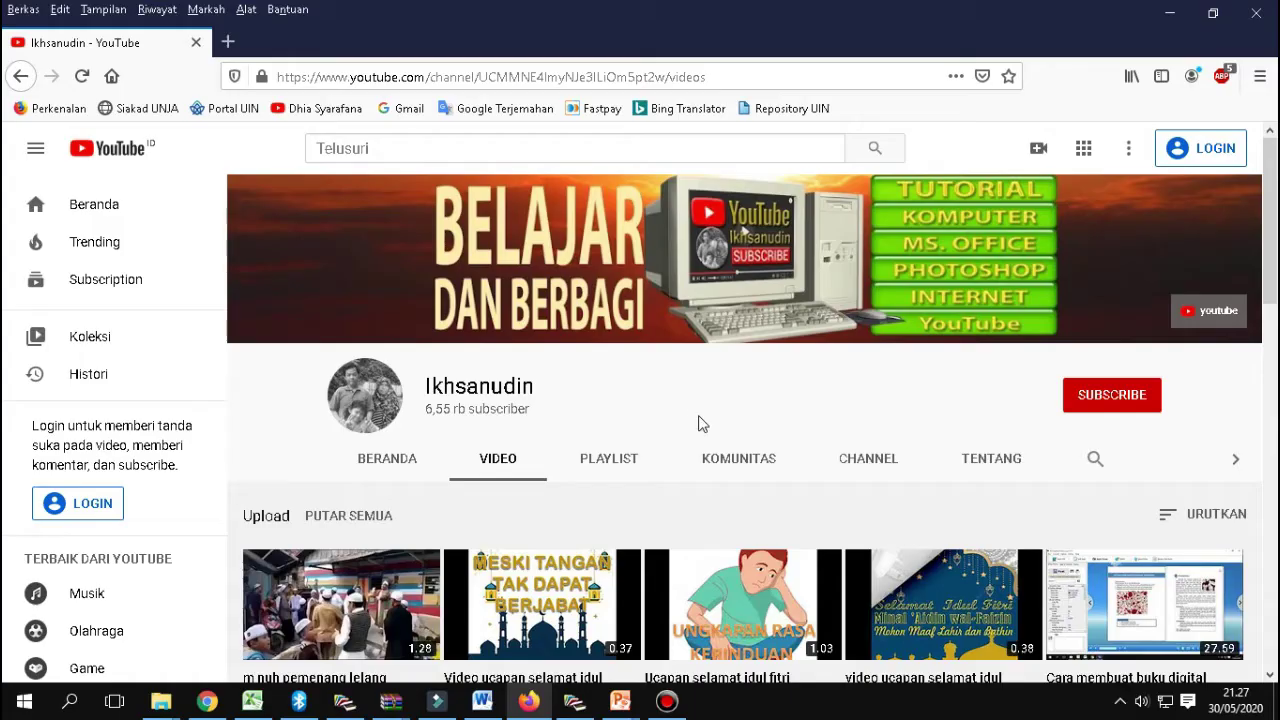
{"action": "scroll", "coordinate": [694, 423], "scroll_direction": "down", "scroll_amount": 5}
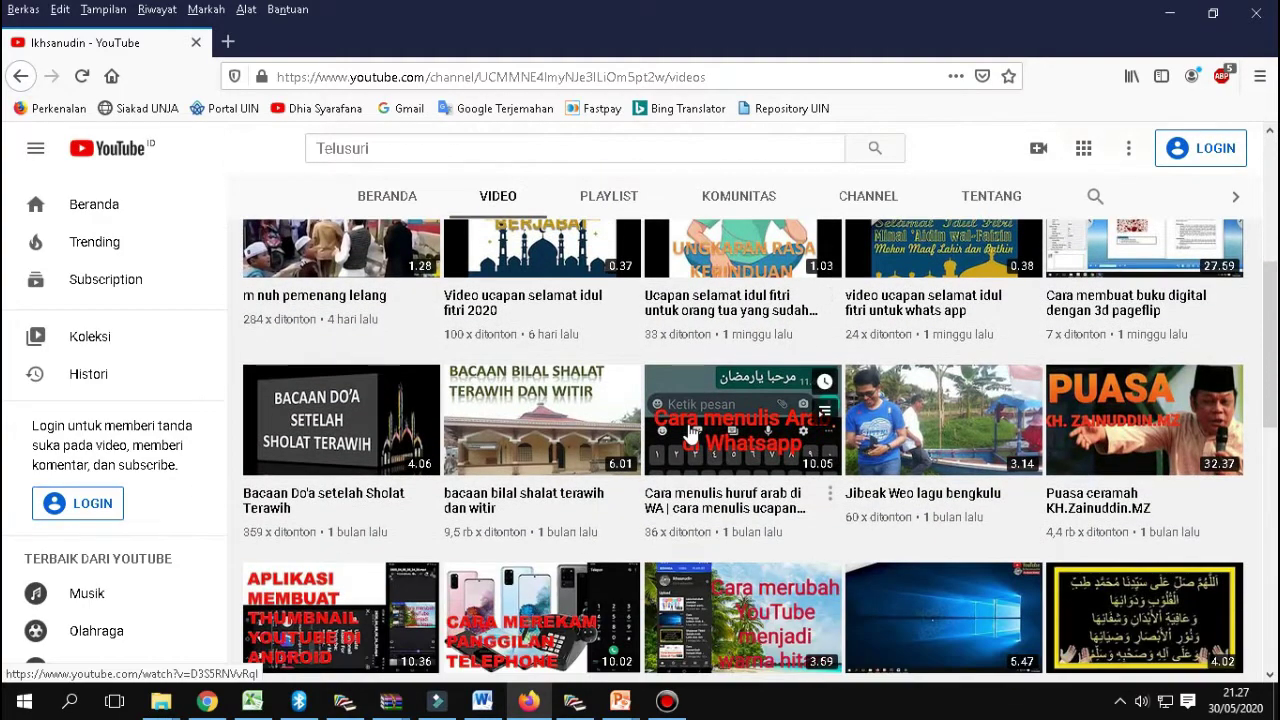
{"action": "scroll", "coordinate": [690, 430], "scroll_direction": "up", "scroll_amount": 5}
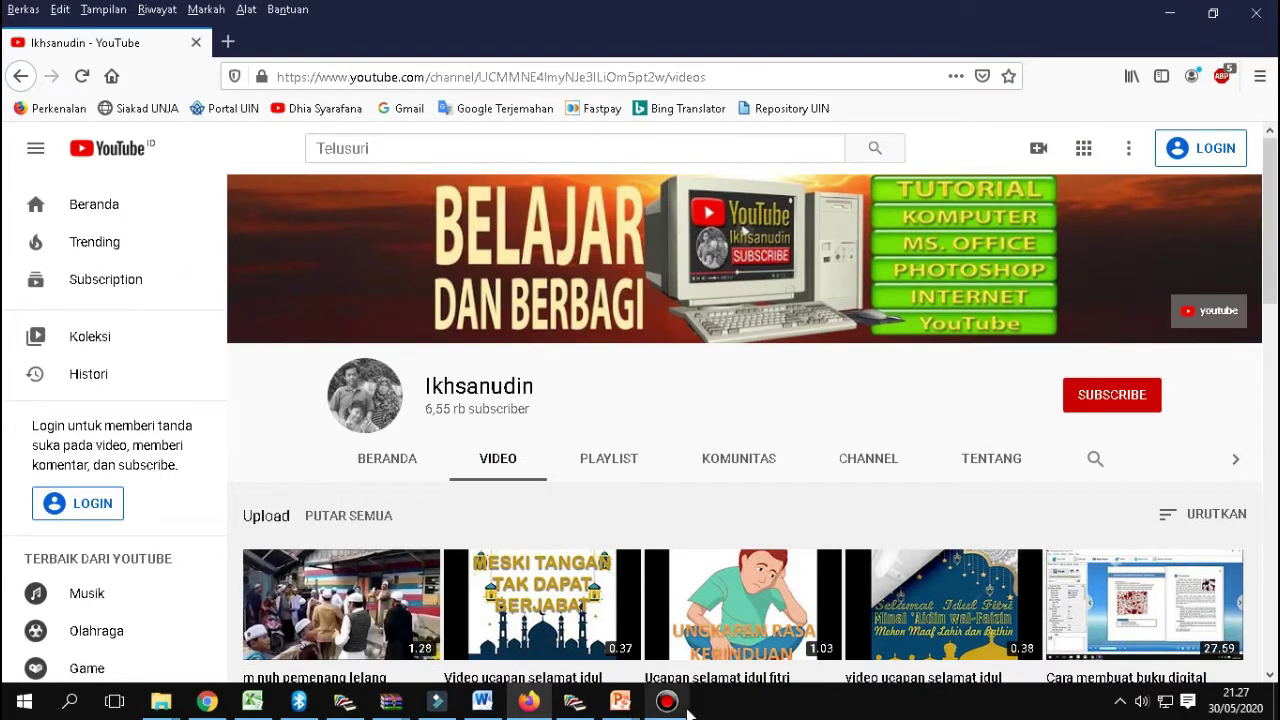
Switch to Wondershare Filmora and scrub through the preview of the recorded screen clips.
{"action": "mouse_move", "coordinate": [662, 705]}
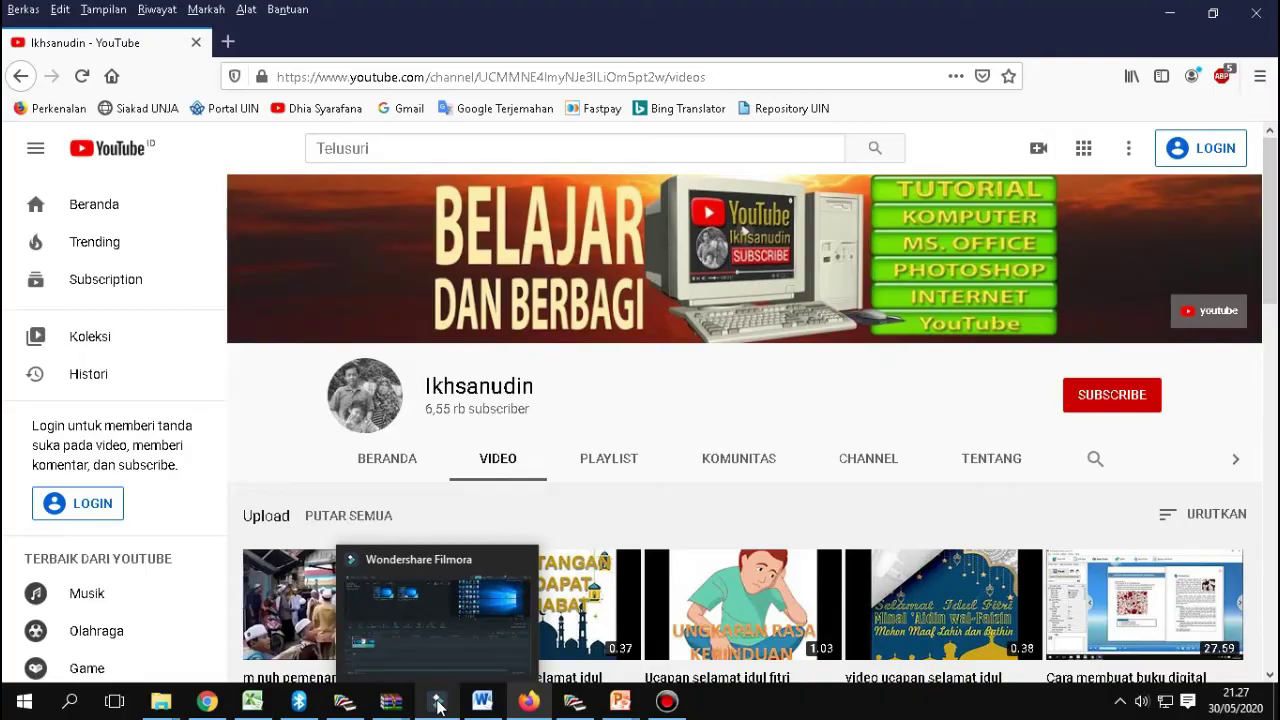
{"action": "left_click", "coordinate": [446, 620]}
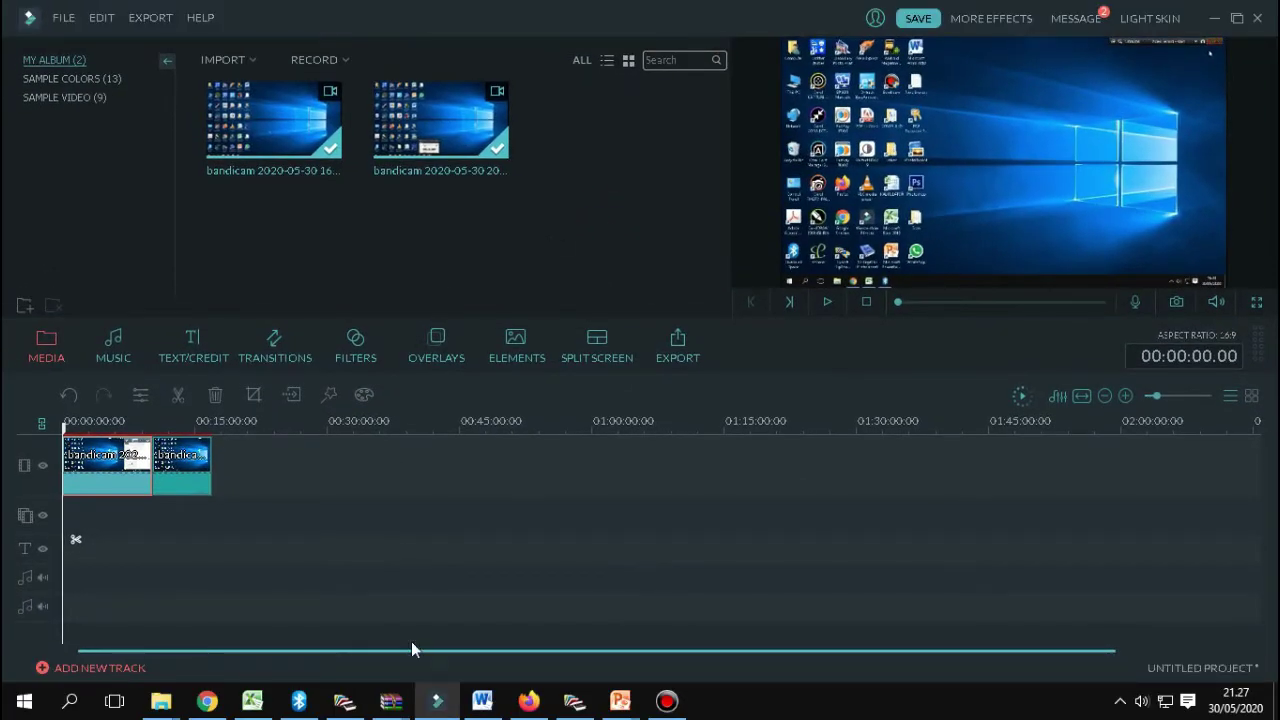
{"action": "left_click", "coordinate": [915, 302]}
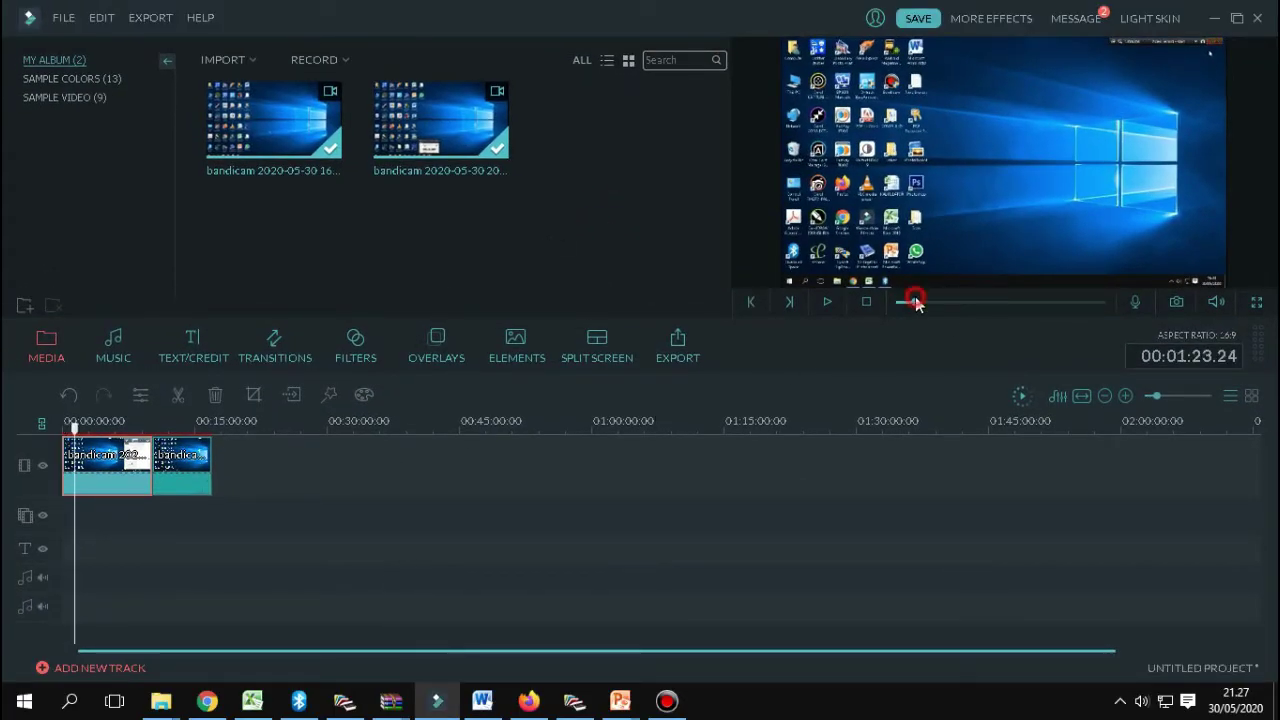
{"action": "left_click_drag", "start_coordinate": [915, 302], "coordinate": [1066, 306]}
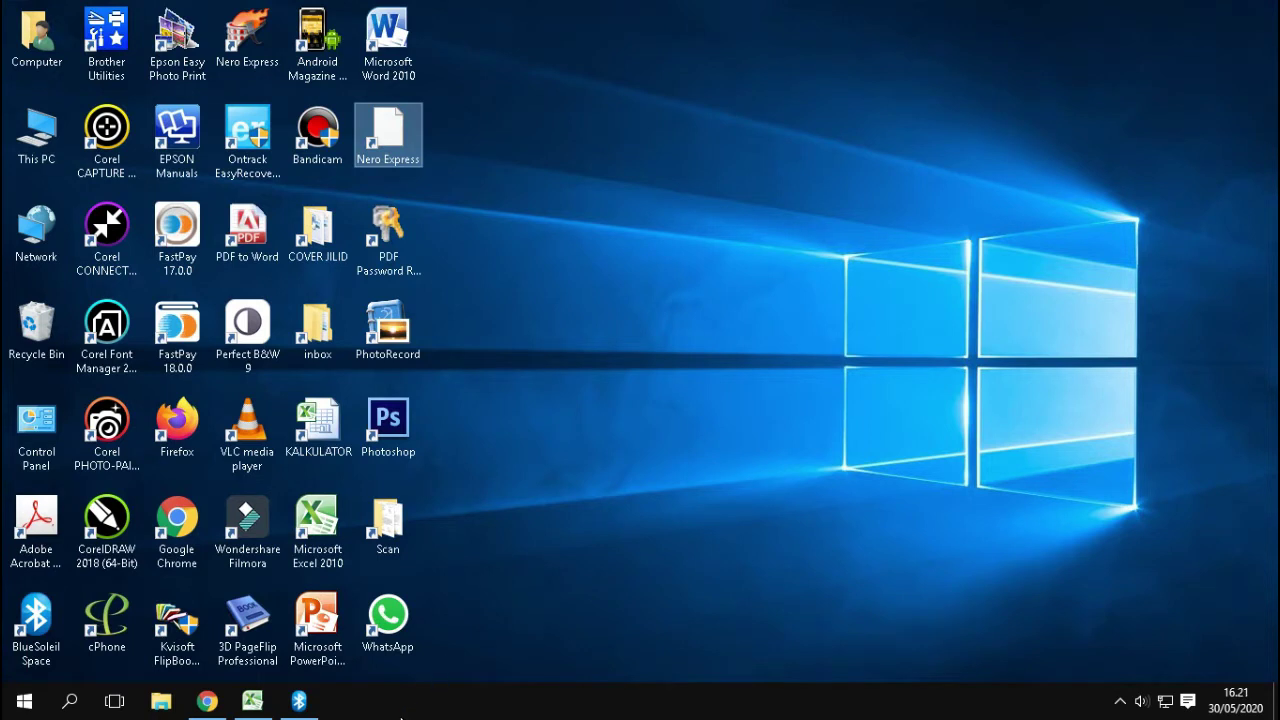
Launch Kvisoft FlipBook Maker Pro from the desktop and maximize its window.
{"action": "left_click", "coordinate": [200, 643]}
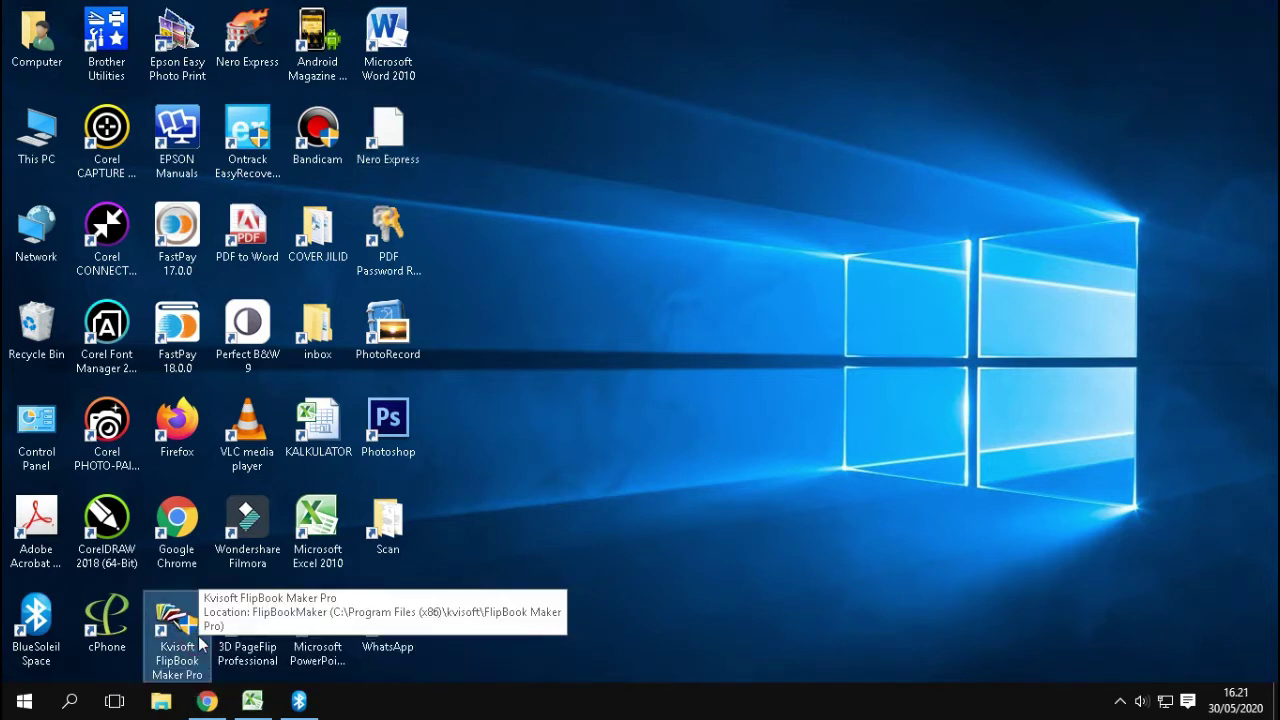
{"action": "left_click", "coordinate": [764, 489]}
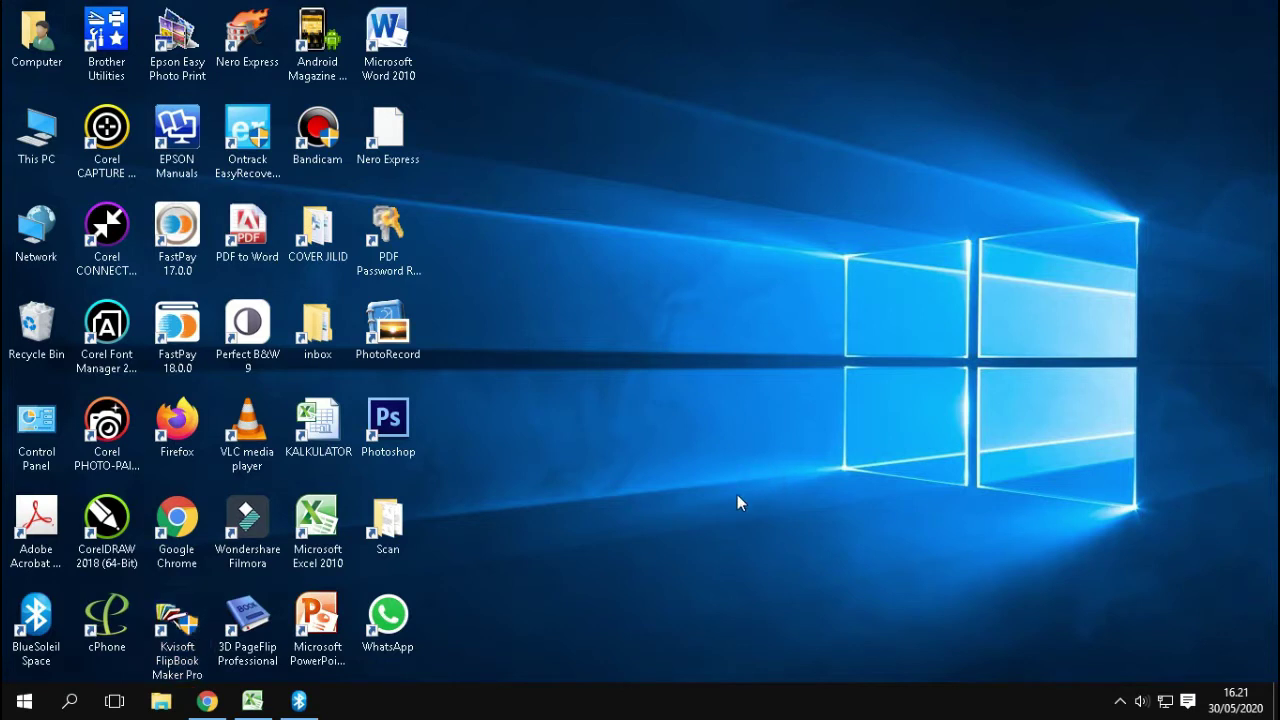
{"action": "double_click", "coordinate": [190, 628]}
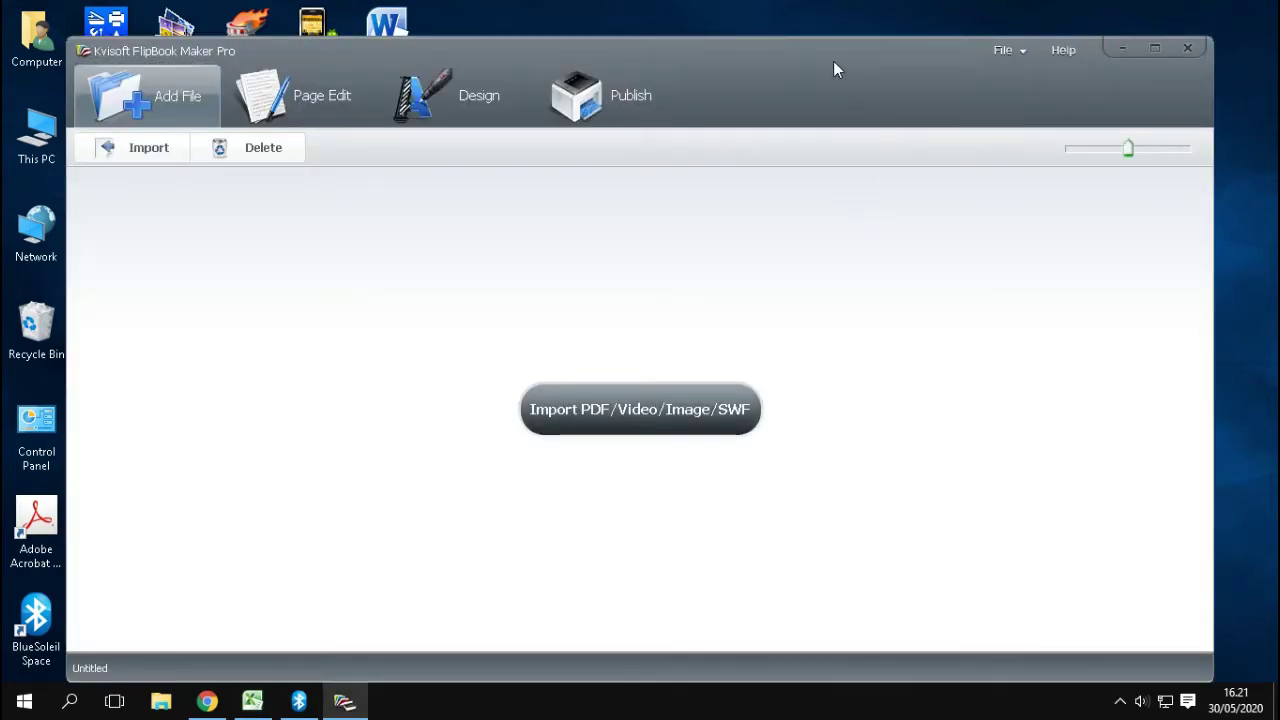
{"action": "left_click_drag", "start_coordinate": [833, 61], "coordinate": [783, 24]}
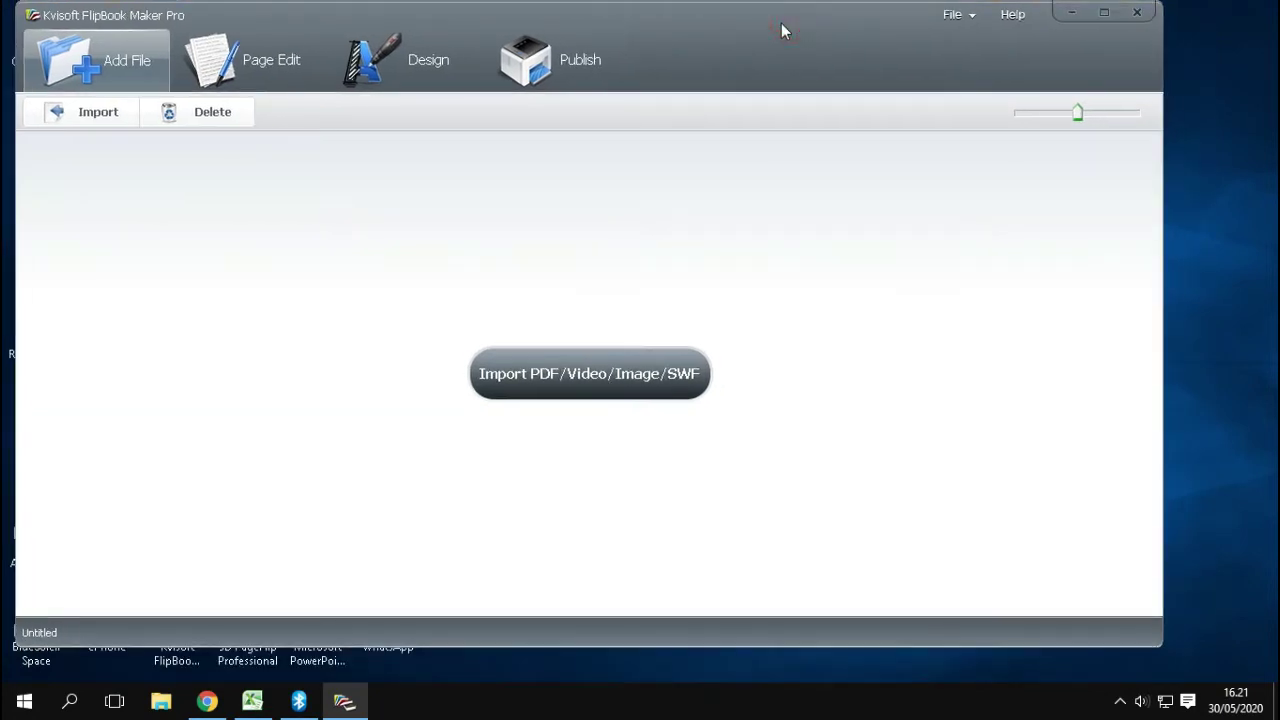
{"action": "left_click", "coordinate": [1105, 14]}
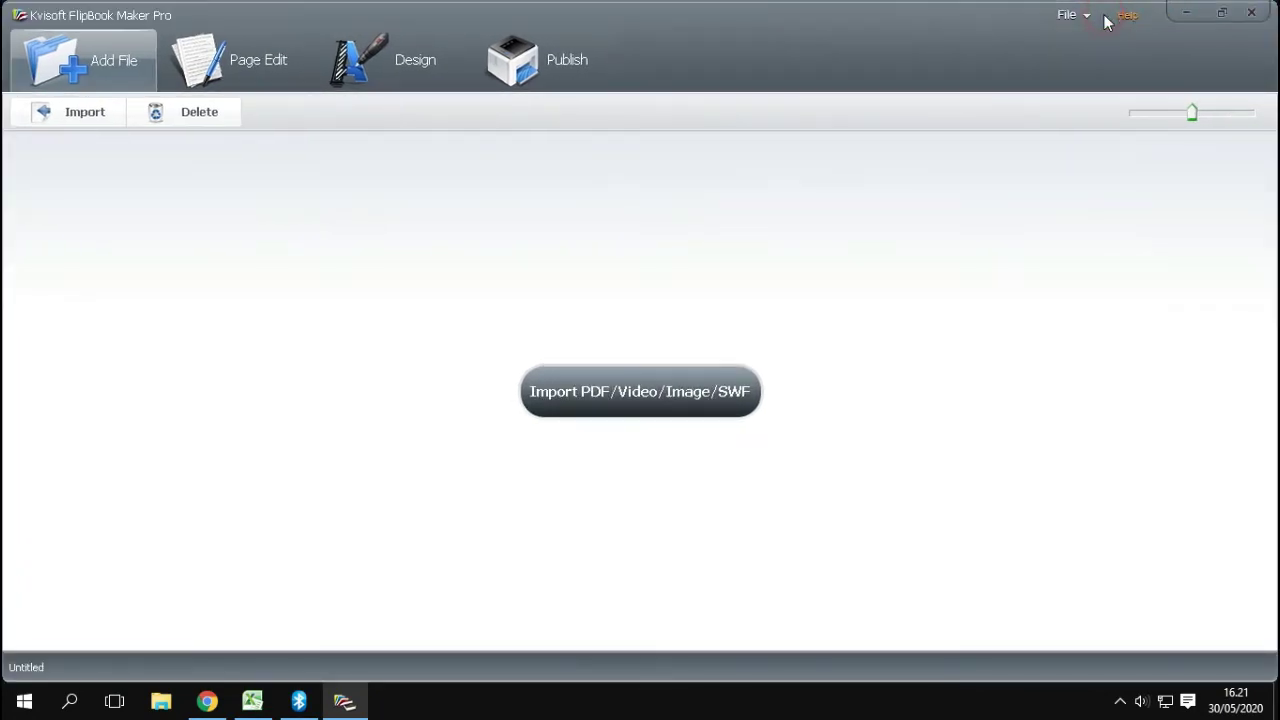
{"action": "left_click", "coordinate": [1221, 12]}
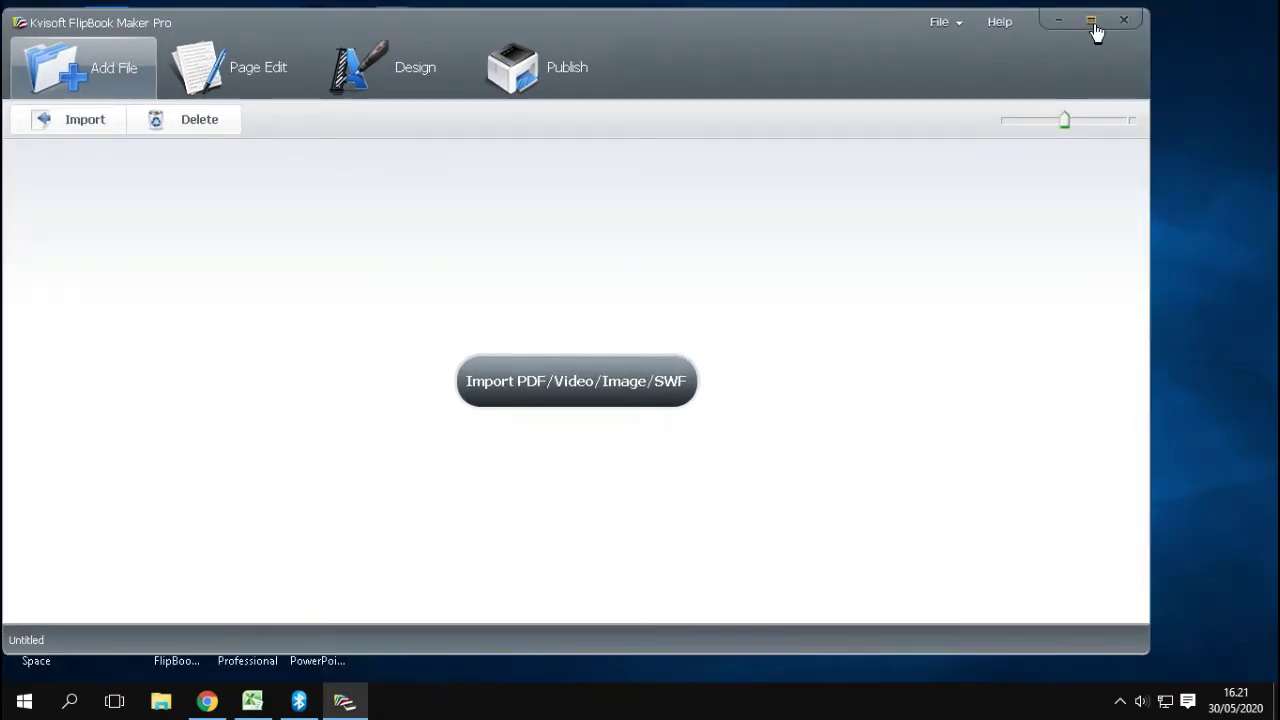
{"action": "left_click", "coordinate": [1094, 26]}
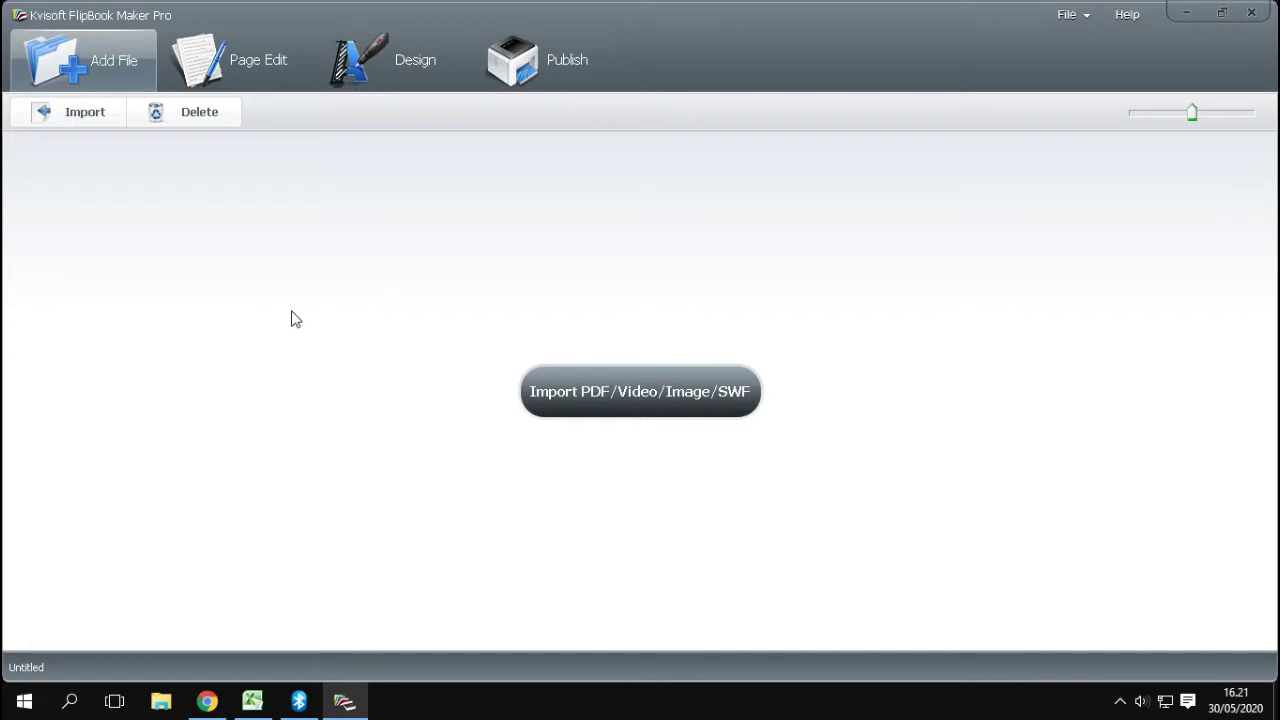
Choose "3d tanpa video.pdf" from D:\3D\Digital book as the file to import into the flipbook.
{"action": "left_click", "coordinate": [704, 393]}
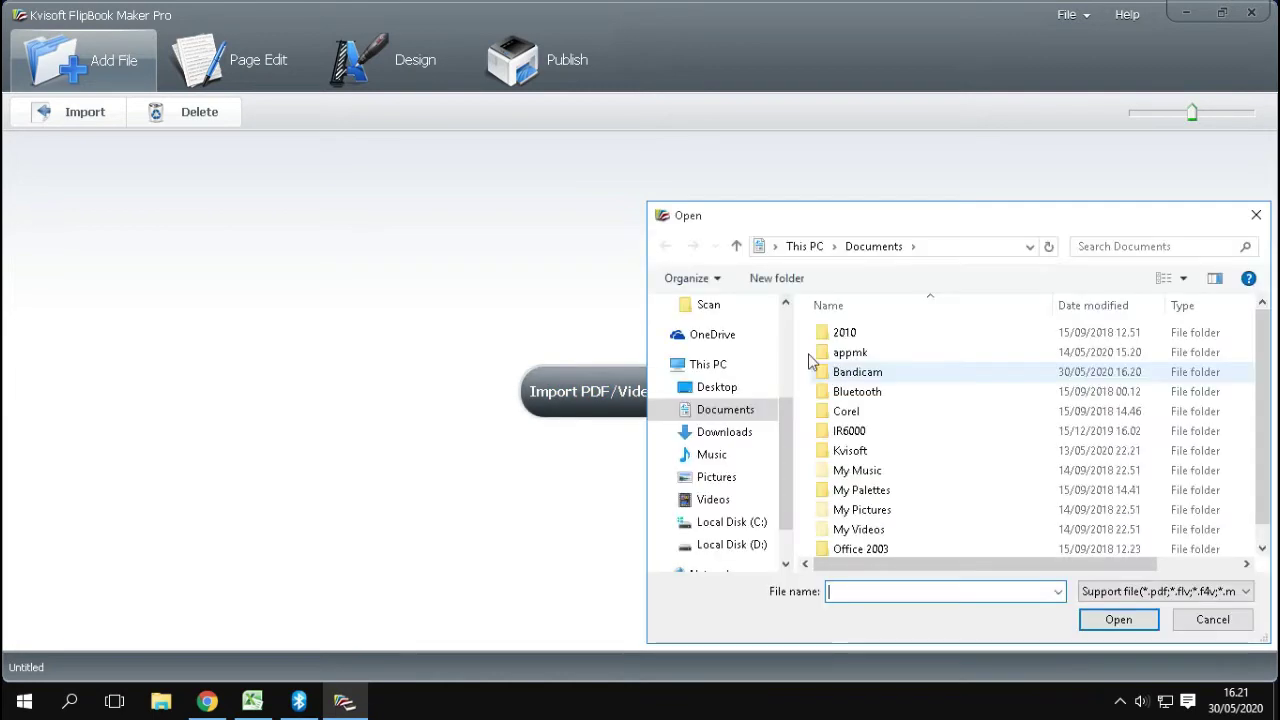
{"action": "left_click_drag", "start_coordinate": [868, 214], "coordinate": [660, 124]}
{"action": "left_click", "coordinate": [488, 445]}
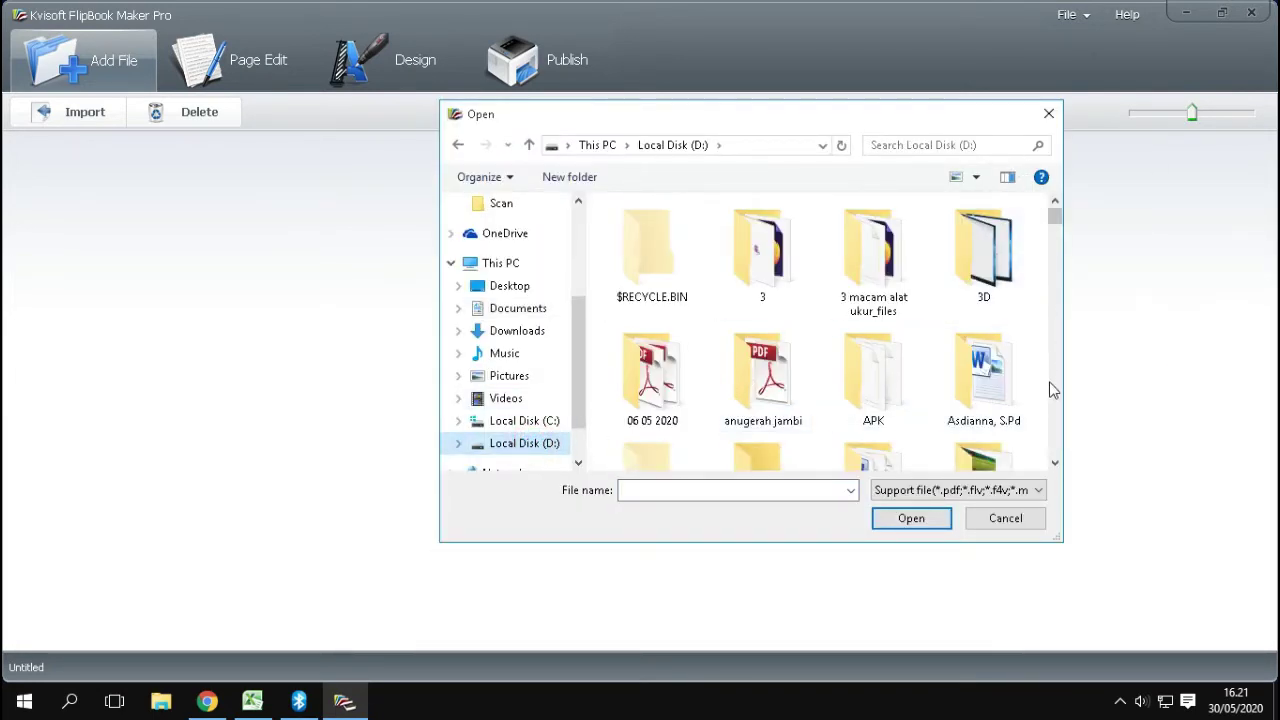
{"action": "double_click", "coordinate": [956, 287]}
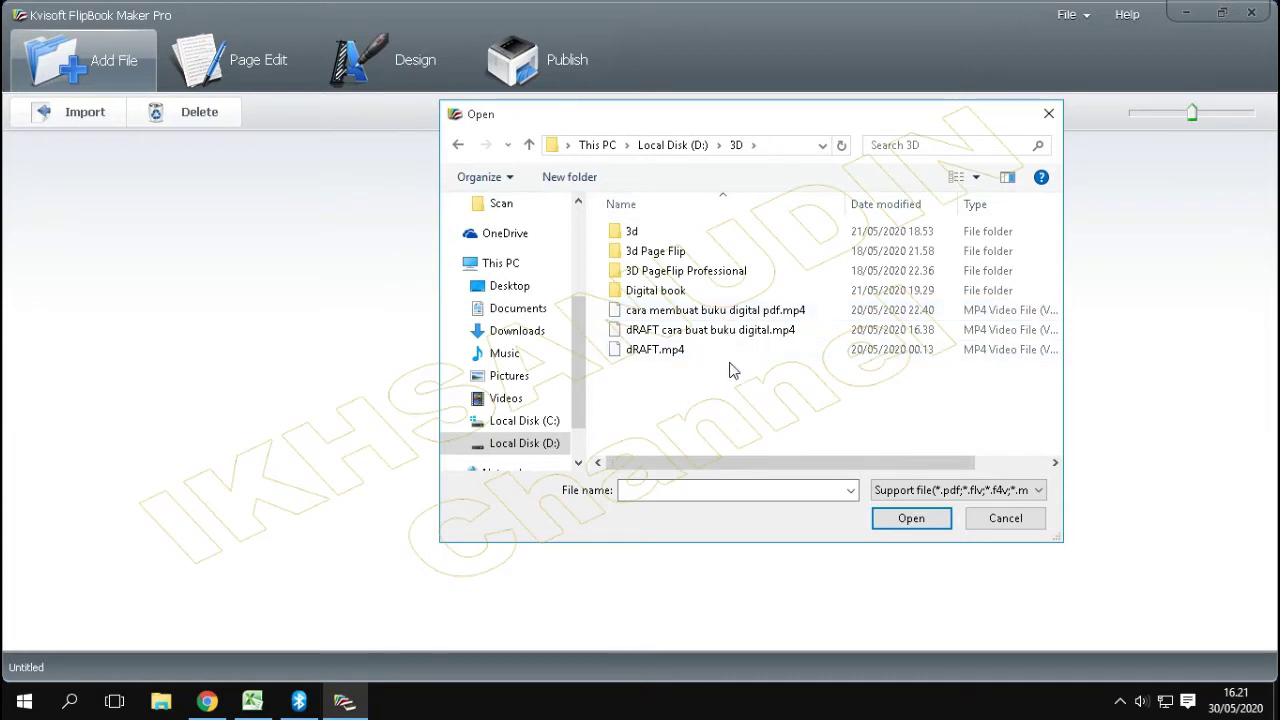
{"action": "double_click", "coordinate": [708, 291]}
{"action": "left_click", "coordinate": [735, 428]}
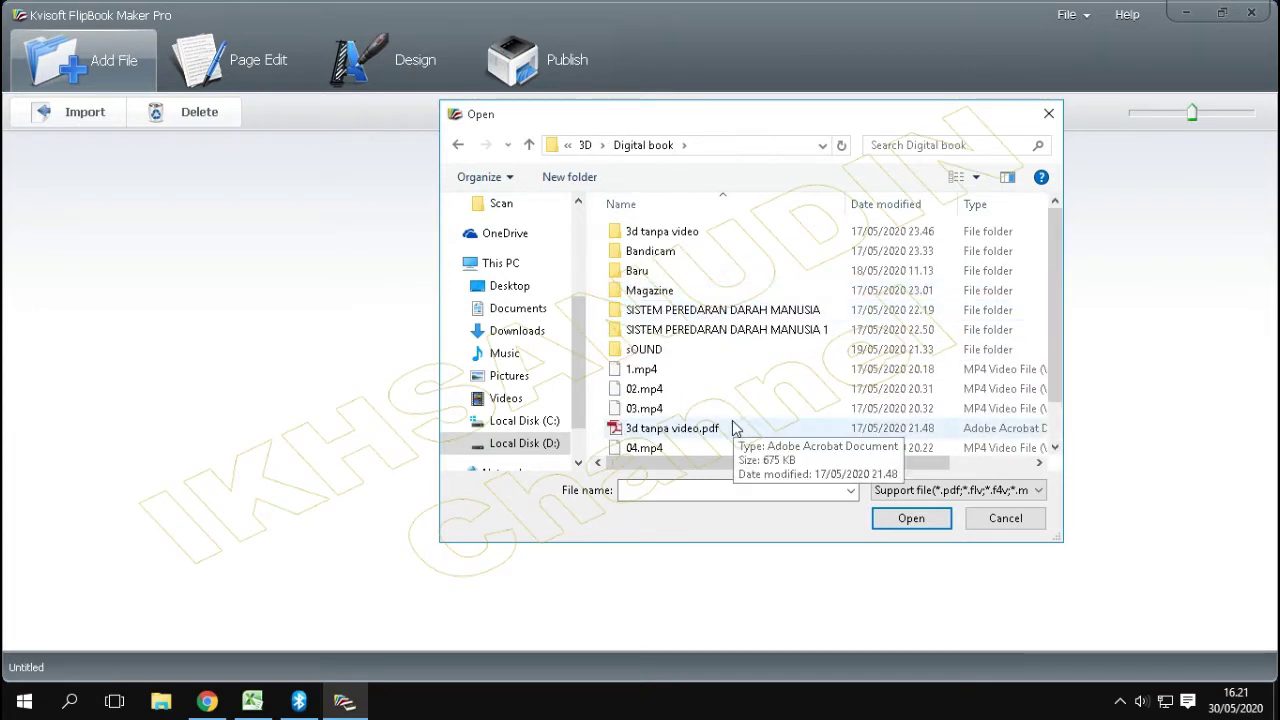
{"action": "left_click", "coordinate": [894, 520]}
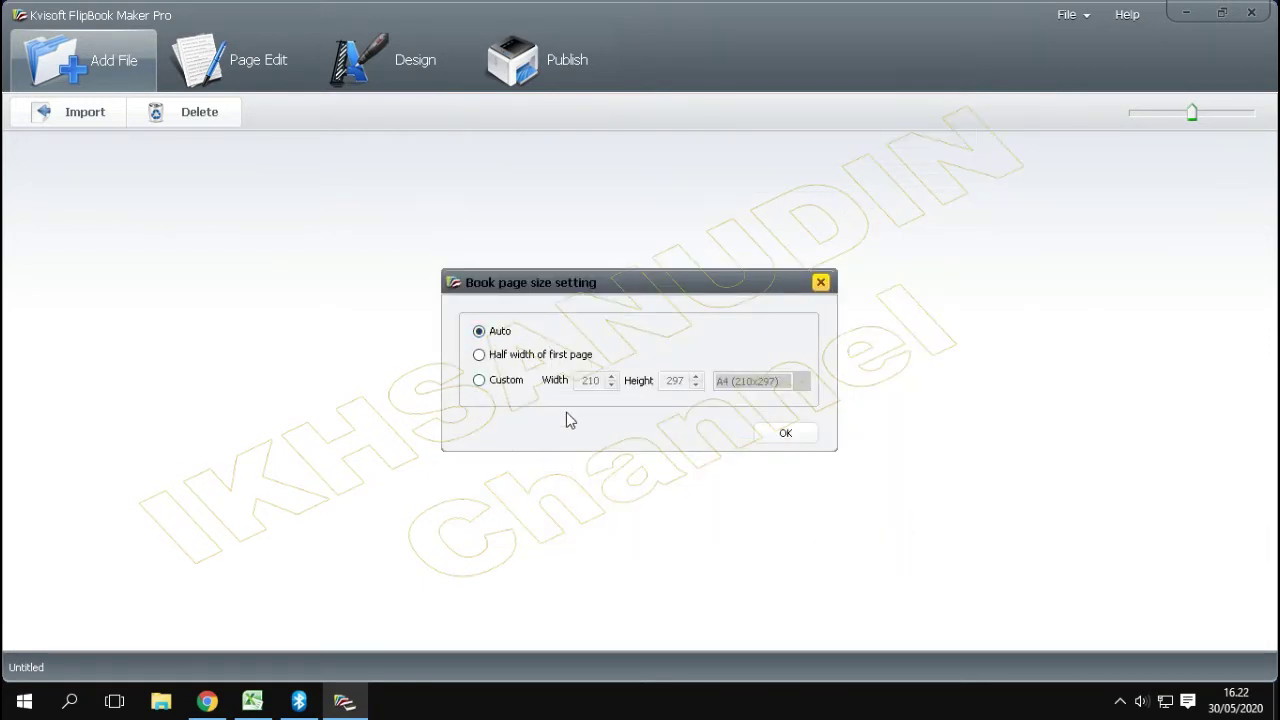
Accept the Auto book page size and import all pages of the PDF at Medium Quality in SWF format.
{"action": "left_click", "coordinate": [779, 438]}
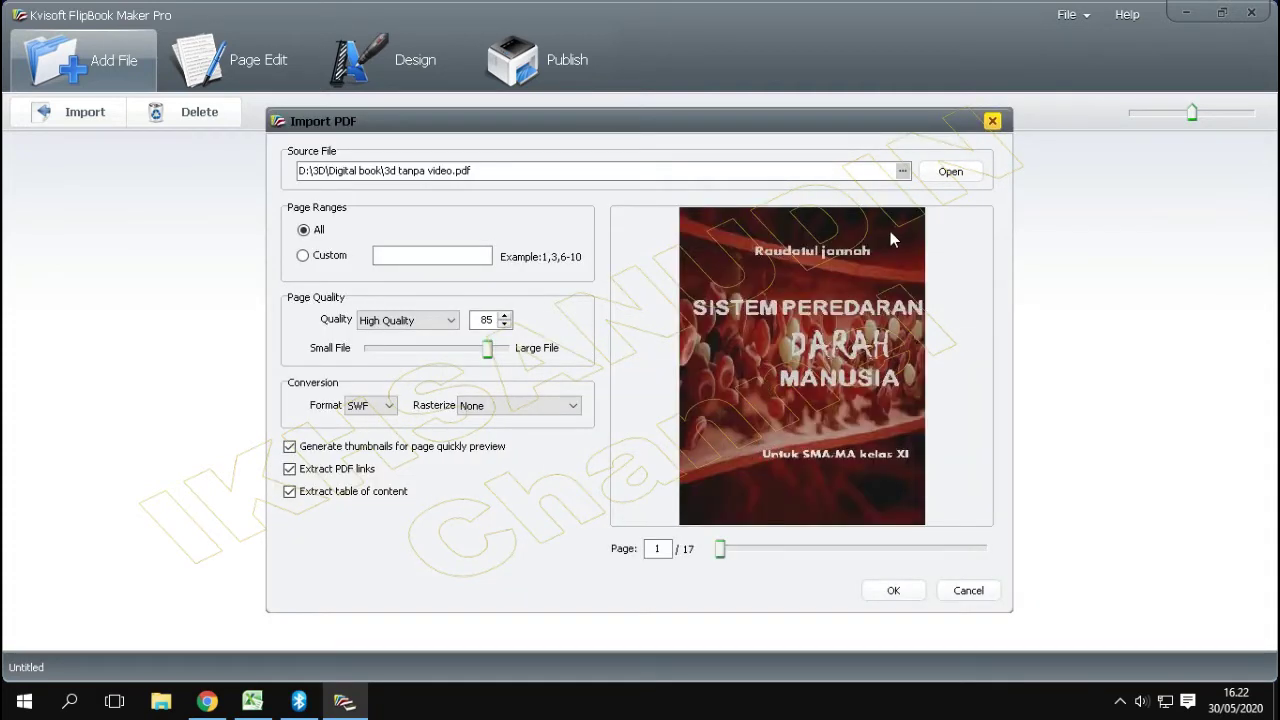
{"action": "left_click", "coordinate": [427, 322]}
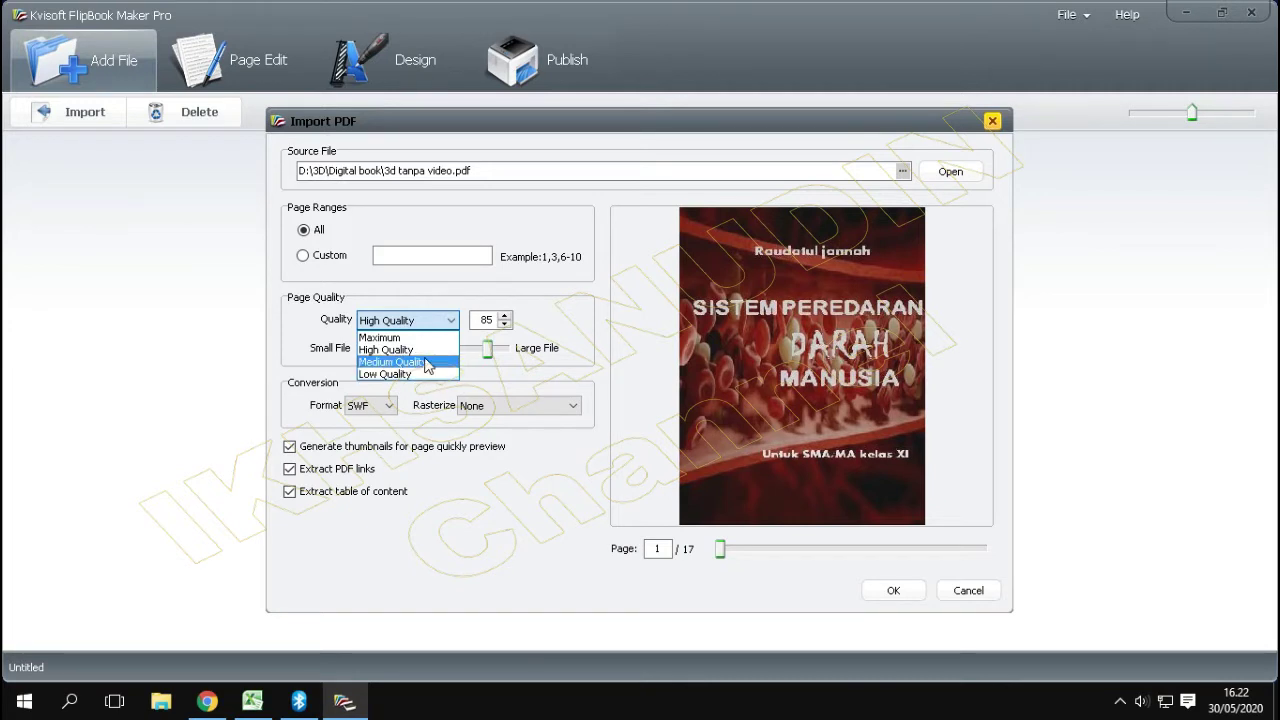
{"action": "left_click", "coordinate": [427, 365]}
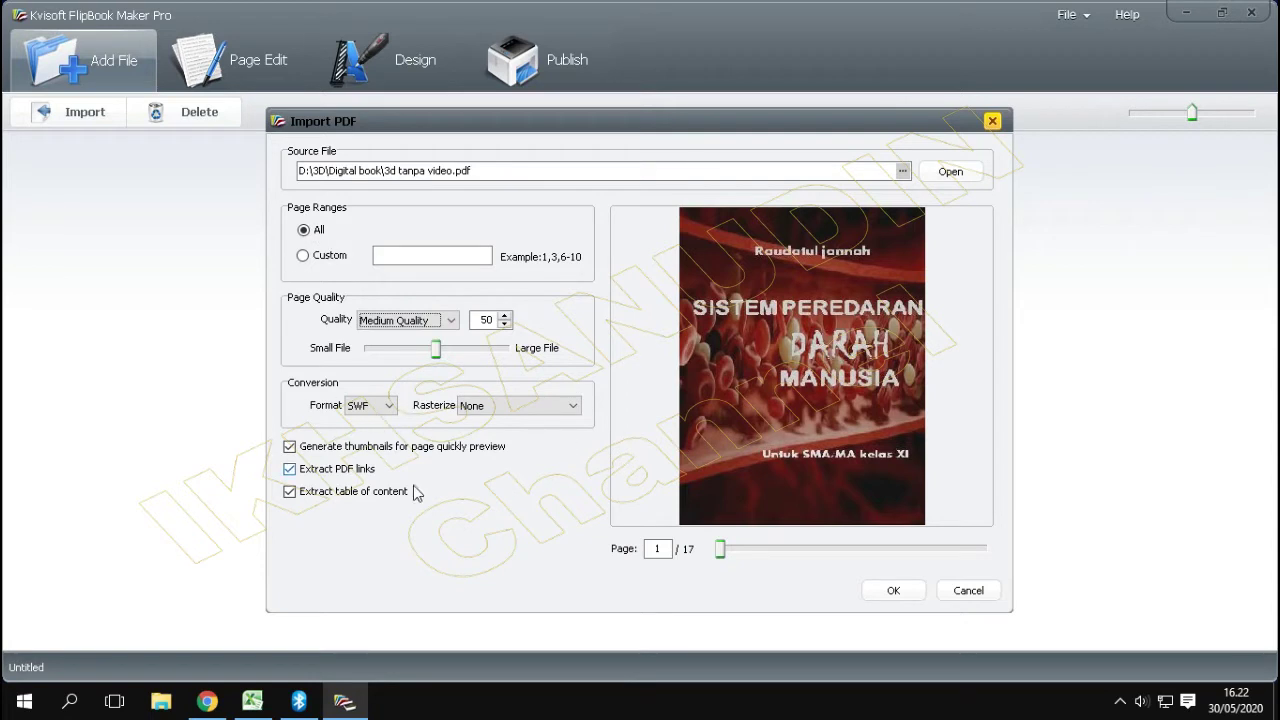
{"action": "left_click", "coordinate": [910, 595]}
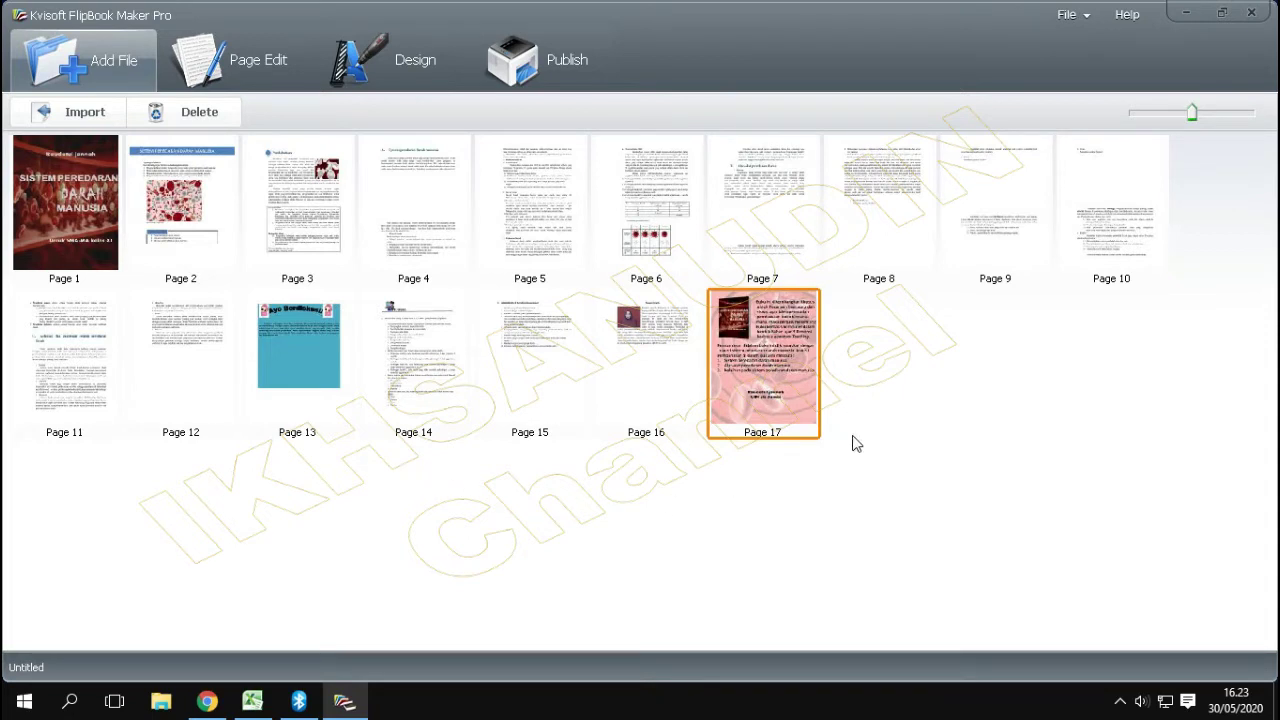
In page editing, add the YouTube sticker JPG from Local Disk (D:) to the drawn frame near the cover page's lower edge, without a link action.
{"action": "left_click", "coordinate": [238, 70]}
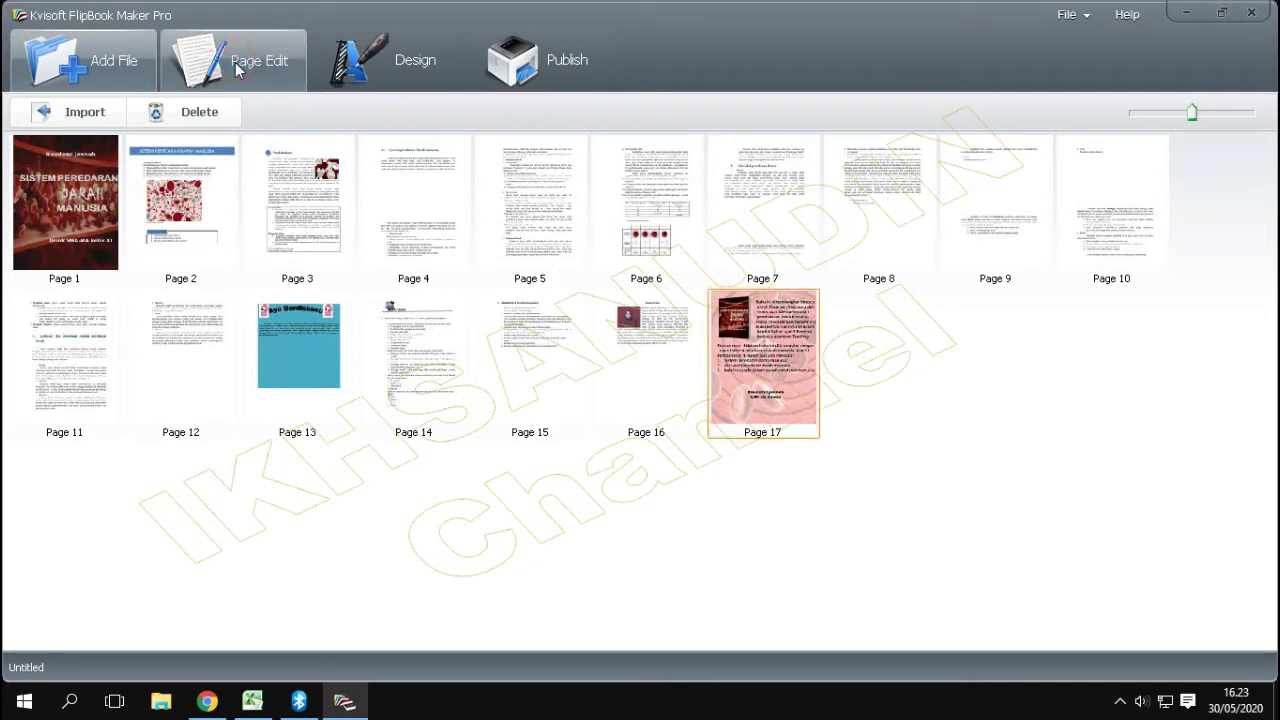
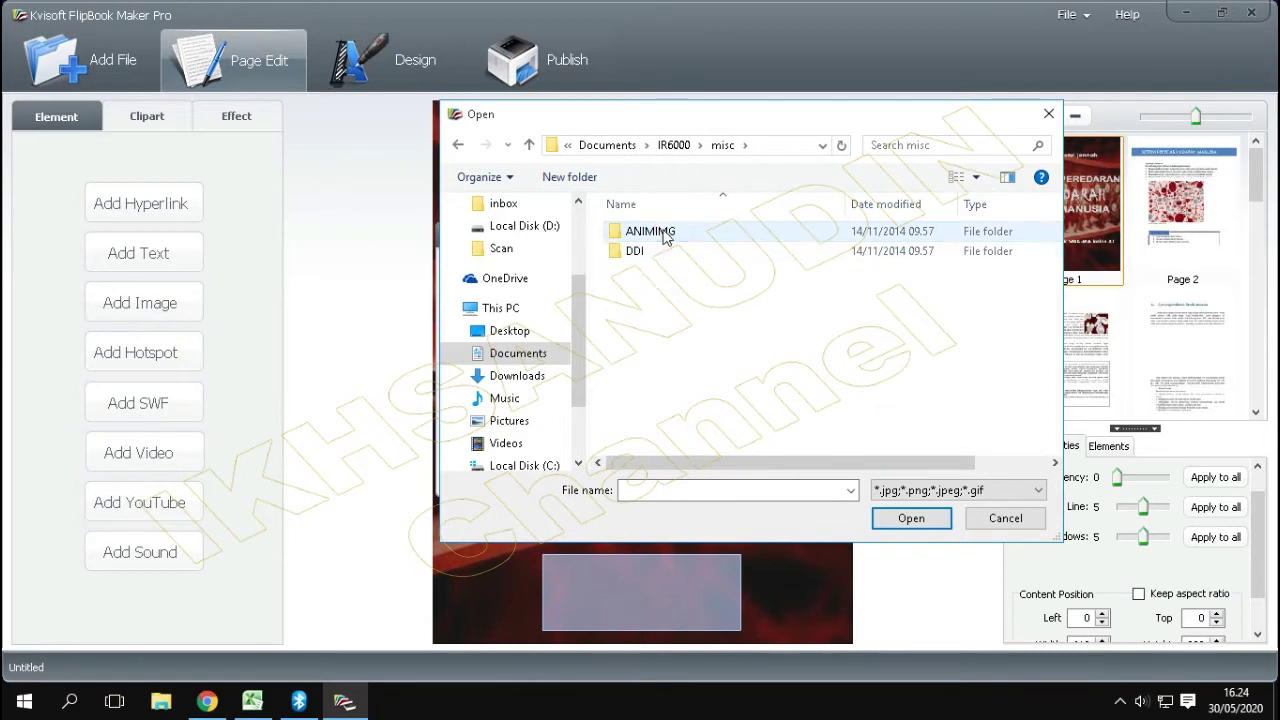
{"action": "double_click", "coordinate": [665, 232]}
{"action": "left_click", "coordinate": [528, 147]}
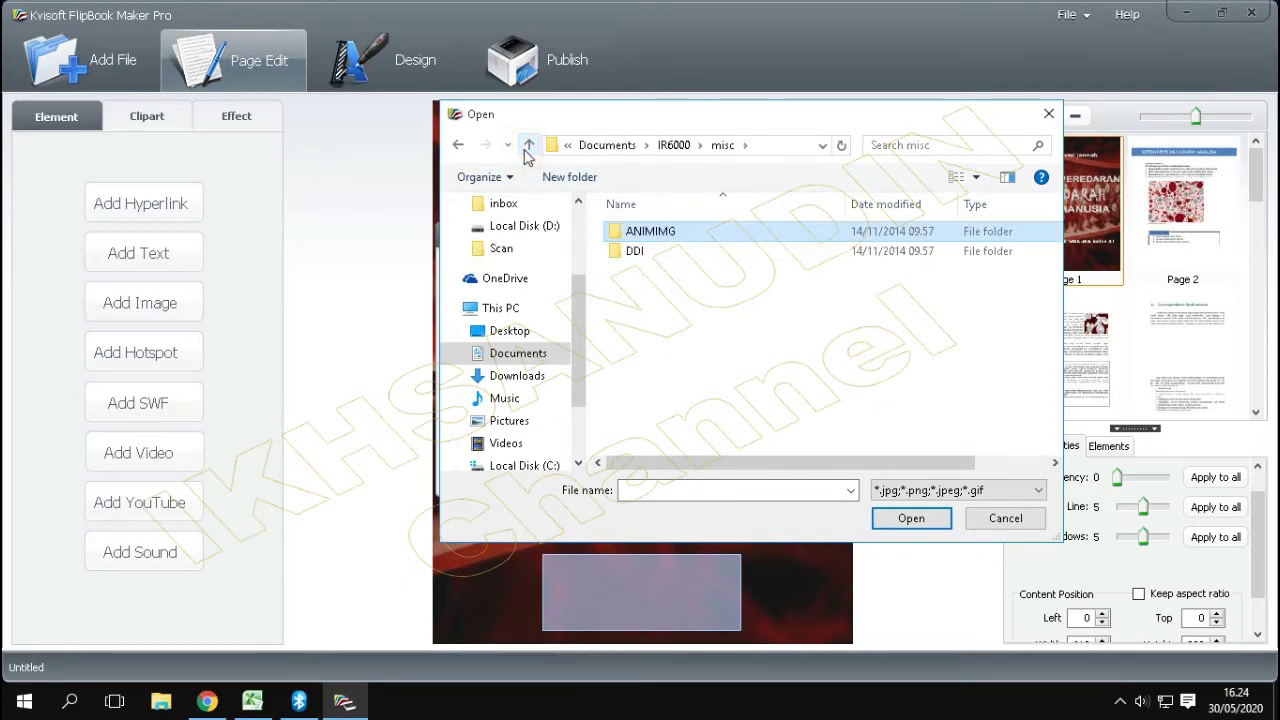
{"action": "left_click", "coordinate": [577, 386]}
{"action": "left_click_drag", "start_coordinate": [577, 410], "coordinate": [554, 411]}
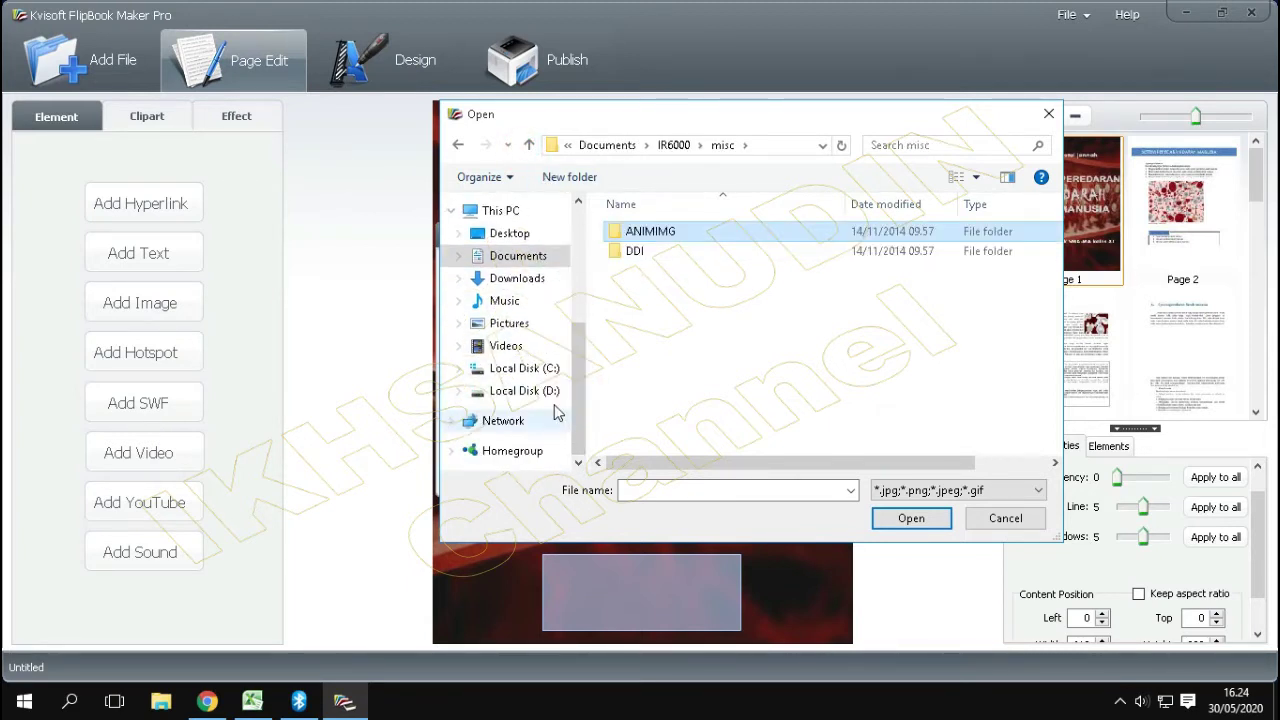
{"action": "left_click", "coordinate": [551, 393]}
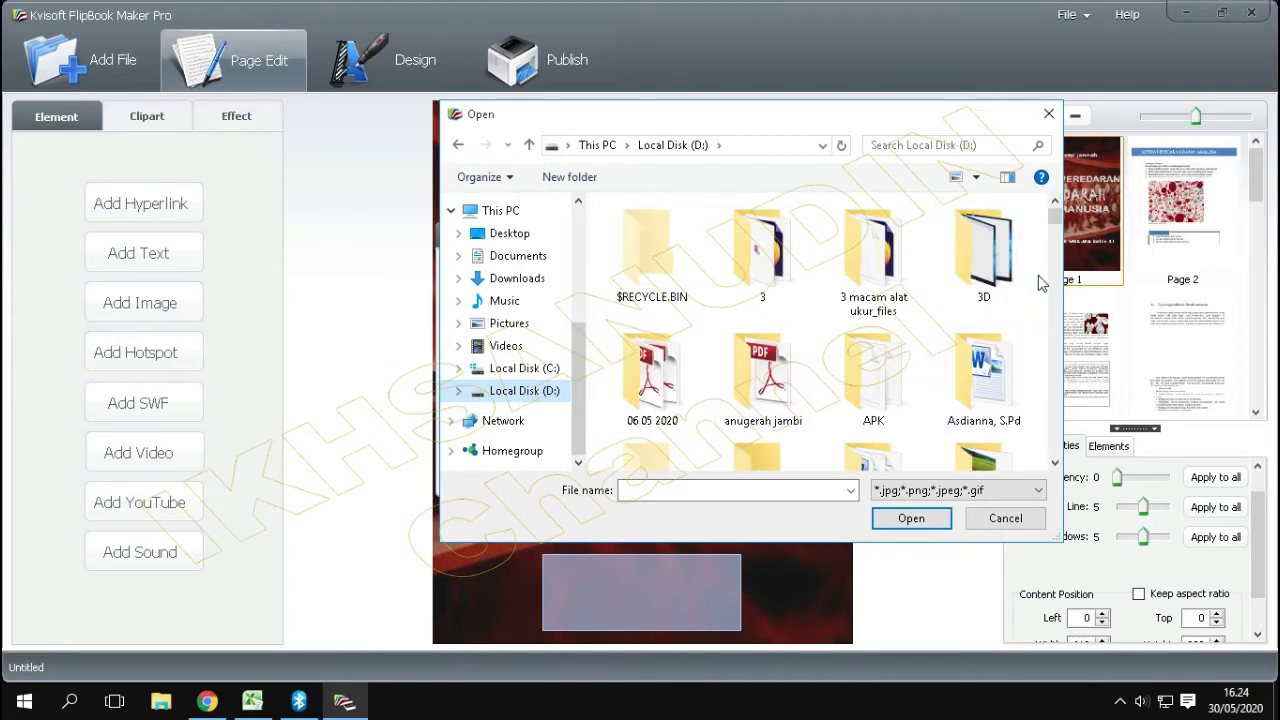
{"action": "left_click_drag", "start_coordinate": [1055, 216], "coordinate": [1057, 390]}
{"action": "left_click", "coordinate": [645, 393]}
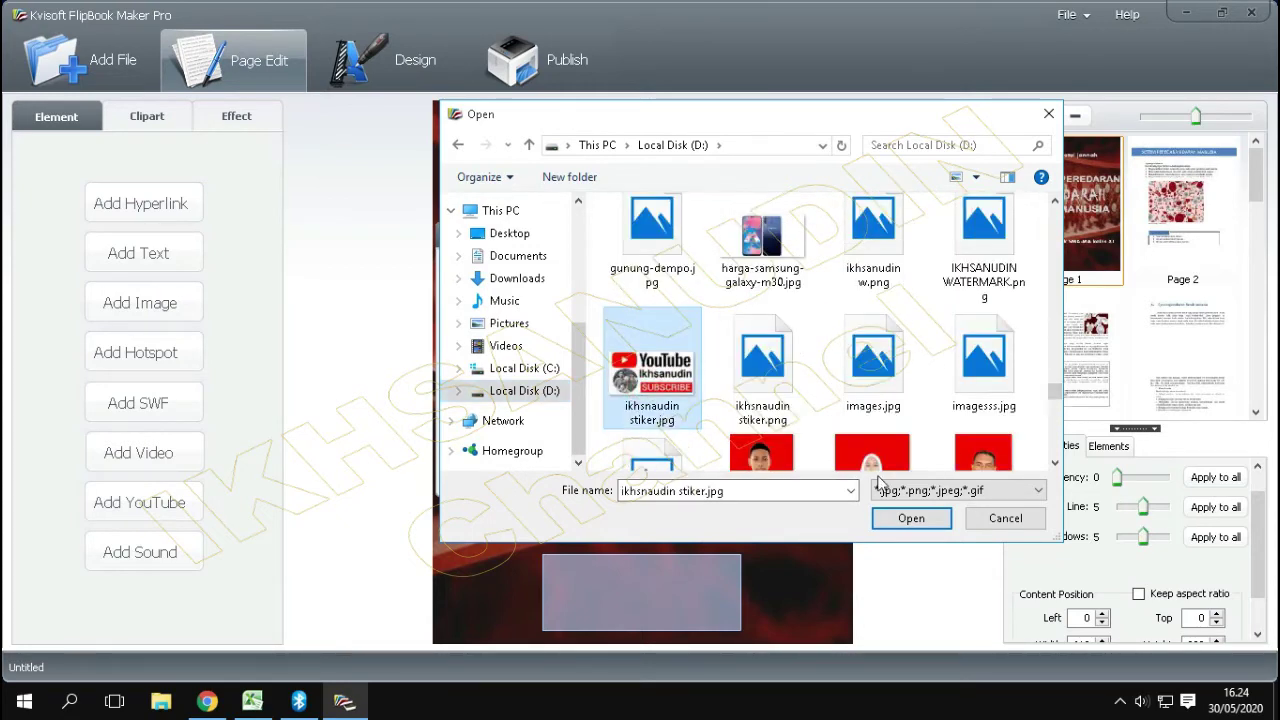
{"action": "left_click", "coordinate": [911, 518]}
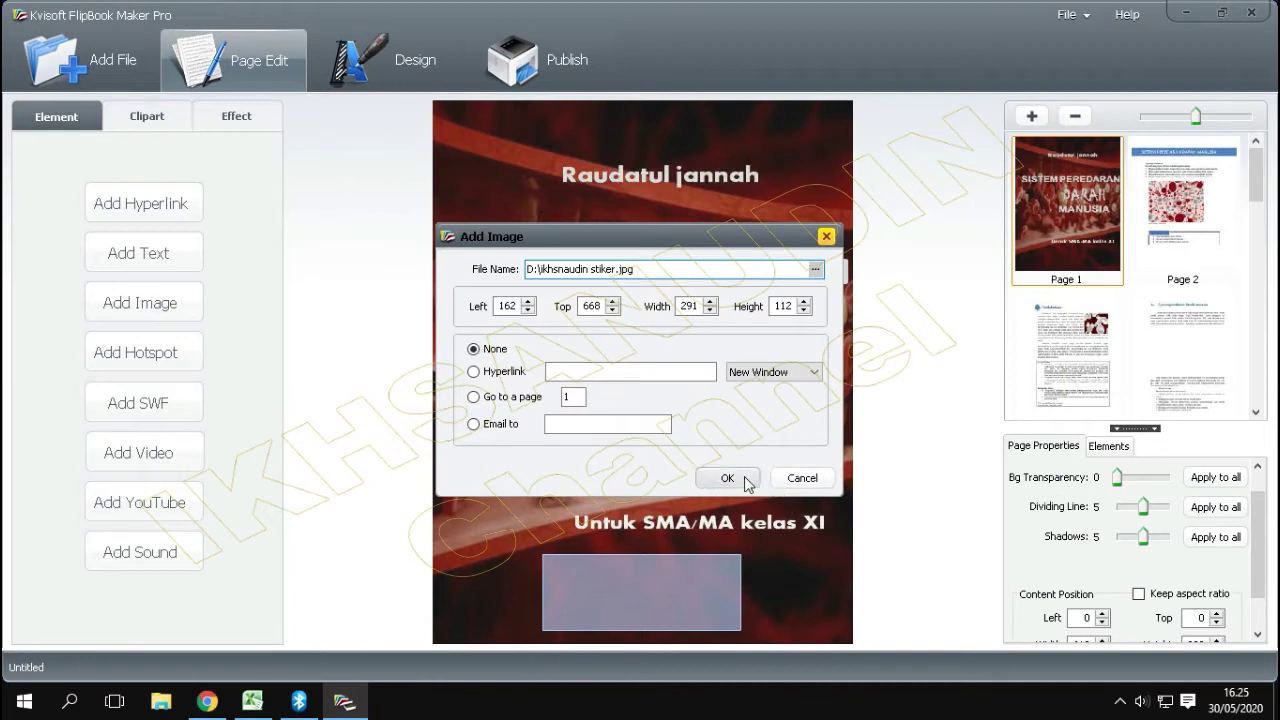
{"action": "left_click", "coordinate": [727, 478]}
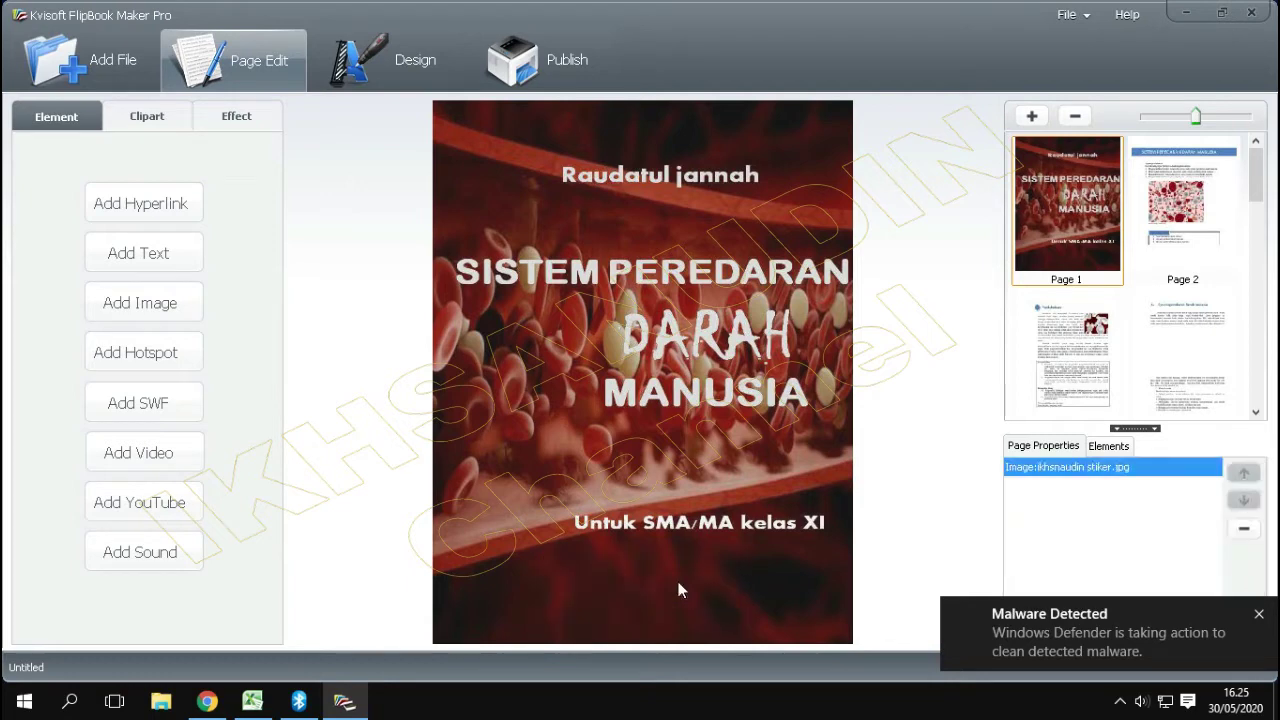
Open page 4 of the flipbook for editing.
{"action": "left_click", "coordinate": [680, 585]}
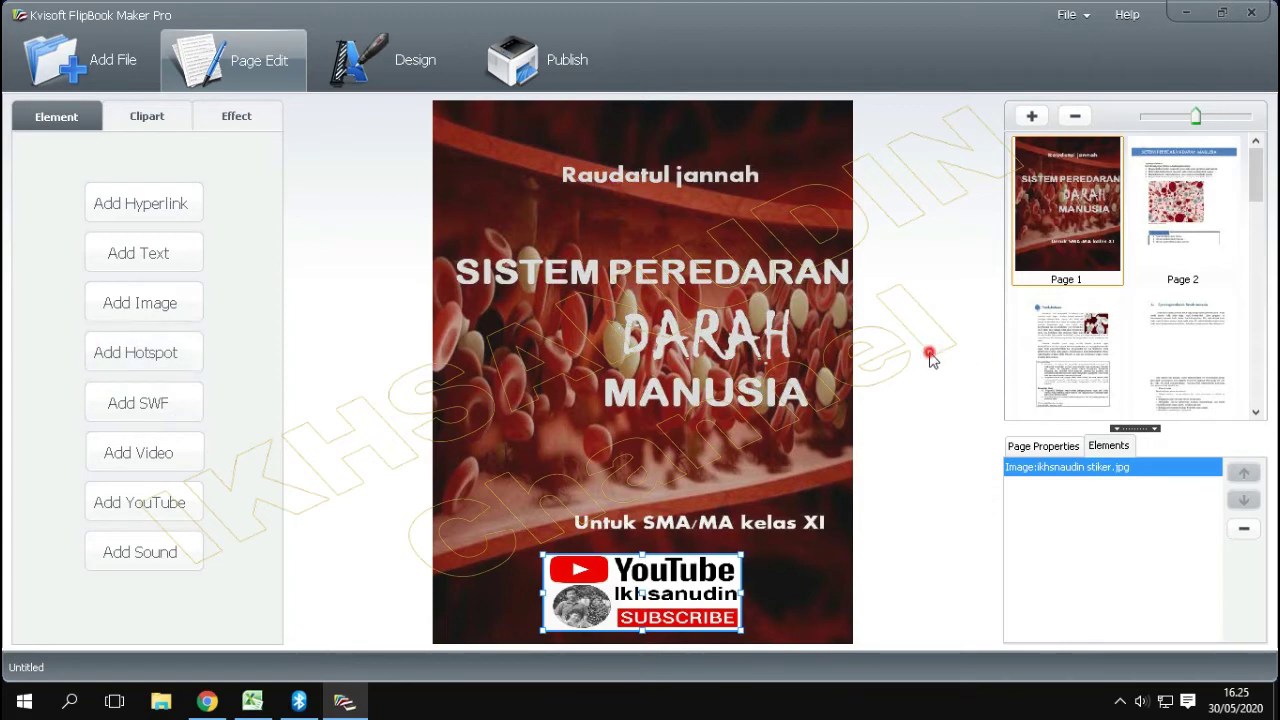
{"action": "left_click", "coordinate": [1256, 413]}
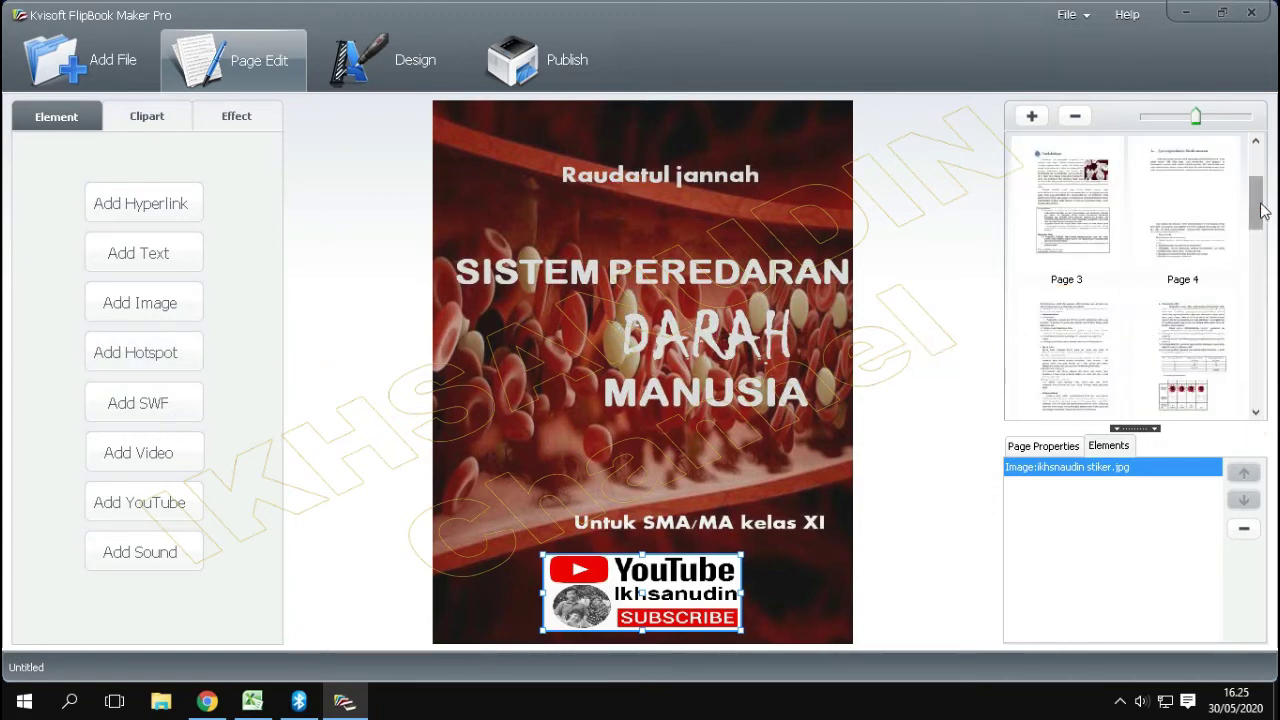
{"action": "scroll", "coordinate": [1219, 284], "scroll_direction": "up", "scroll_amount": 2}
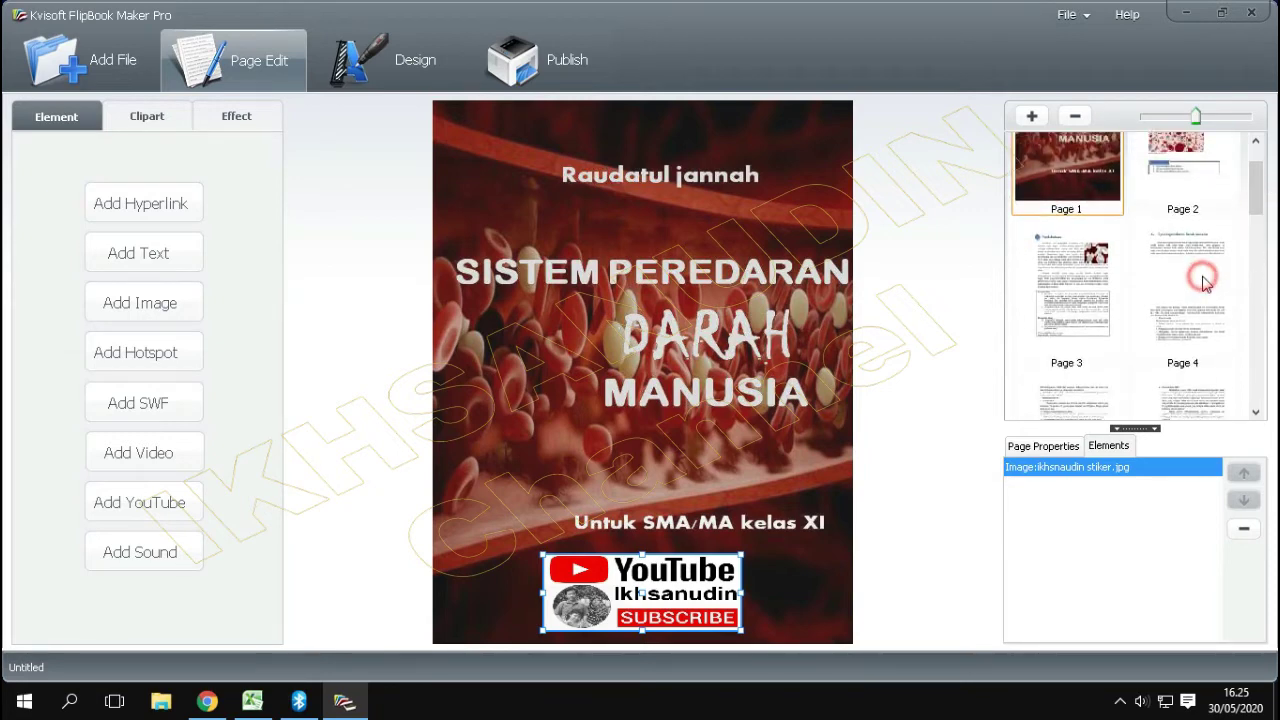
{"action": "left_click", "coordinate": [1205, 285]}
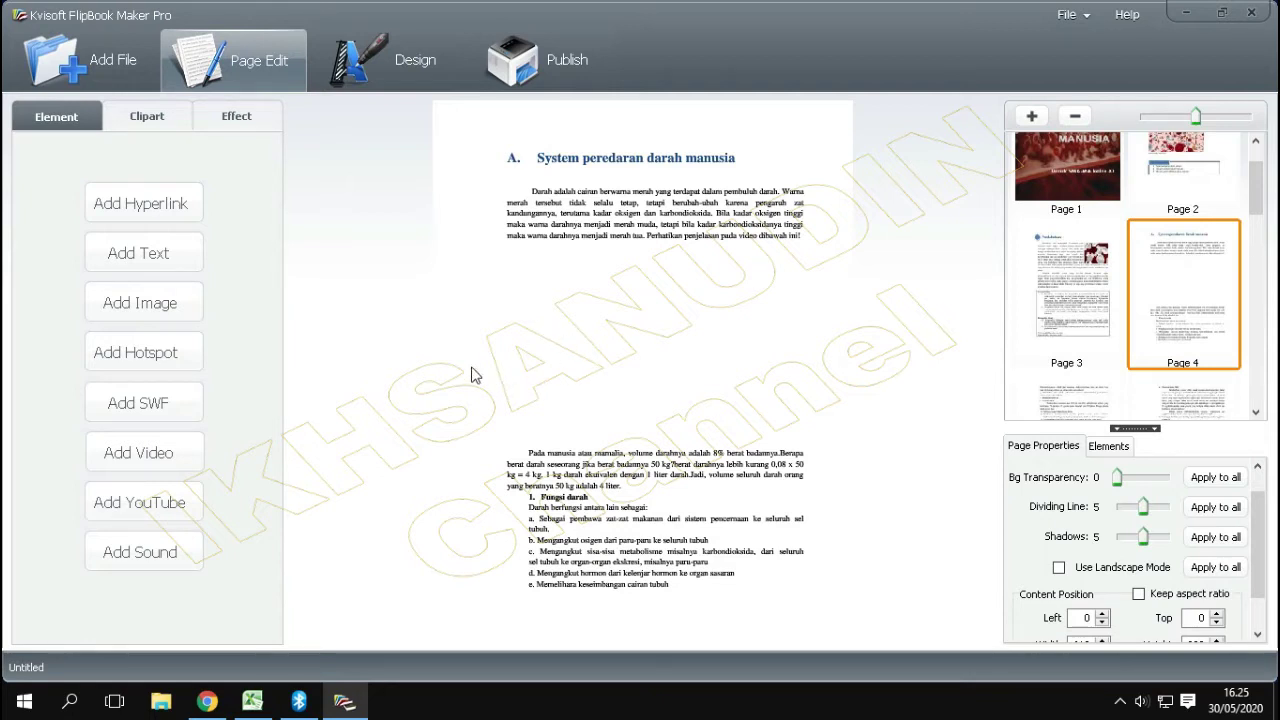
Draw a video frame about 433 wide and 237 high in the blank area below page 4's first paragraph.
{"action": "left_click", "coordinate": [122, 455]}
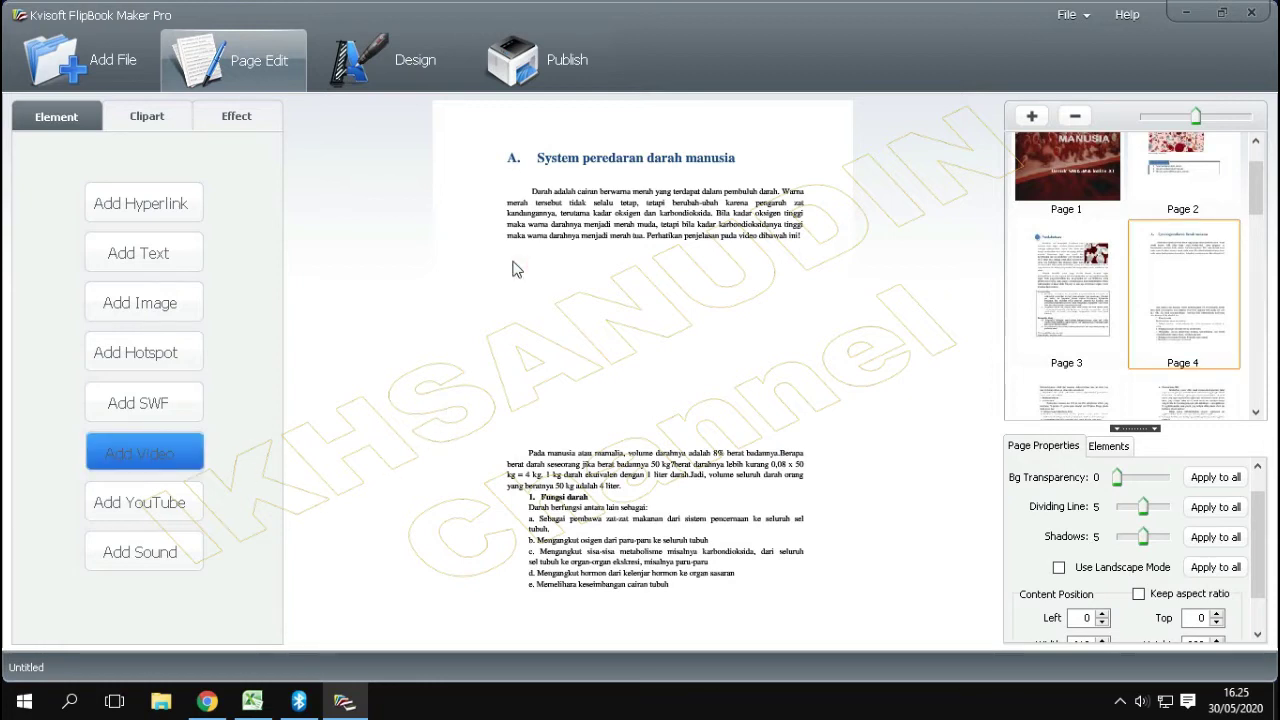
{"action": "left_click", "coordinate": [800, 446]}
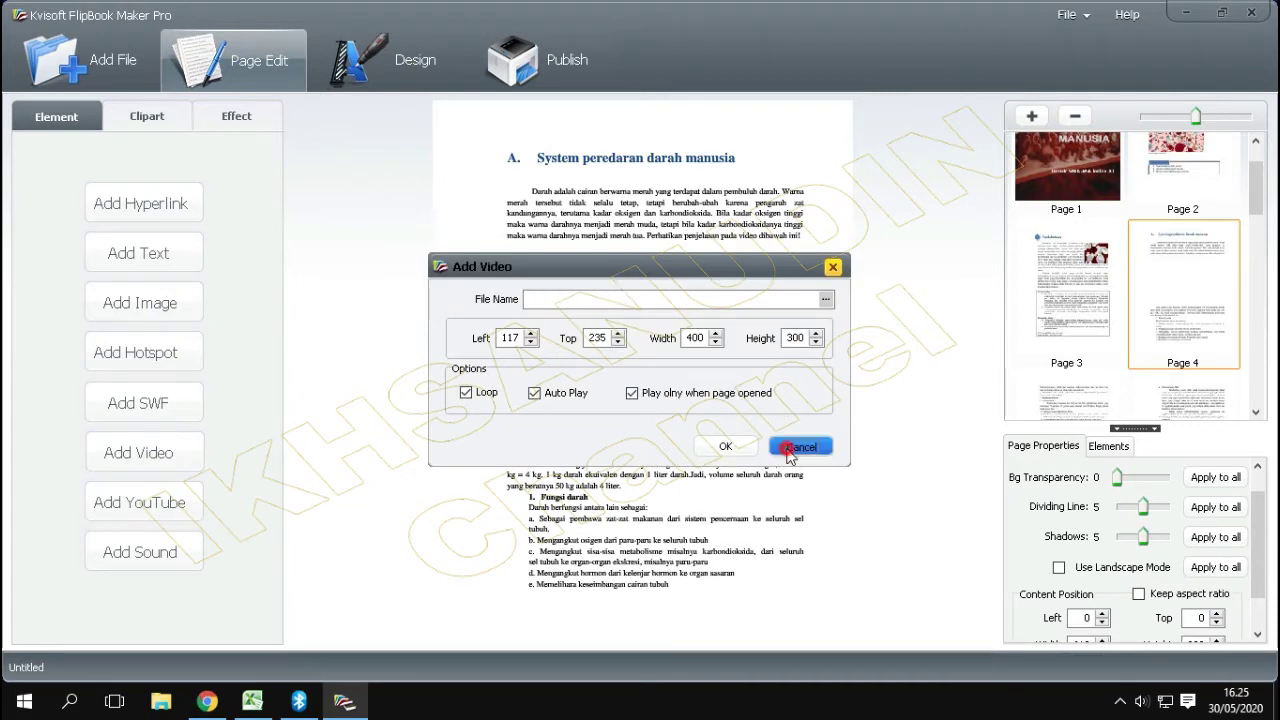
{"action": "left_click", "coordinate": [190, 452]}
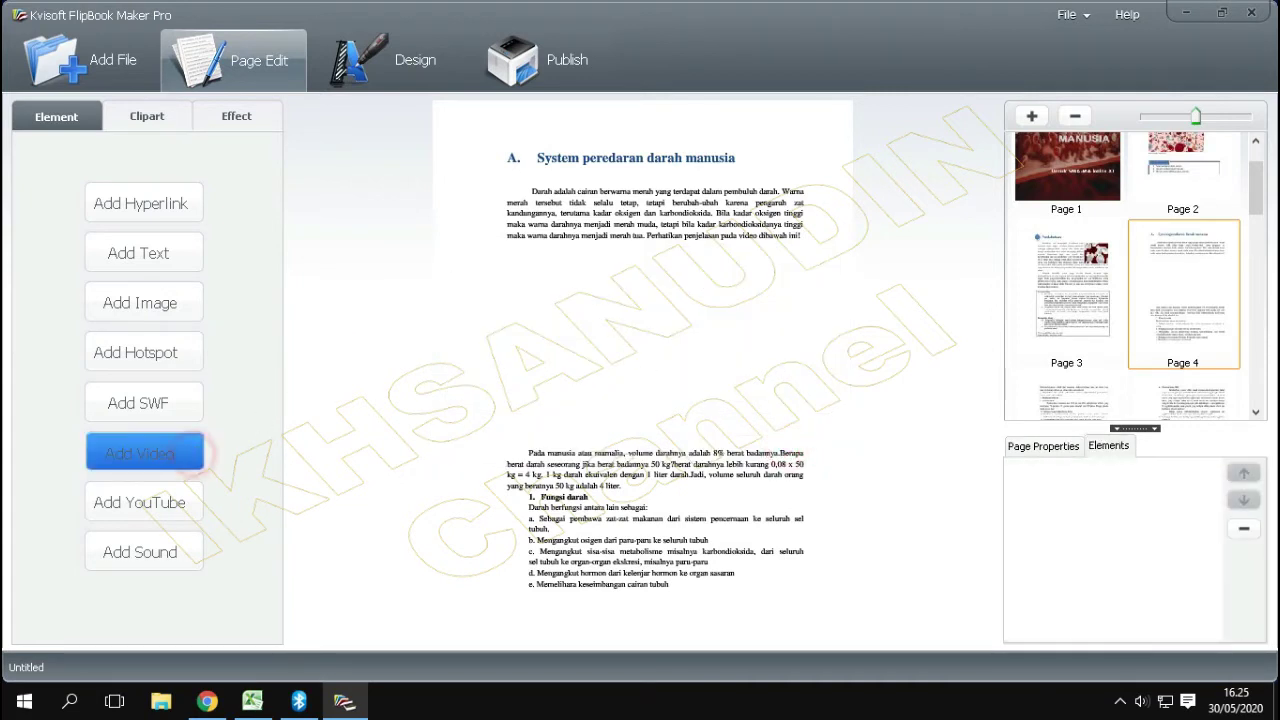
{"action": "mouse_move", "coordinate": [512, 258]}
{"action": "left_mouse_down"}
{"action": "mouse_move", "coordinate": [606, 340]}
{"action": "mouse_move", "coordinate": [810, 422]}
{"action": "mouse_move", "coordinate": [817, 440]}
{"action": "mouse_move", "coordinate": [797, 378]}
{"action": "mouse_move", "coordinate": [808, 425]}
{"action": "left_mouse_up"}
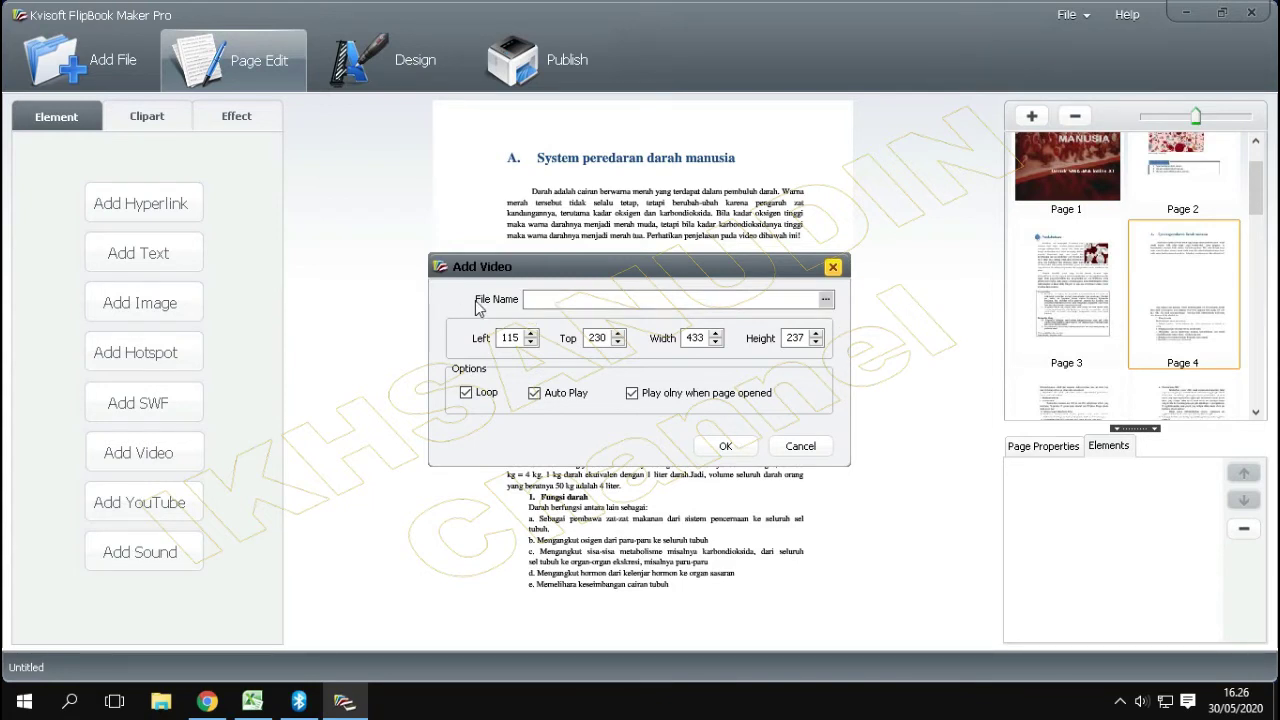
Insert "System peredaran darah manusia.mp4" from D:\3D\Digital book into the page 4 frame, with Loop, Auto Play and play only when page opened.
{"action": "left_click", "coordinate": [826, 301]}
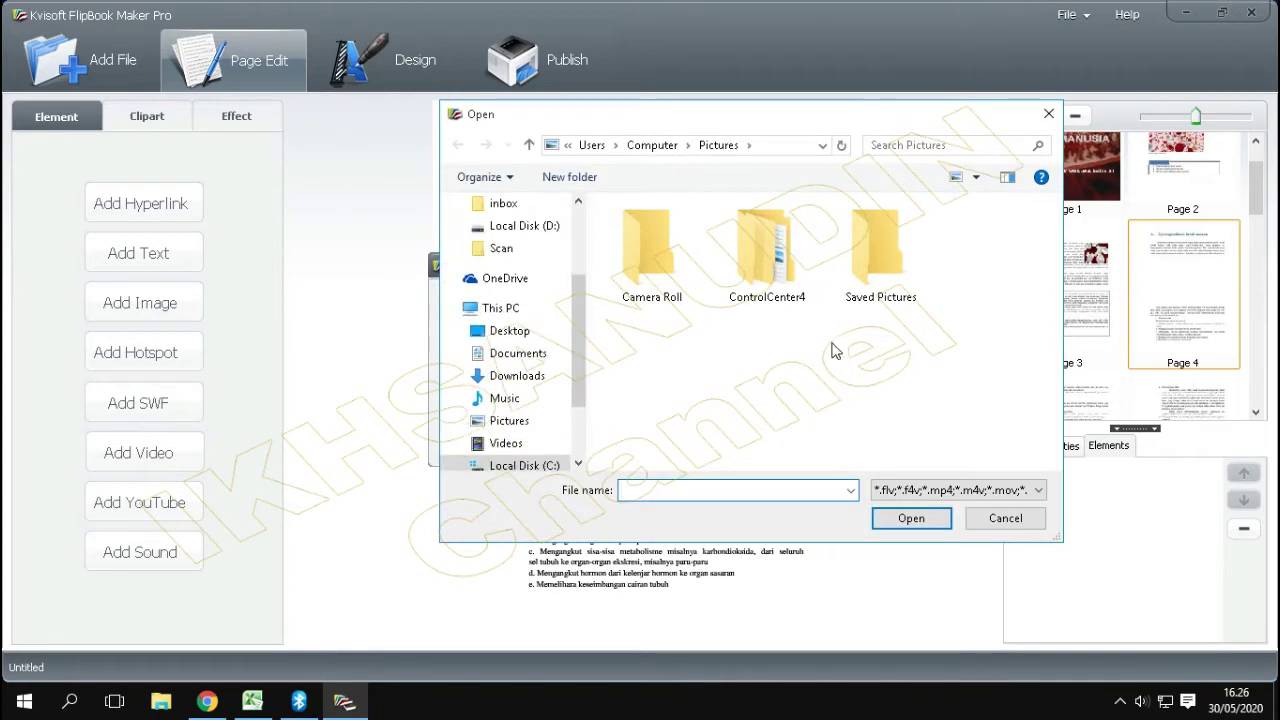
{"action": "left_click_drag", "start_coordinate": [580, 355], "coordinate": [580, 405]}
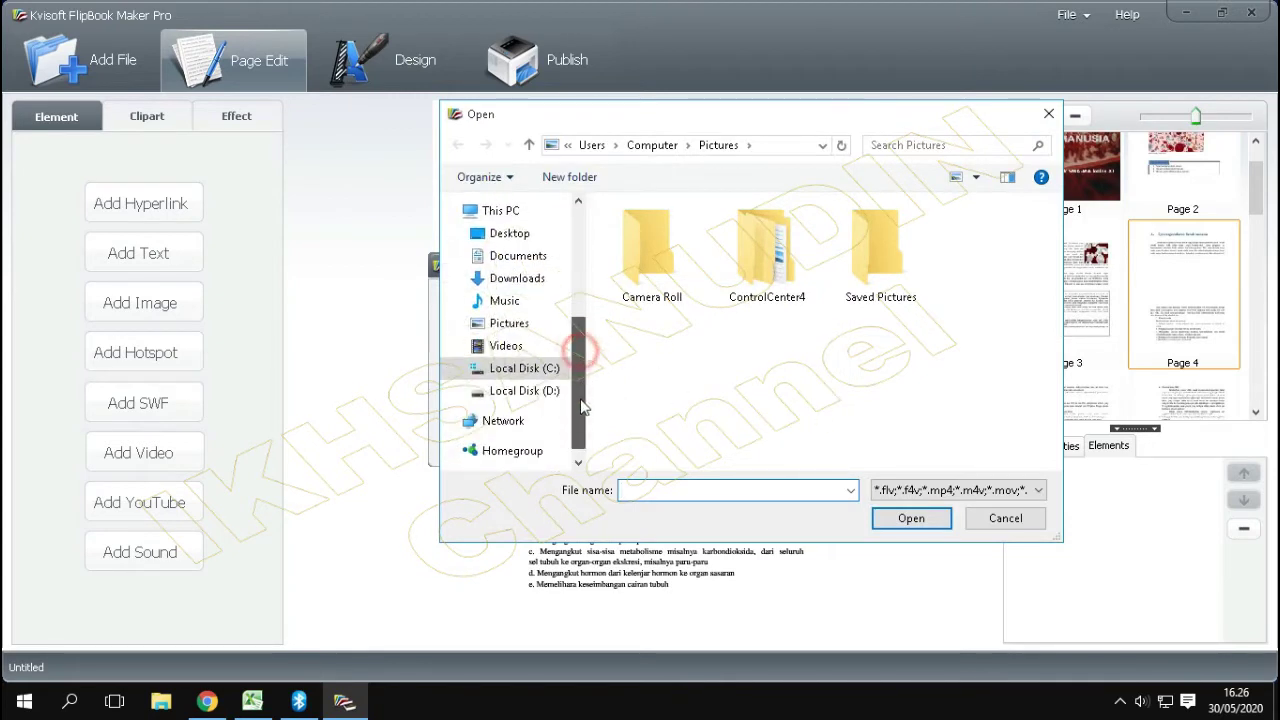
{"action": "left_click", "coordinate": [524, 390]}
{"action": "double_click", "coordinate": [978, 250]}
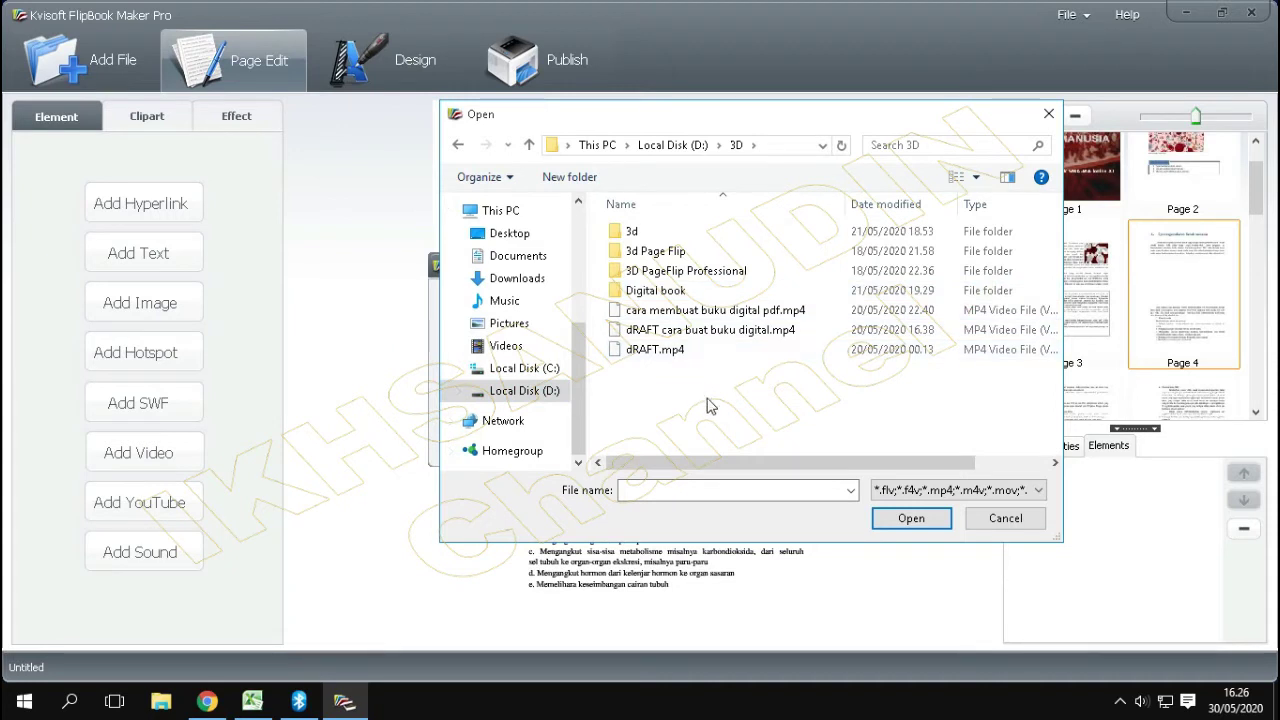
{"action": "double_click", "coordinate": [731, 290]}
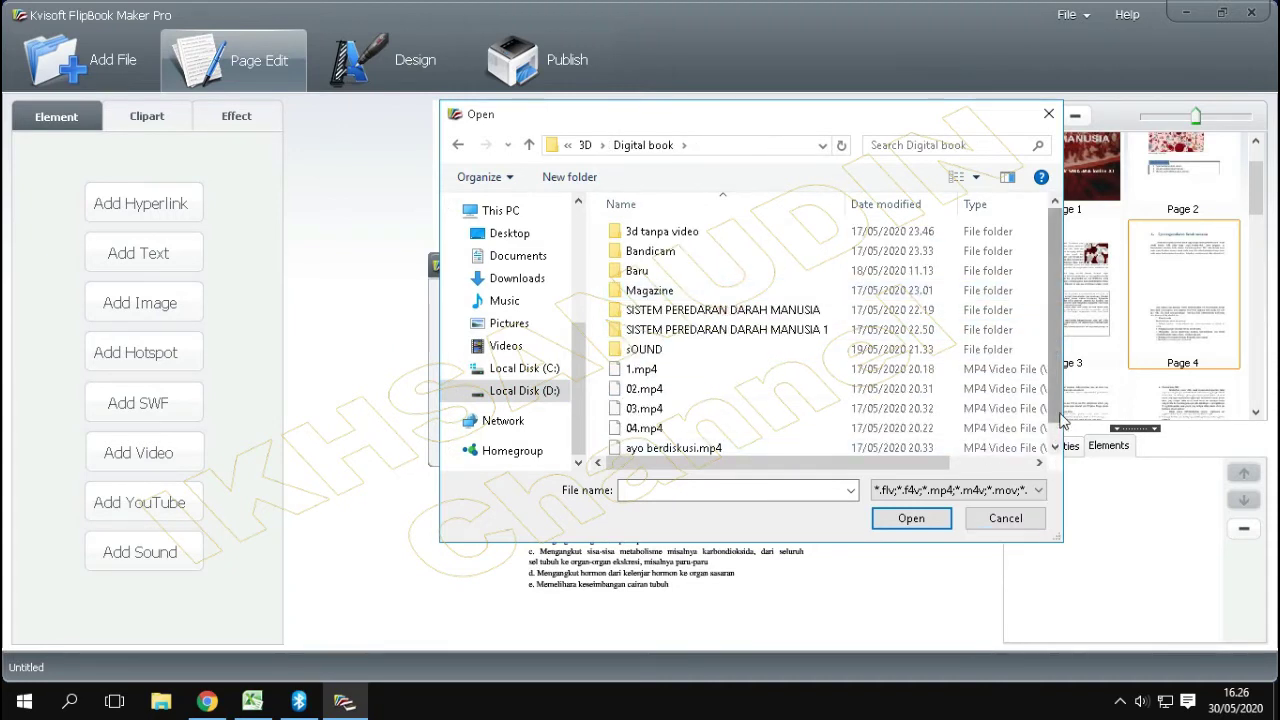
{"action": "left_click_drag", "start_coordinate": [1062, 540], "coordinate": [1150, 593]}
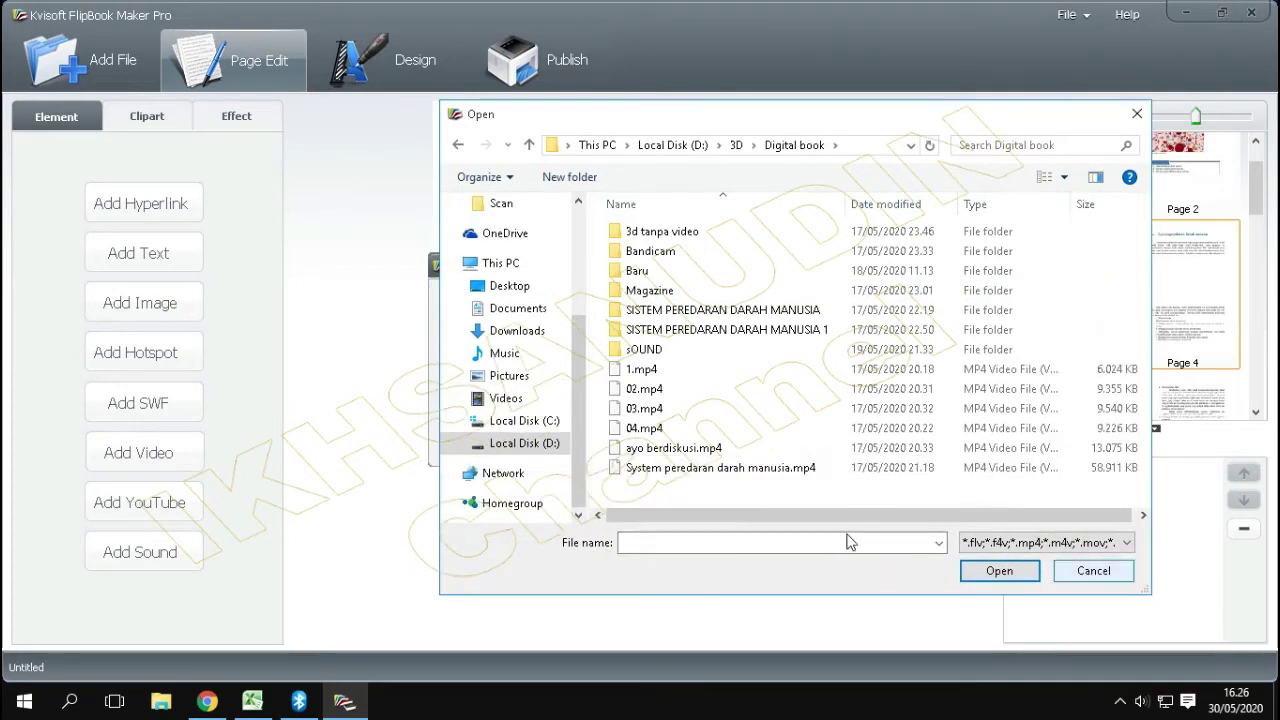
{"action": "left_click", "coordinate": [727, 474]}
{"action": "left_click", "coordinate": [1000, 574]}
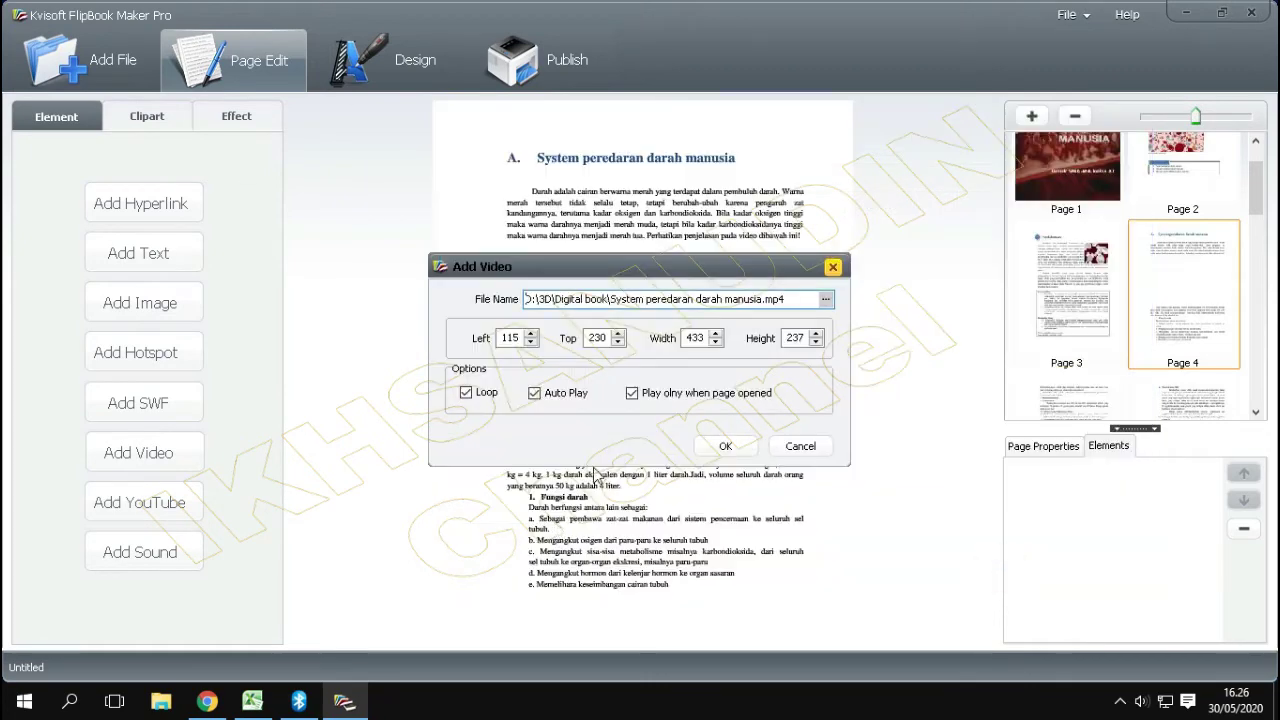
{"action": "left_click", "coordinate": [726, 448]}
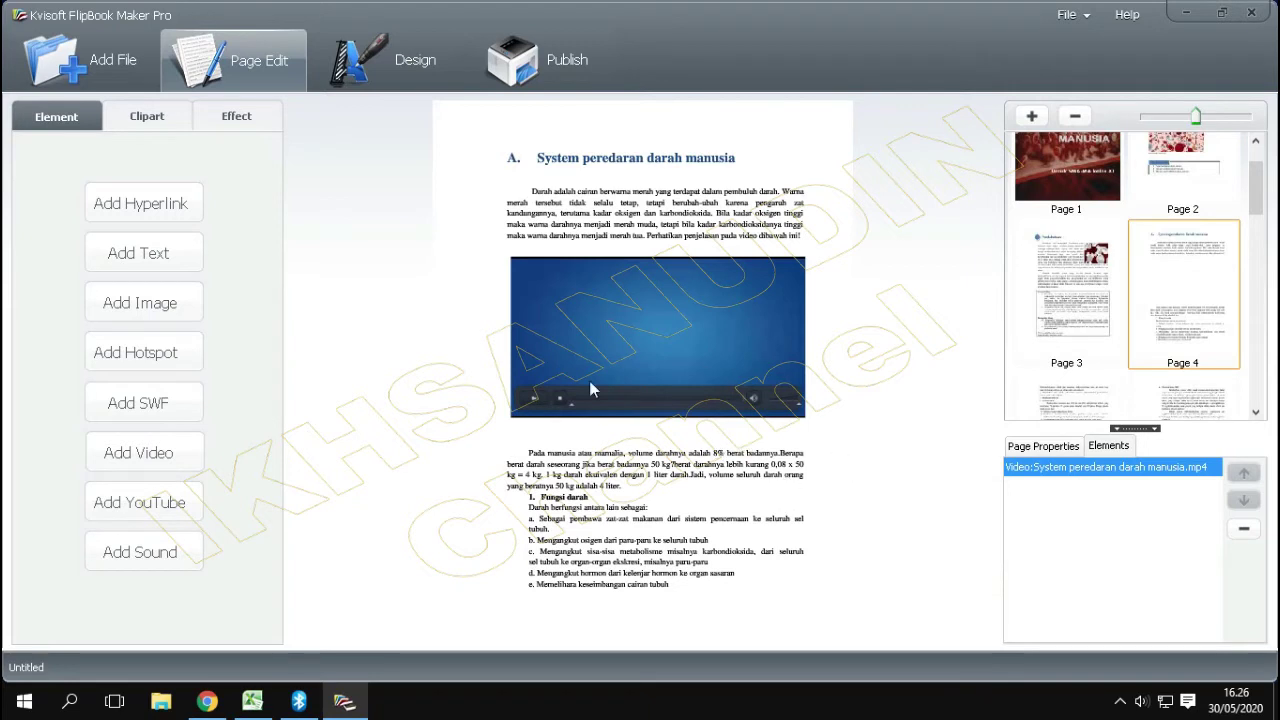
Preview playback of the video on page 4 and review the page's properties down to the content position settings.
{"action": "left_click", "coordinate": [533, 402]}
{"action": "left_click", "coordinate": [533, 401]}
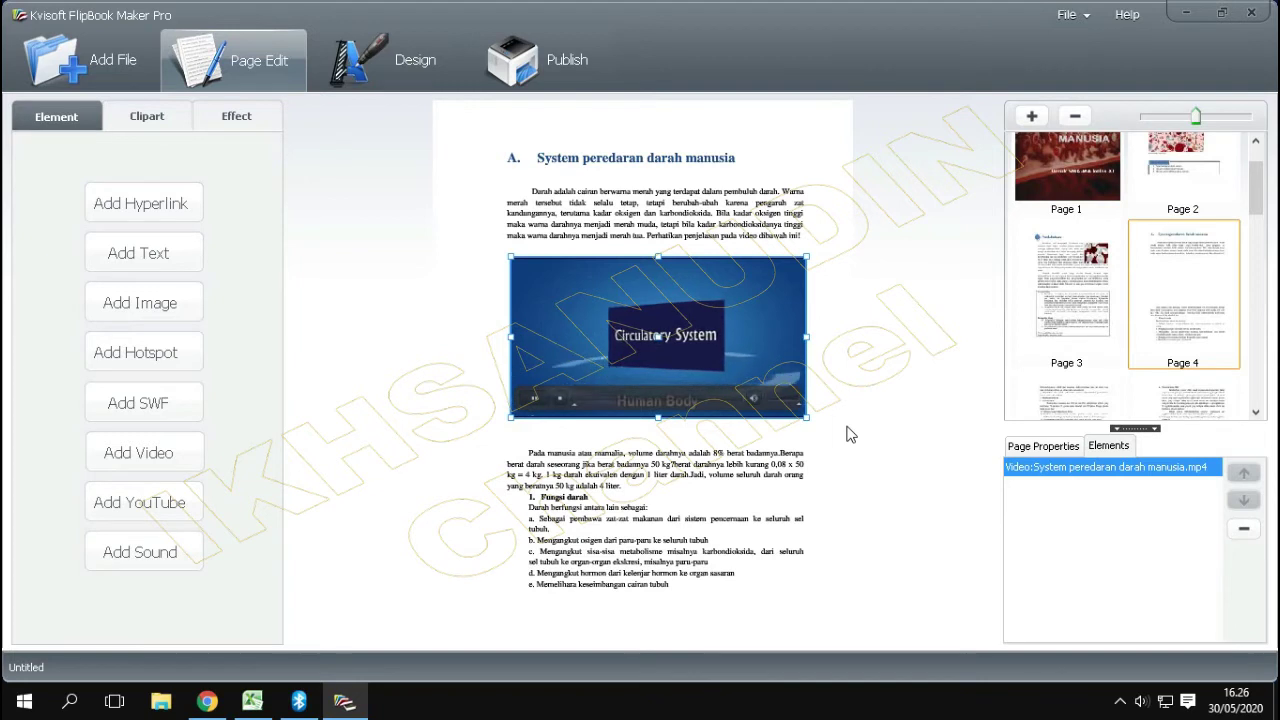
{"action": "left_click", "coordinate": [530, 395]}
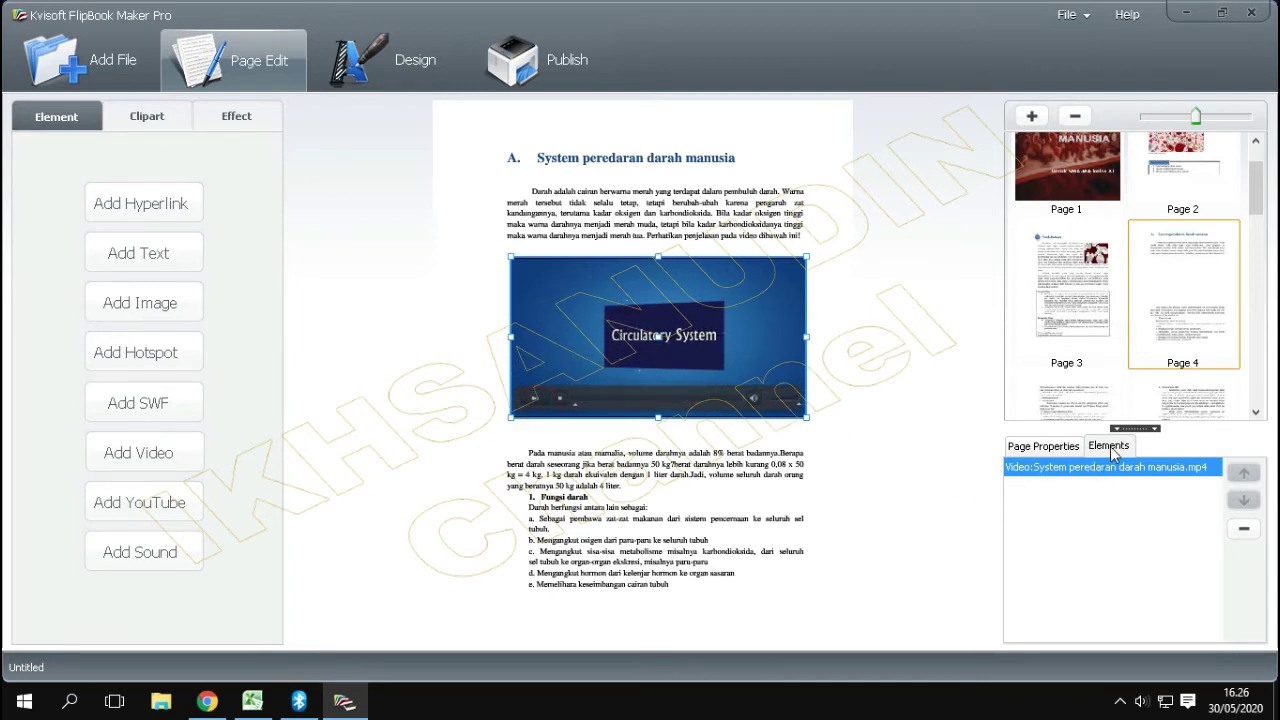
{"action": "left_click", "coordinate": [1050, 449]}
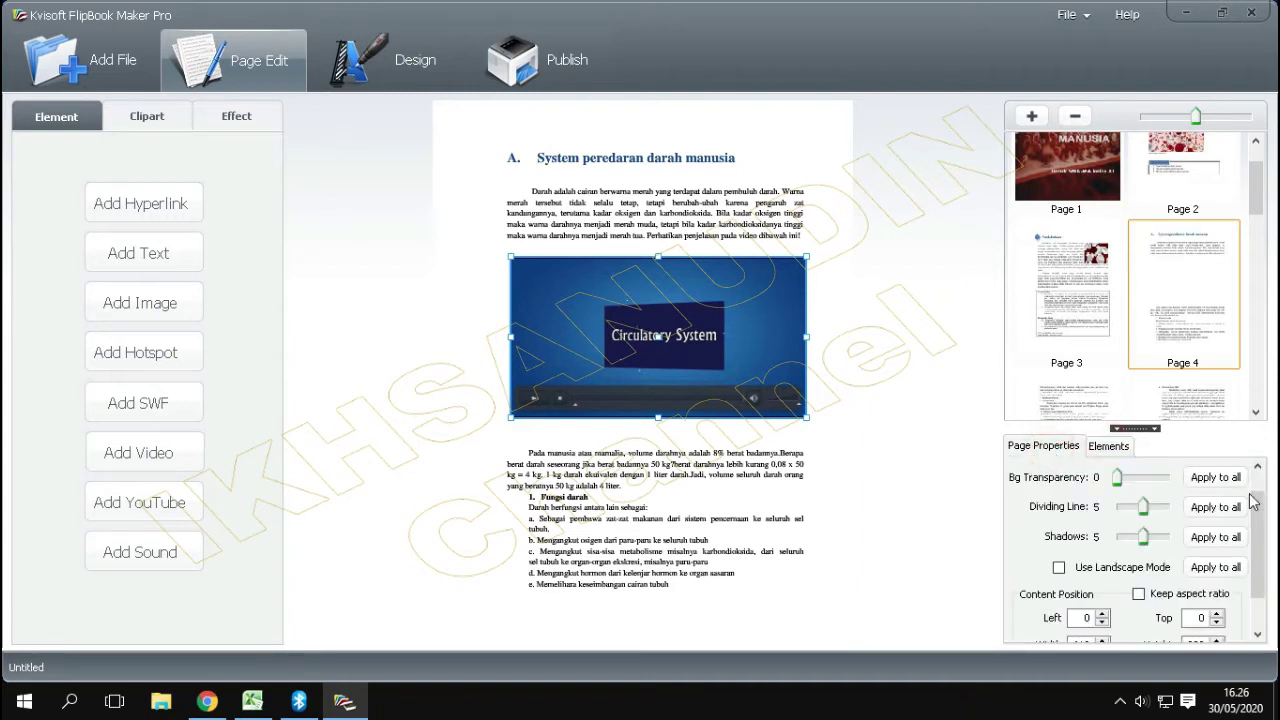
{"action": "left_click_drag", "start_coordinate": [1252, 505], "coordinate": [1258, 532]}
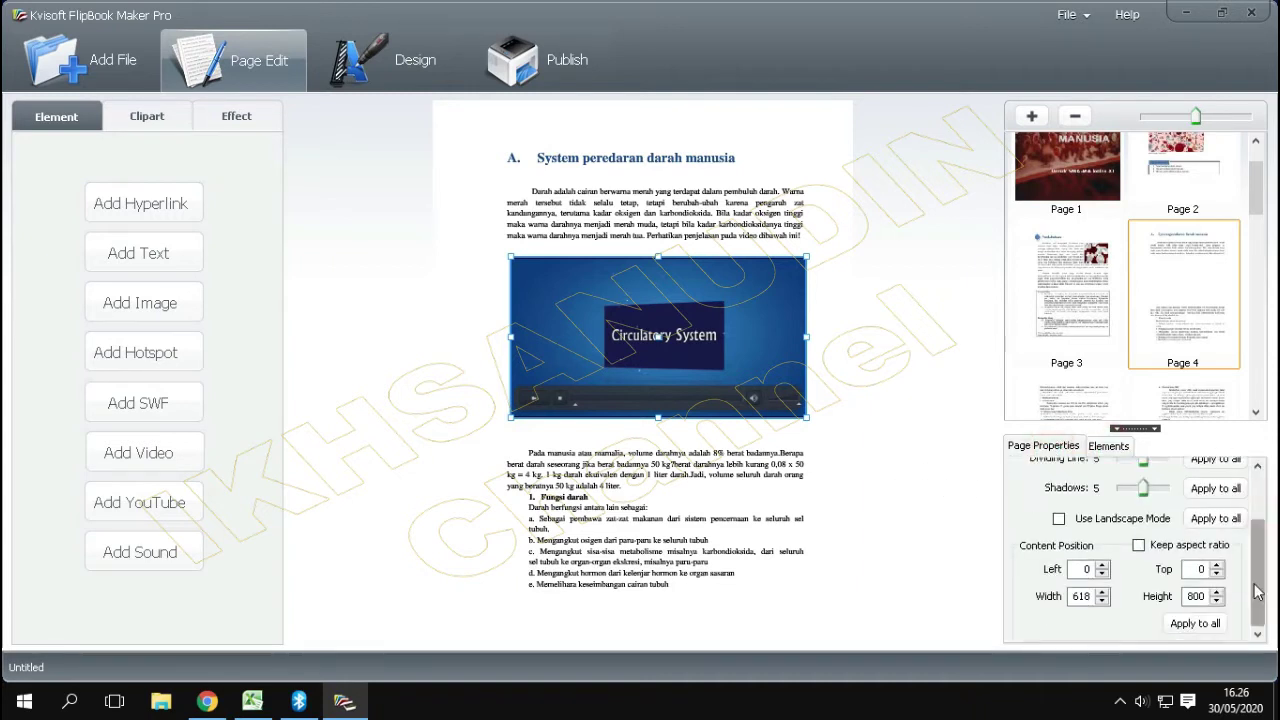
{"action": "left_click", "coordinate": [848, 483]}
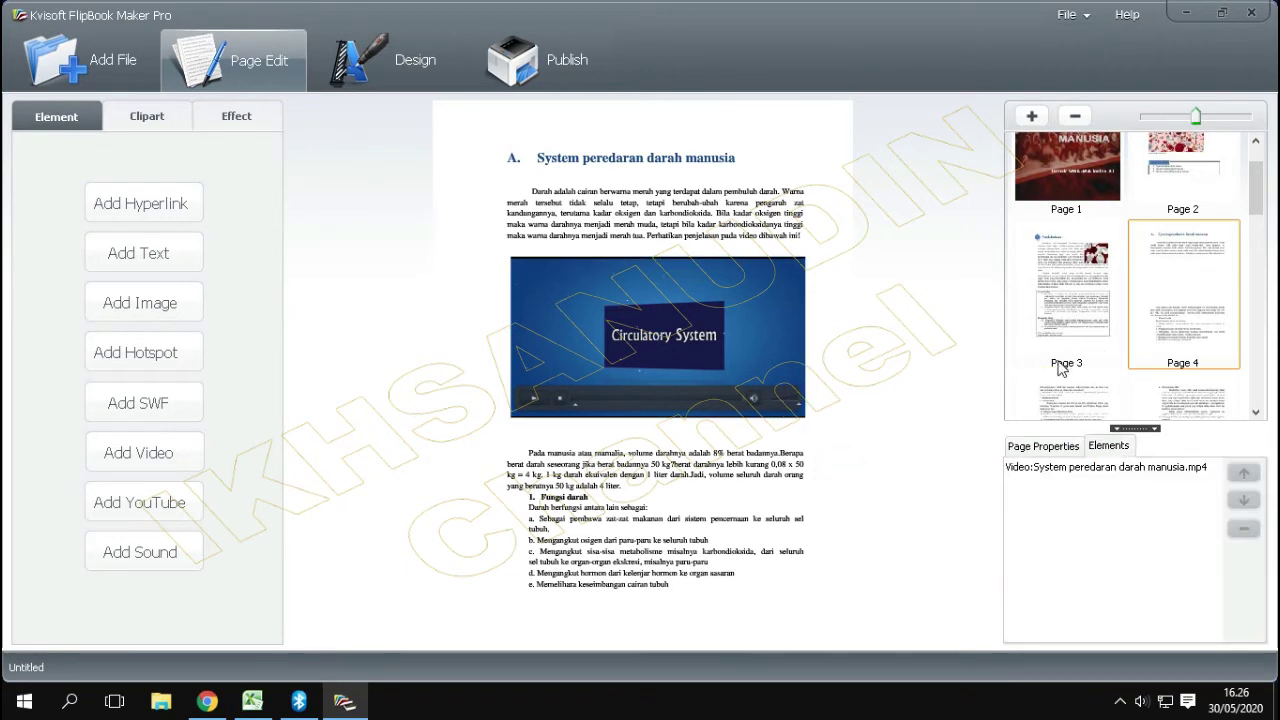
On page 7, draw a video frame about 468 wide and 236 high in the blank area below the Jantung paragraph.
{"action": "scroll", "coordinate": [1150, 343], "scroll_direction": "down", "scroll_amount": 4}
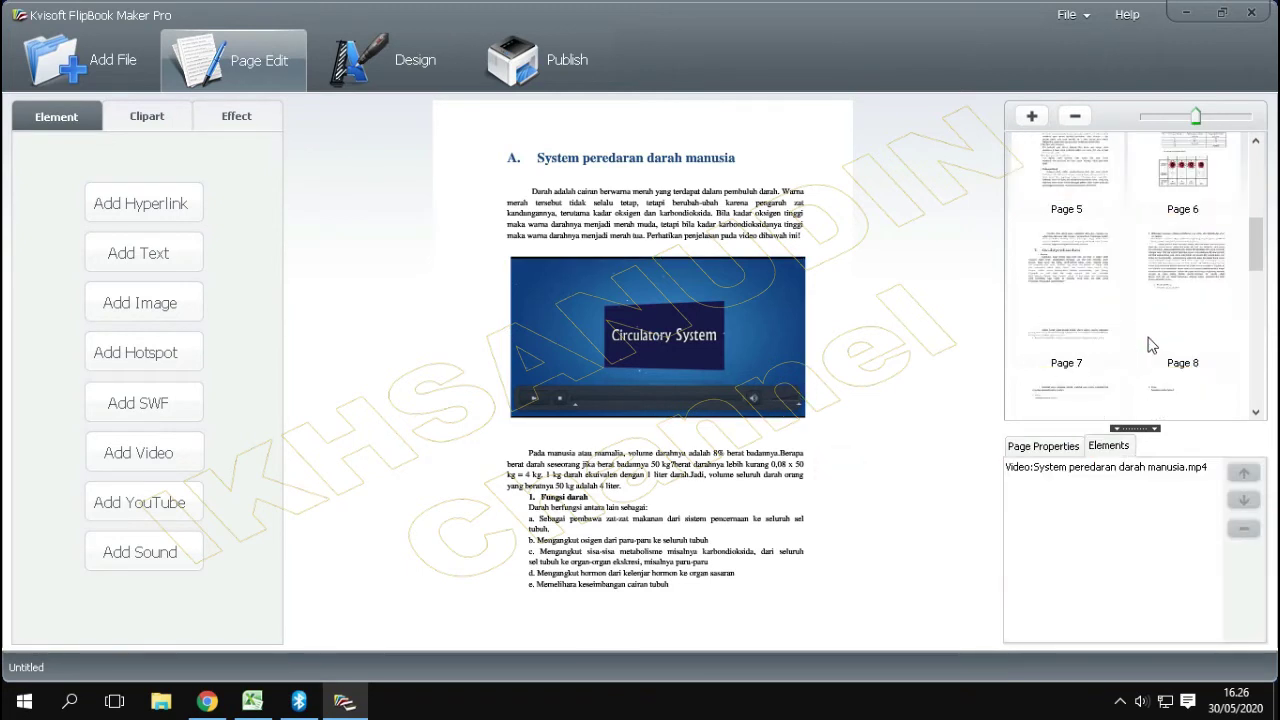
{"action": "left_click", "coordinate": [1066, 306]}
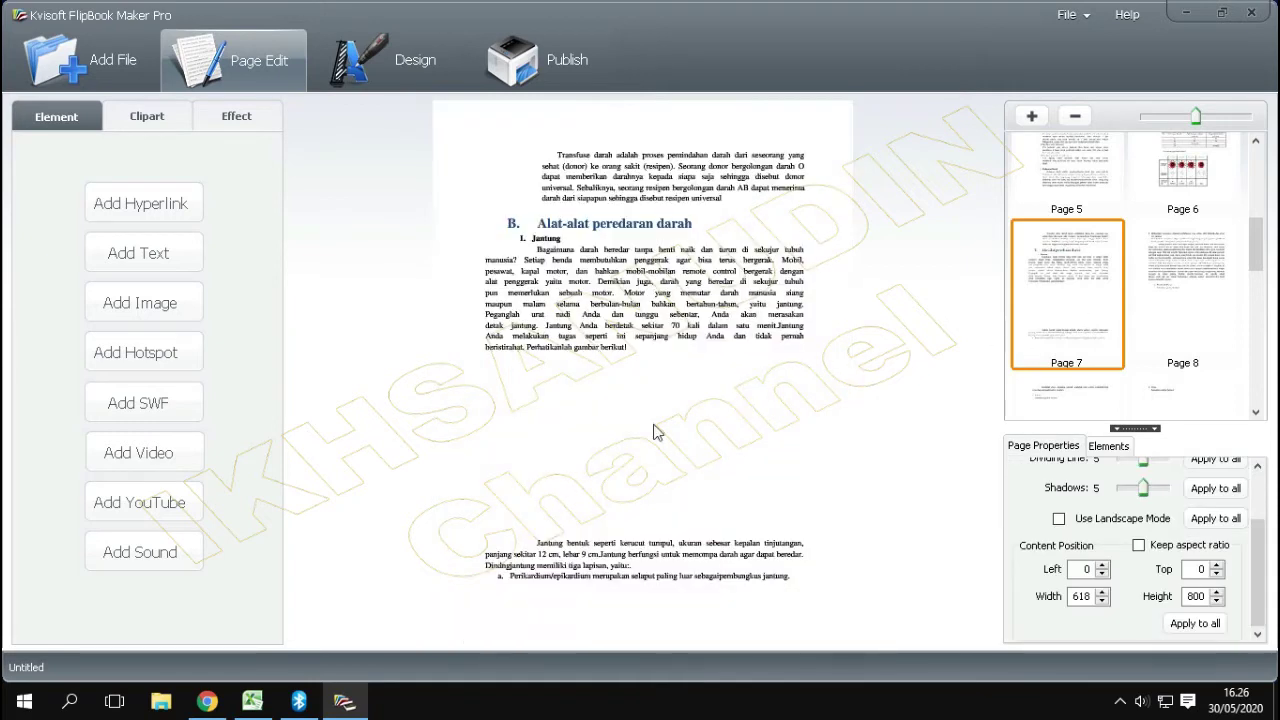
{"action": "left_click", "coordinate": [162, 453]}
{"action": "left_click_drag", "start_coordinate": [486, 360], "coordinate": [806, 522]}
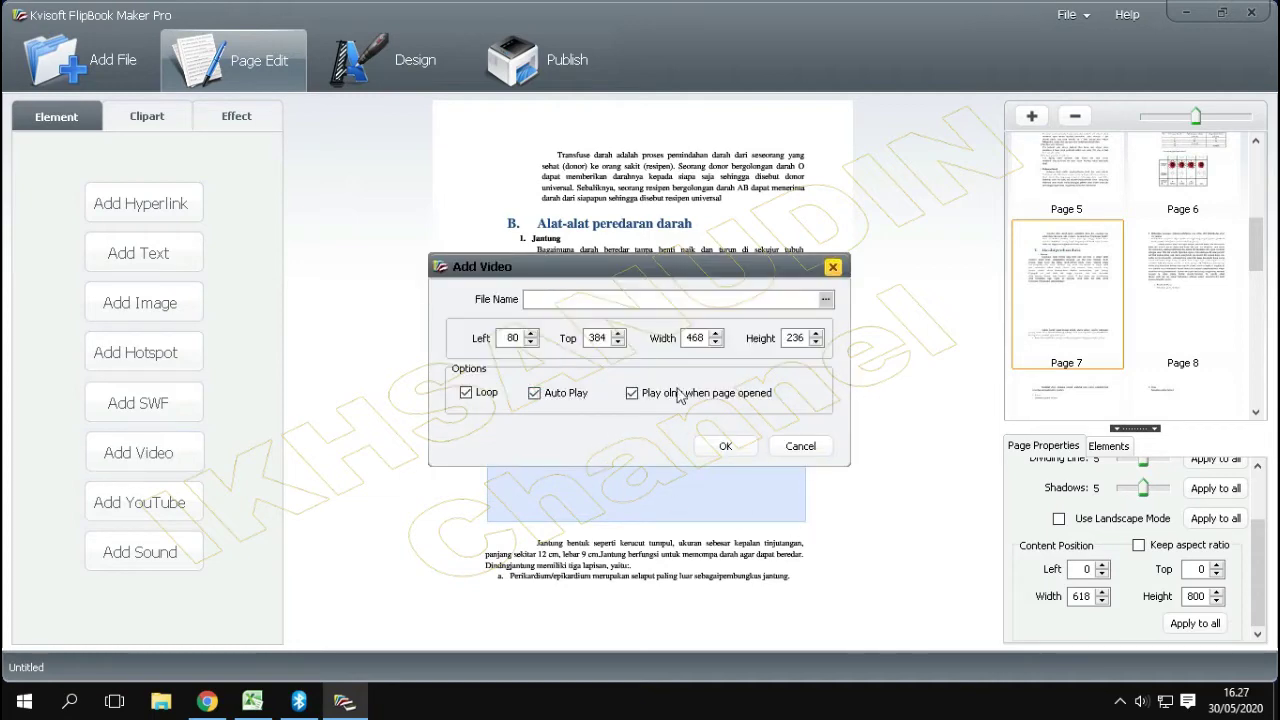
Insert "1.mp4" from D:\3D\Digital book into the page 7 video frame with its Loop option turned off.
{"action": "left_click", "coordinate": [823, 303]}
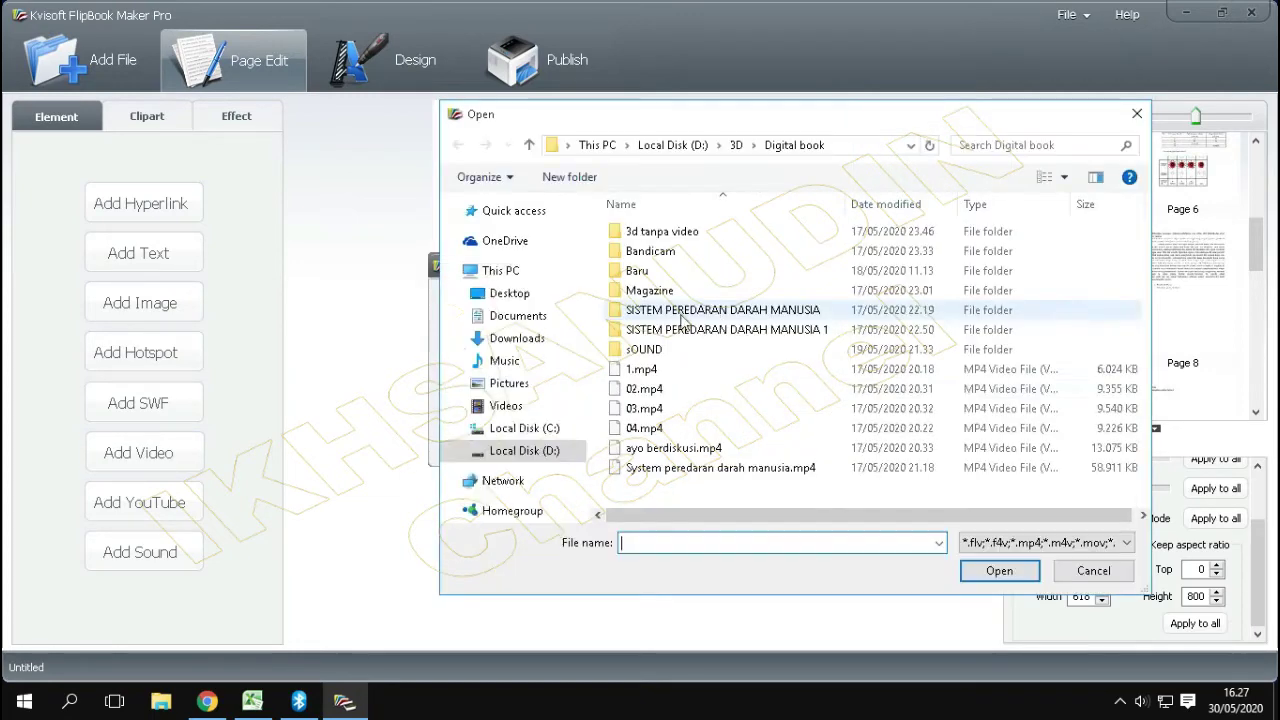
{"action": "left_click", "coordinate": [665, 369]}
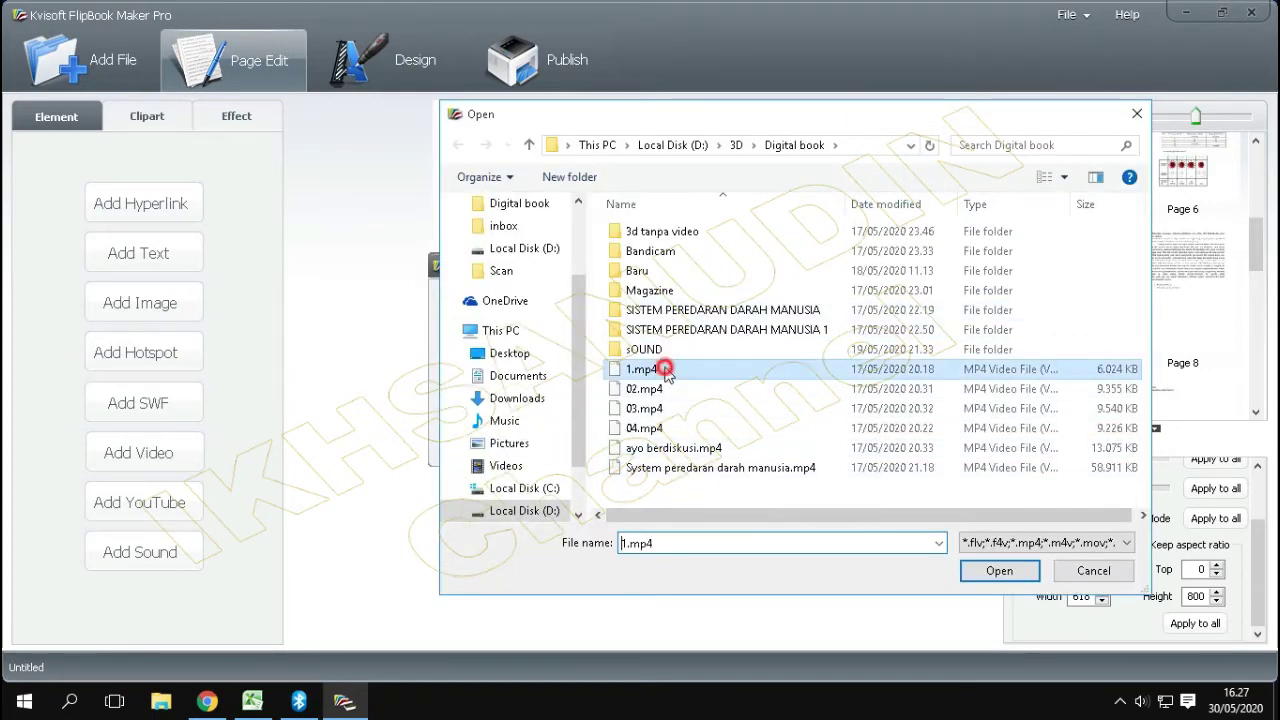
{"action": "left_click", "coordinate": [986, 571]}
{"action": "left_click", "coordinate": [718, 446]}
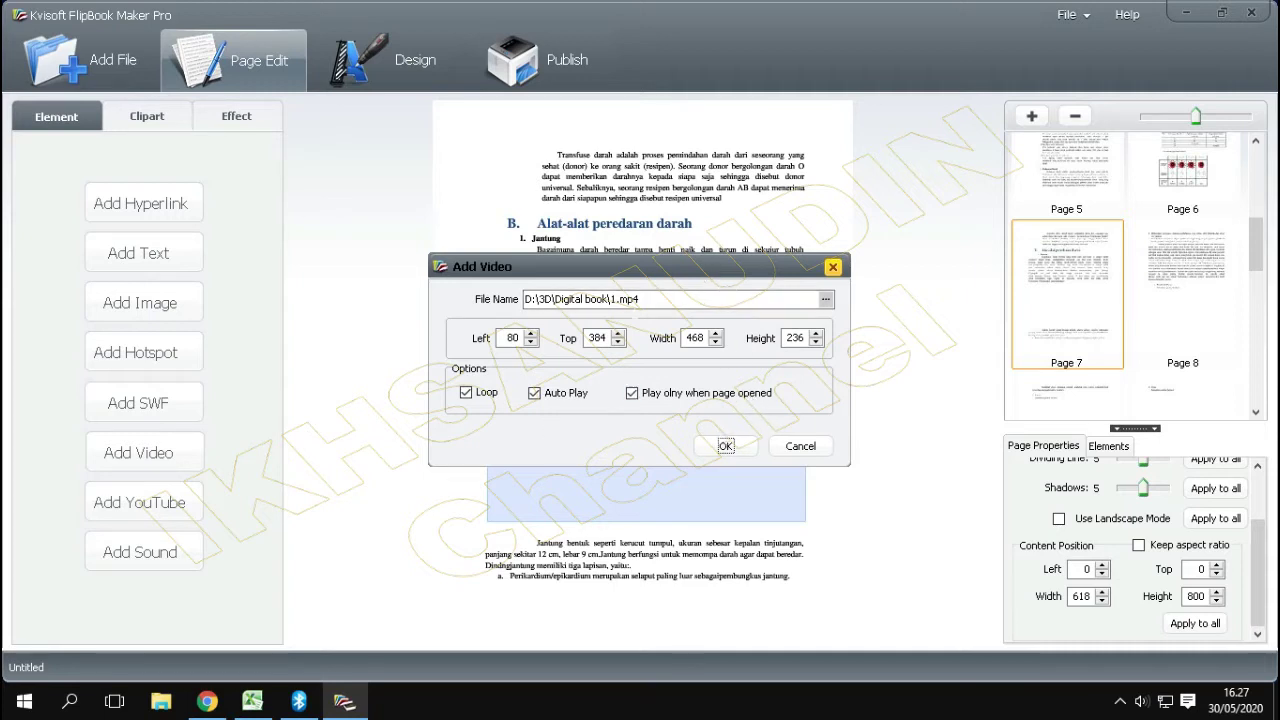
{"action": "left_click", "coordinate": [466, 393]}
{"action": "left_click", "coordinate": [724, 446]}
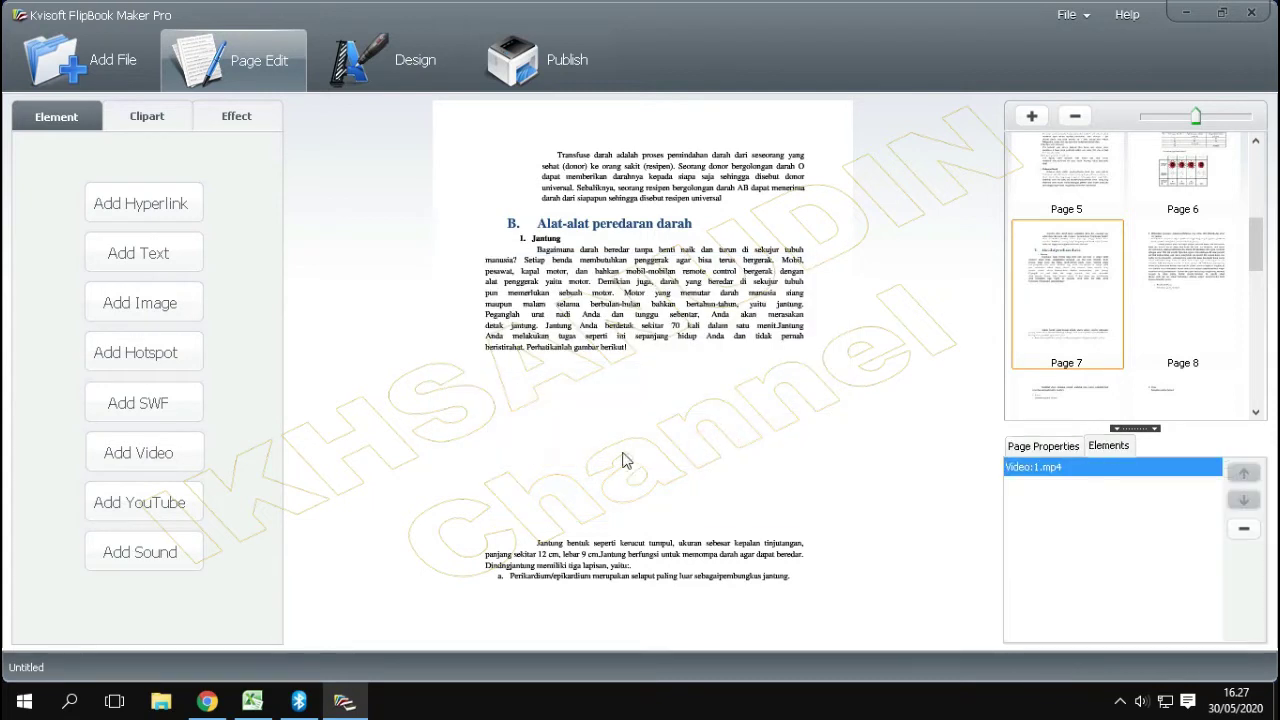
{"action": "left_click", "coordinate": [363, 328]}
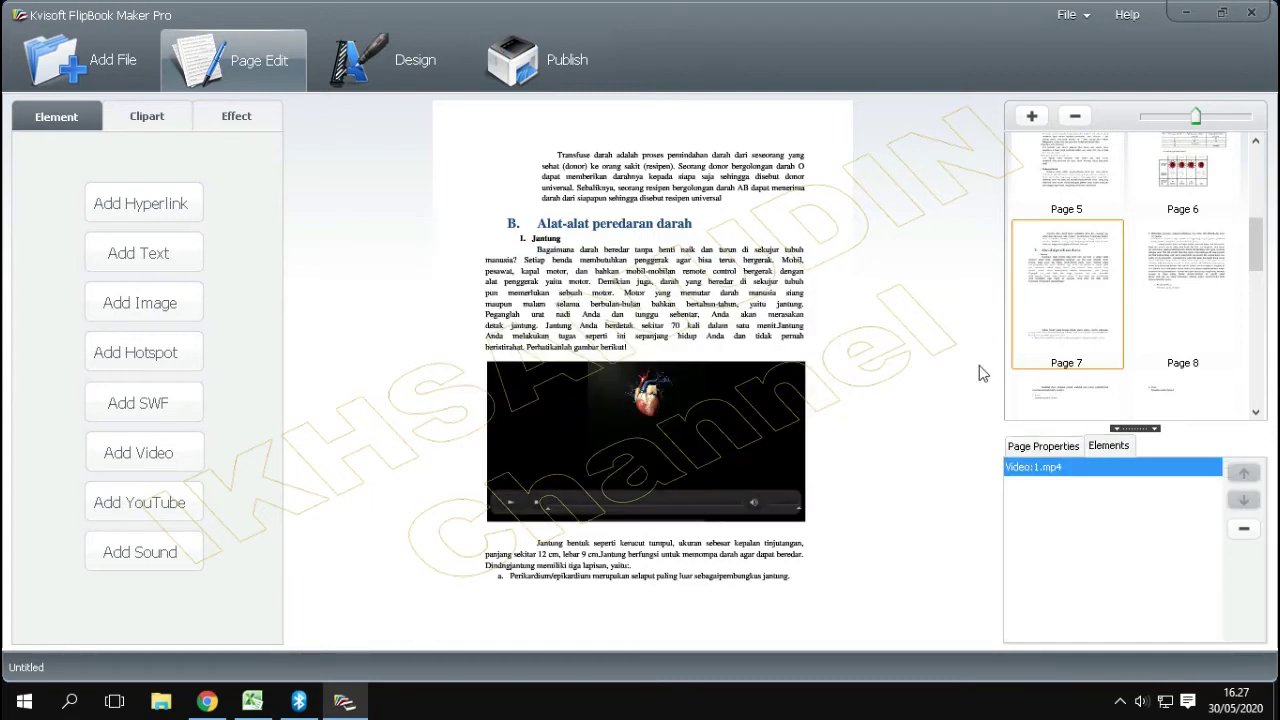
Edit the existing video on page 4 to turn off its Auto Play option.
{"action": "left_click_drag", "start_coordinate": [1256, 262], "coordinate": [1254, 201]}
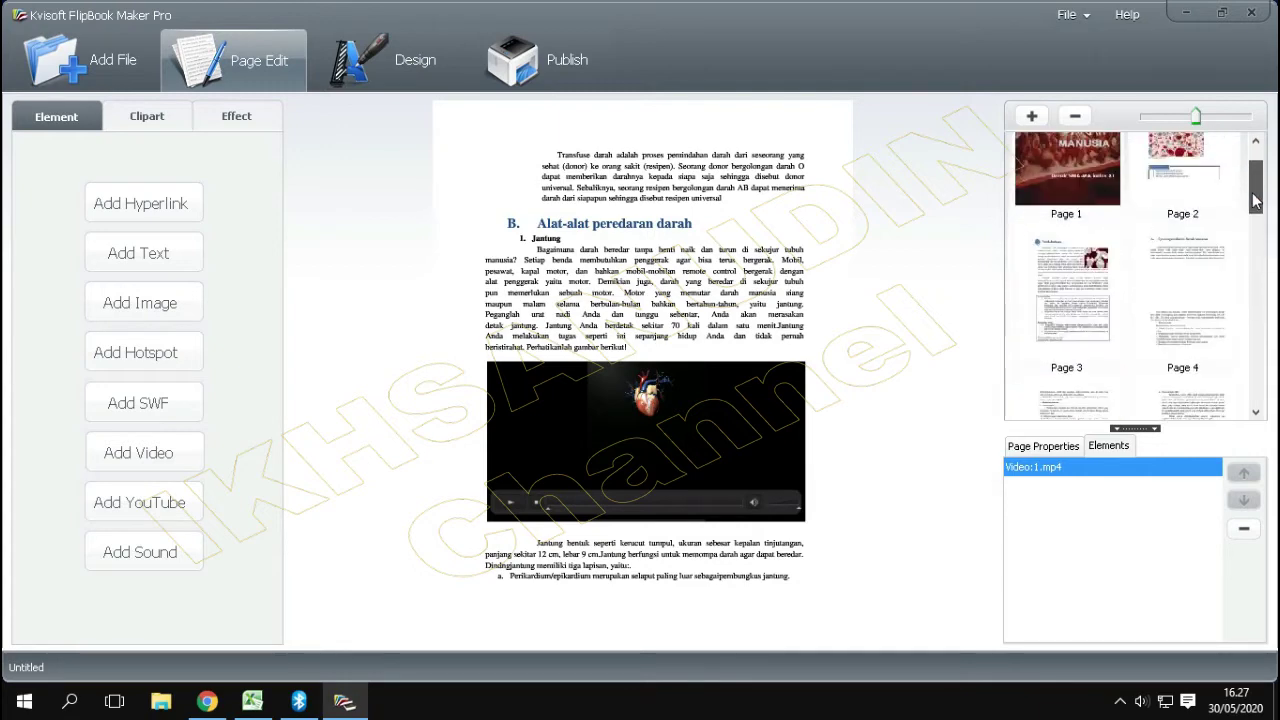
{"action": "left_click", "coordinate": [1196, 274]}
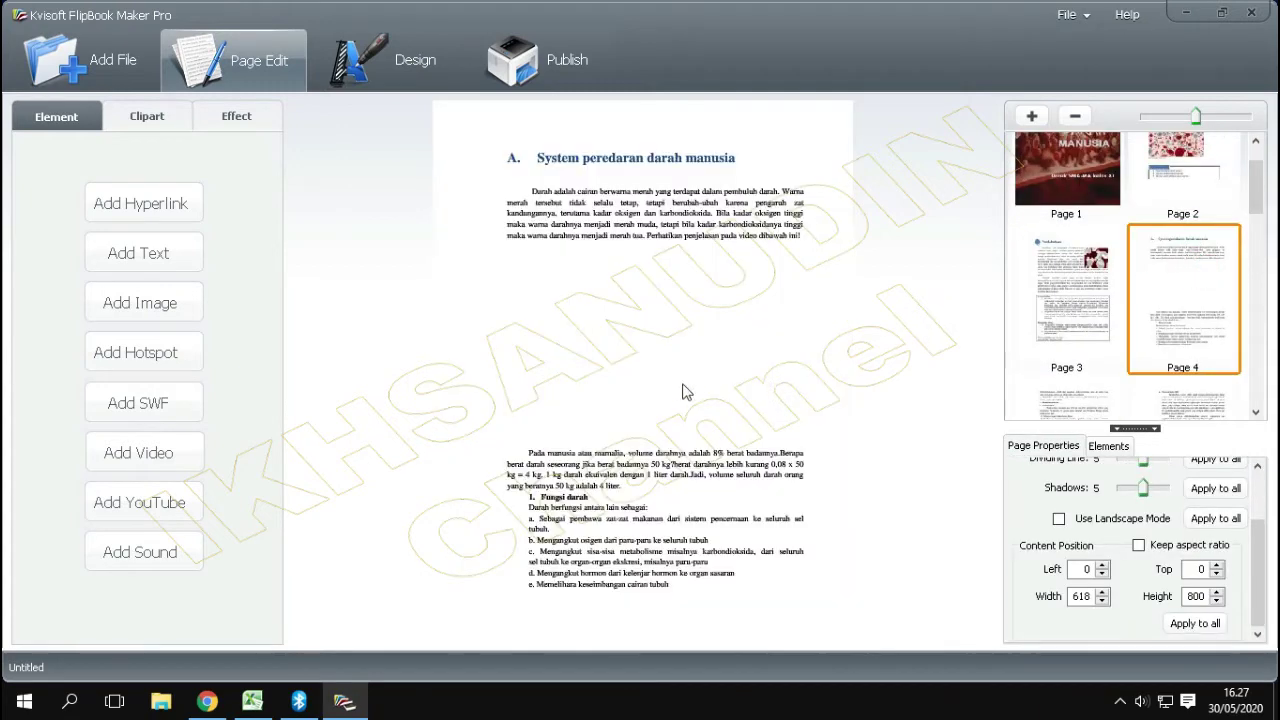
{"action": "left_click", "coordinate": [603, 339]}
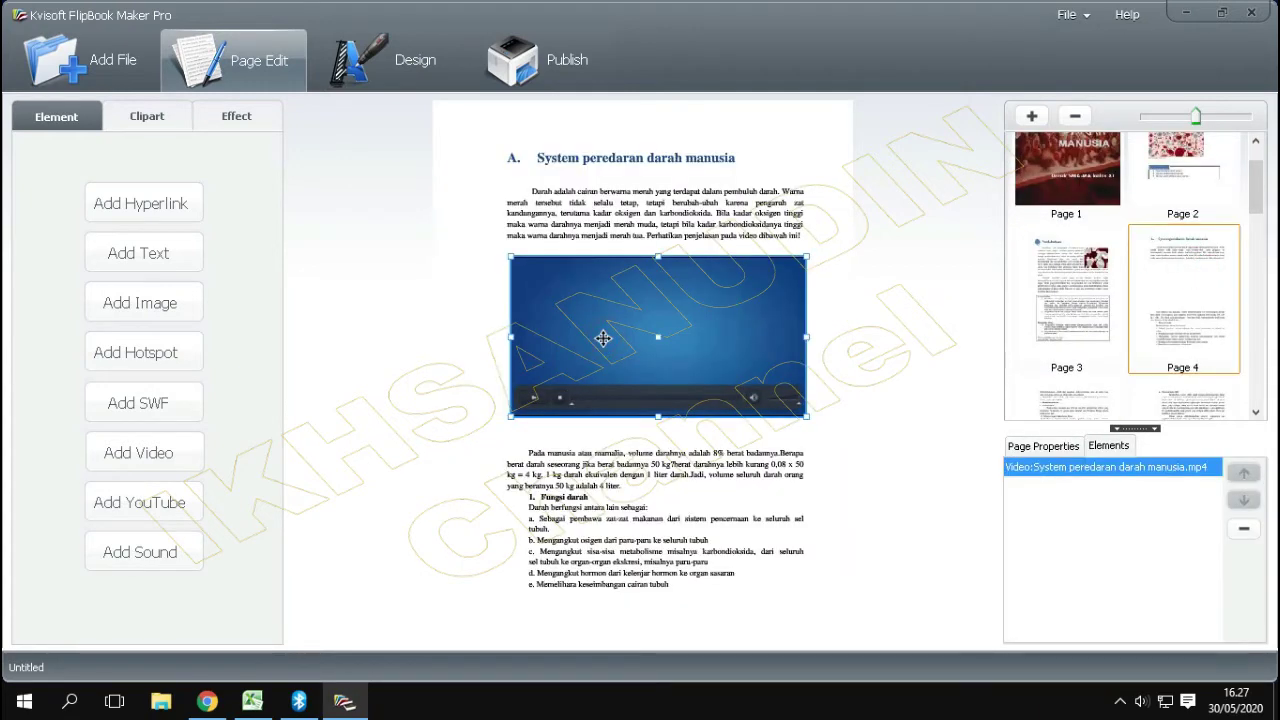
{"action": "right_click", "coordinate": [604, 341]}
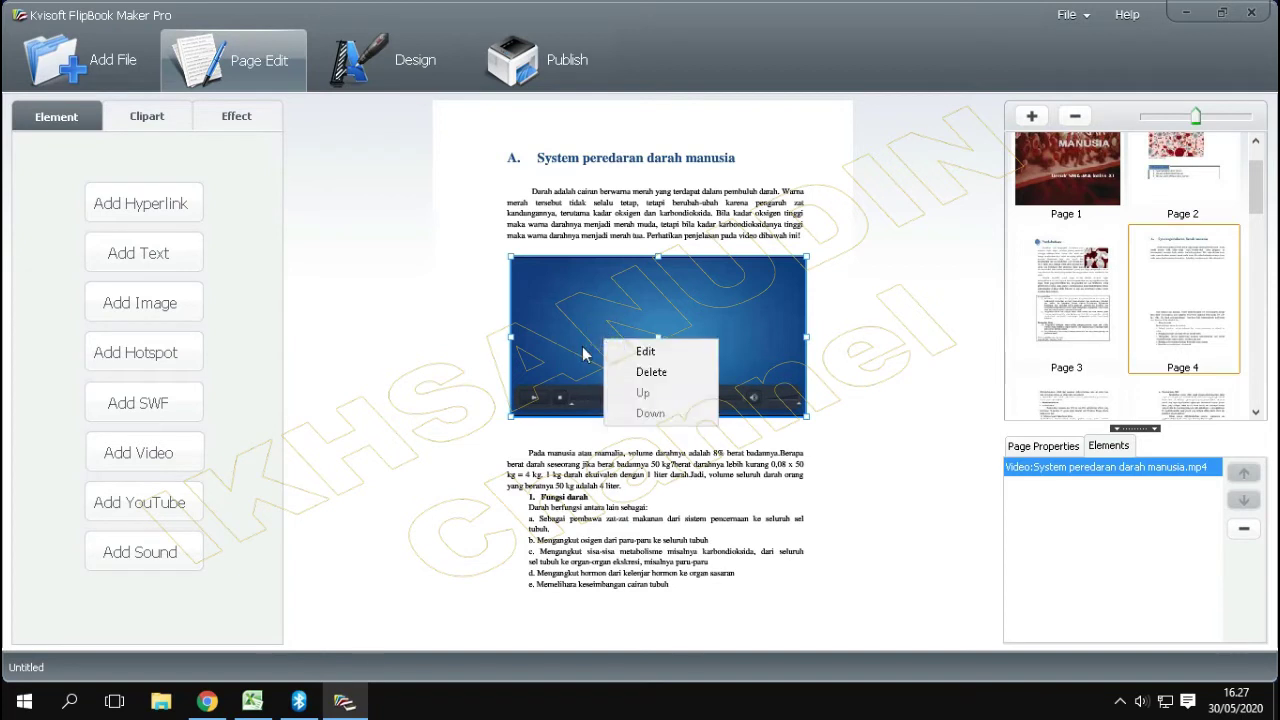
{"action": "left_click", "coordinate": [641, 352]}
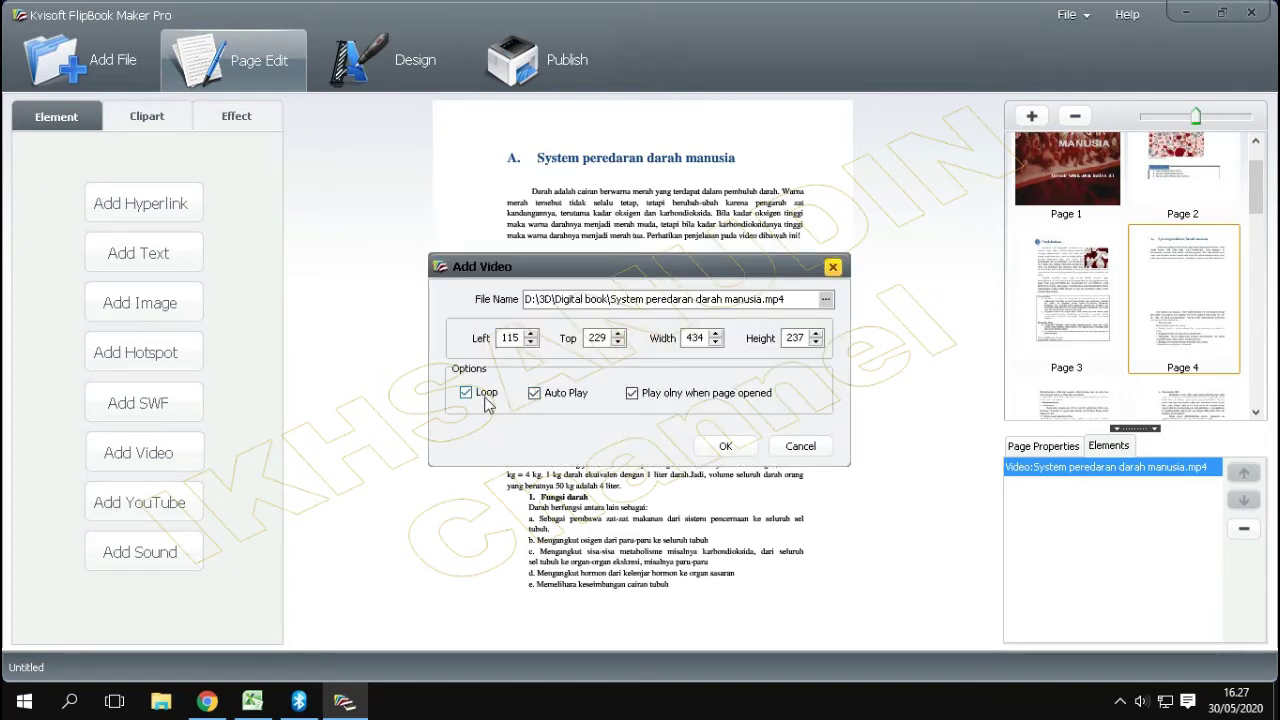
{"action": "left_click", "coordinate": [525, 395]}
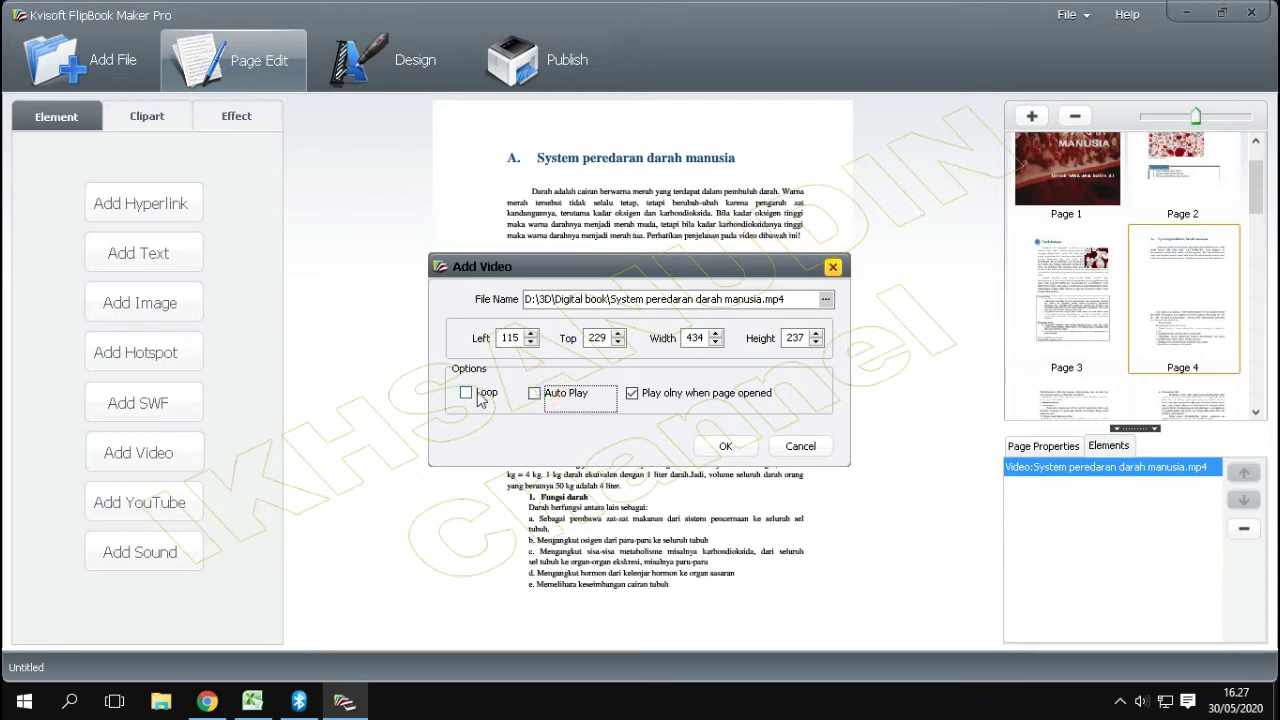
{"action": "left_click", "coordinate": [725, 447]}
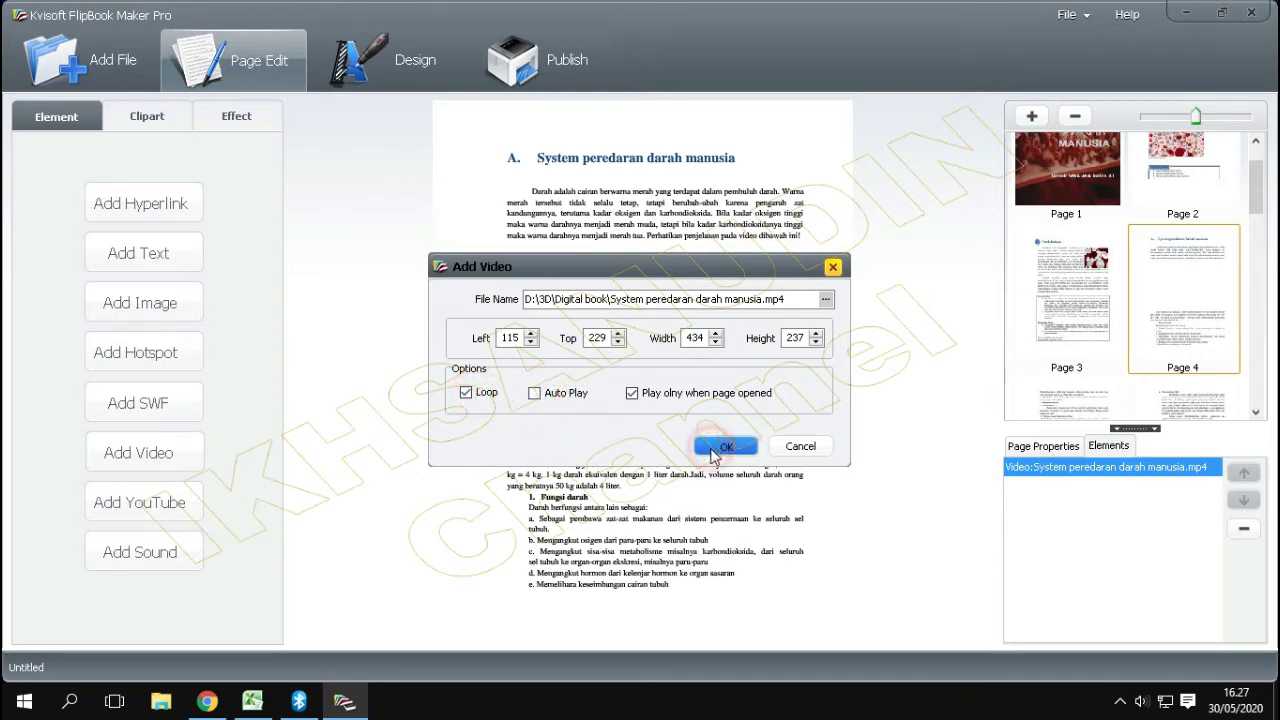
On page 8, draw a video frame about 455 wide and 260 high in the blank area below the Pembuluh Darah heading.
{"action": "left_click", "coordinate": [1067, 379]}
{"action": "scroll", "coordinate": [1068, 382], "scroll_direction": "down", "scroll_amount": 3}
{"action": "scroll", "coordinate": [1070, 386], "scroll_direction": "up", "scroll_amount": 3}
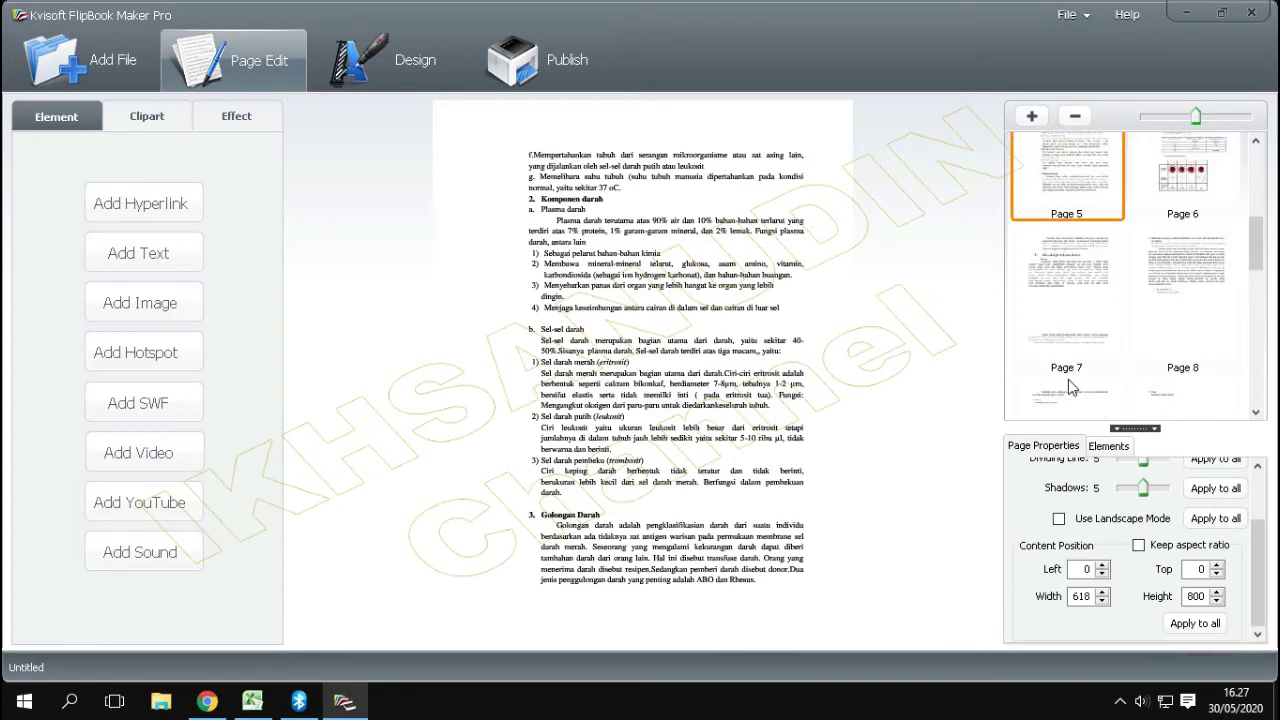
{"action": "left_click", "coordinate": [1081, 306]}
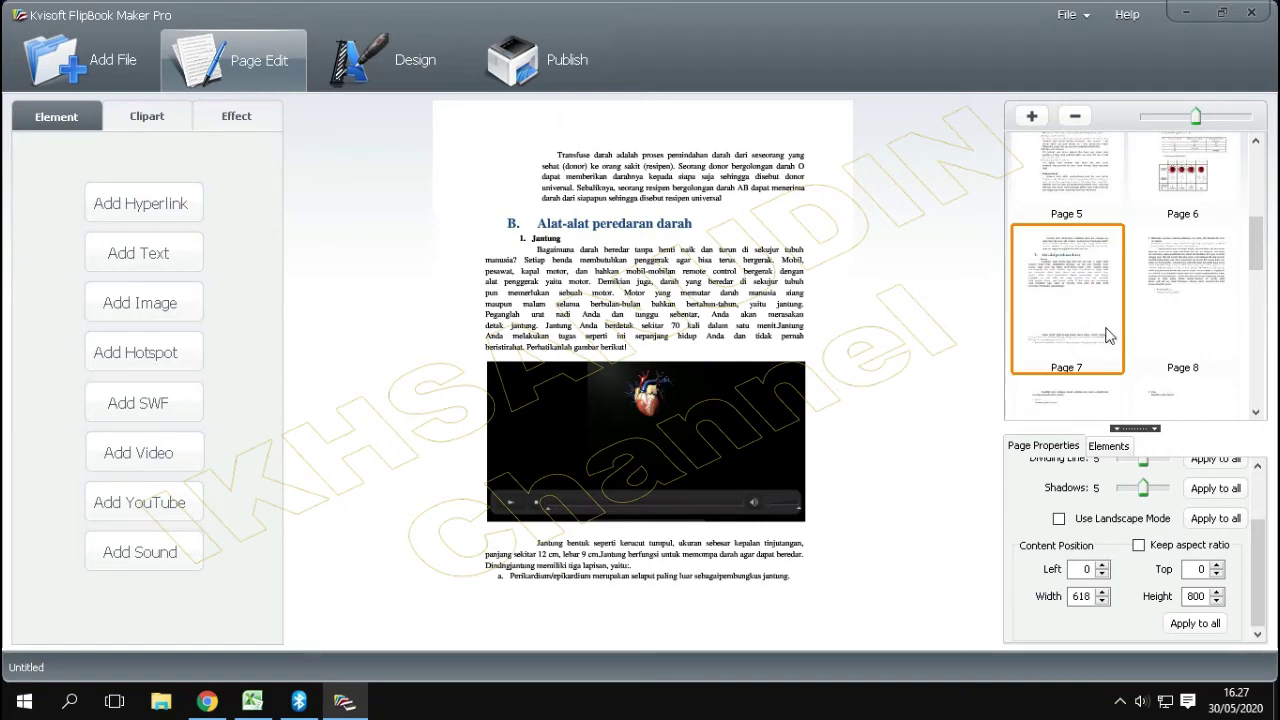
{"action": "left_click", "coordinate": [1212, 295]}
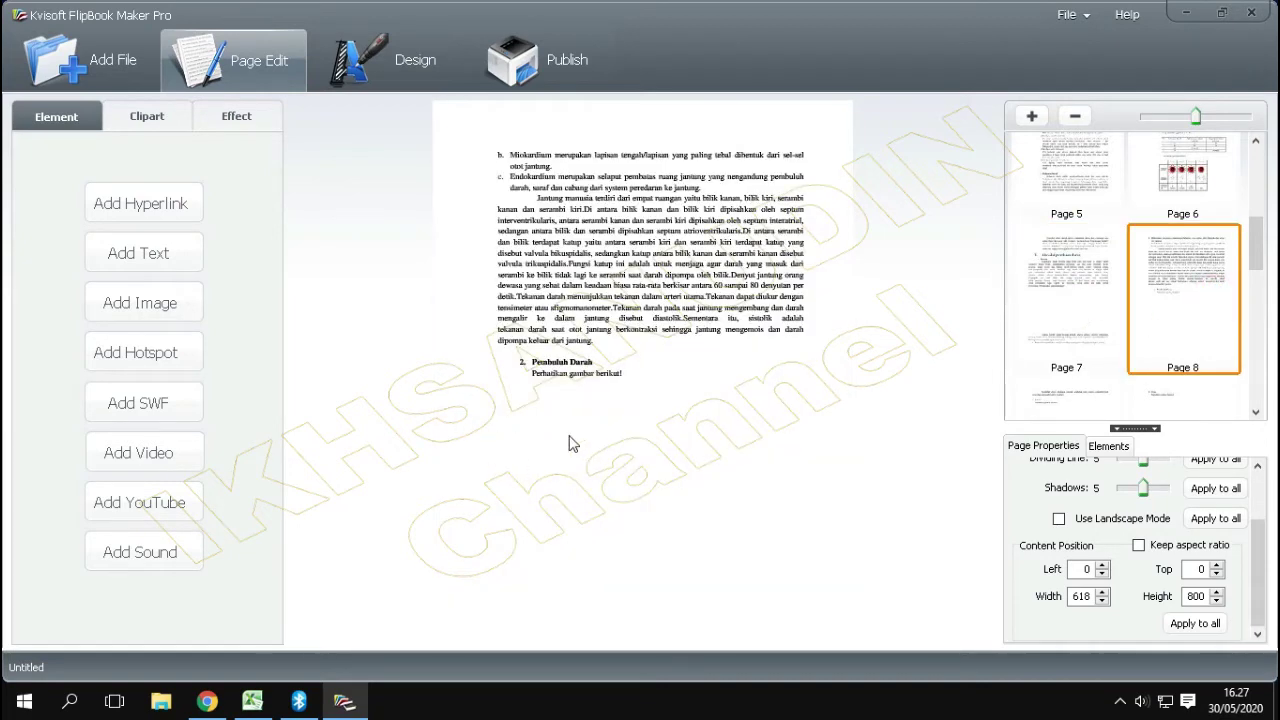
{"action": "left_click", "coordinate": [183, 453]}
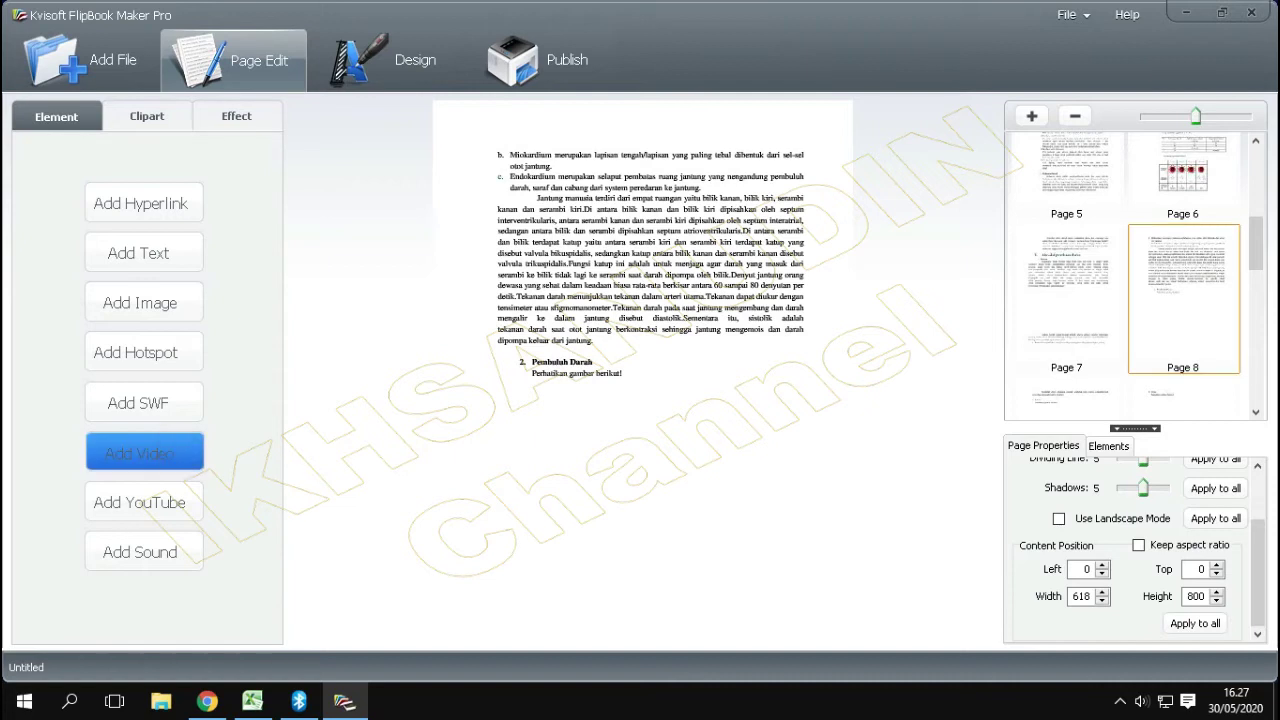
{"action": "left_click_drag", "start_coordinate": [501, 400], "coordinate": [811, 577]}
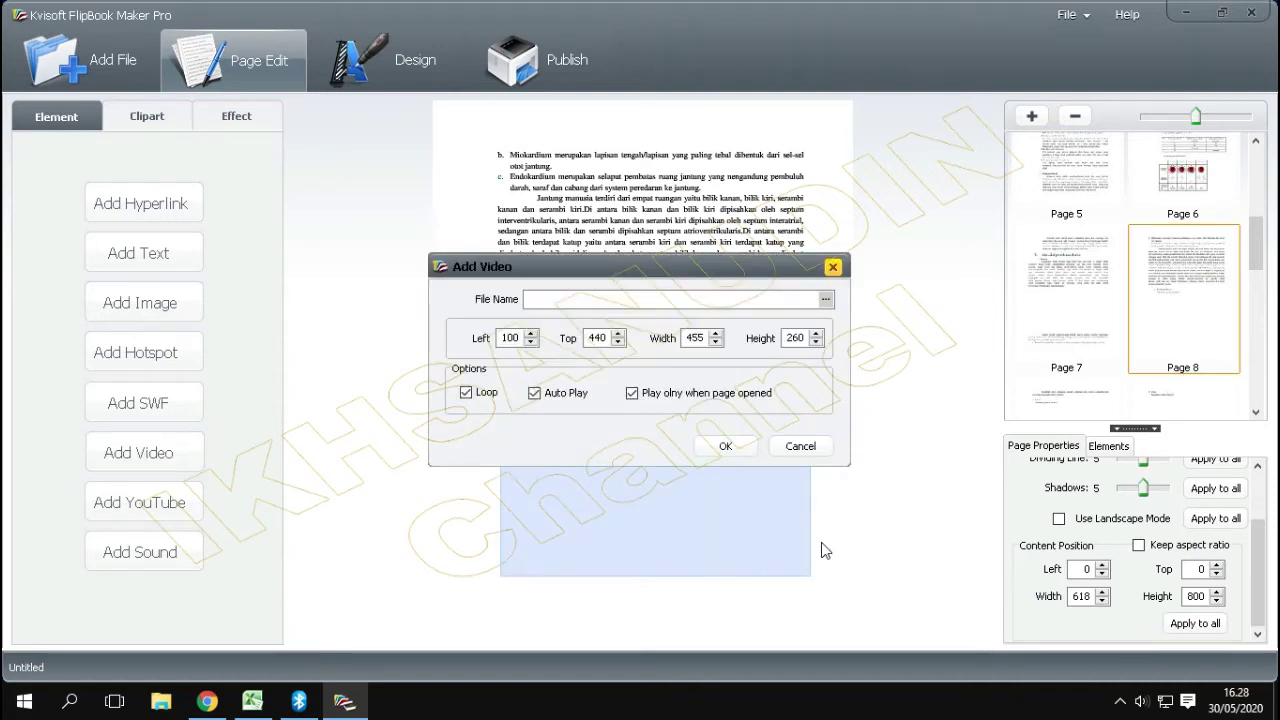
Insert "02.mp4" from D:\3D\Digital book into the page 8 video frame with its Loop option turned off.
{"action": "left_click", "coordinate": [826, 299]}
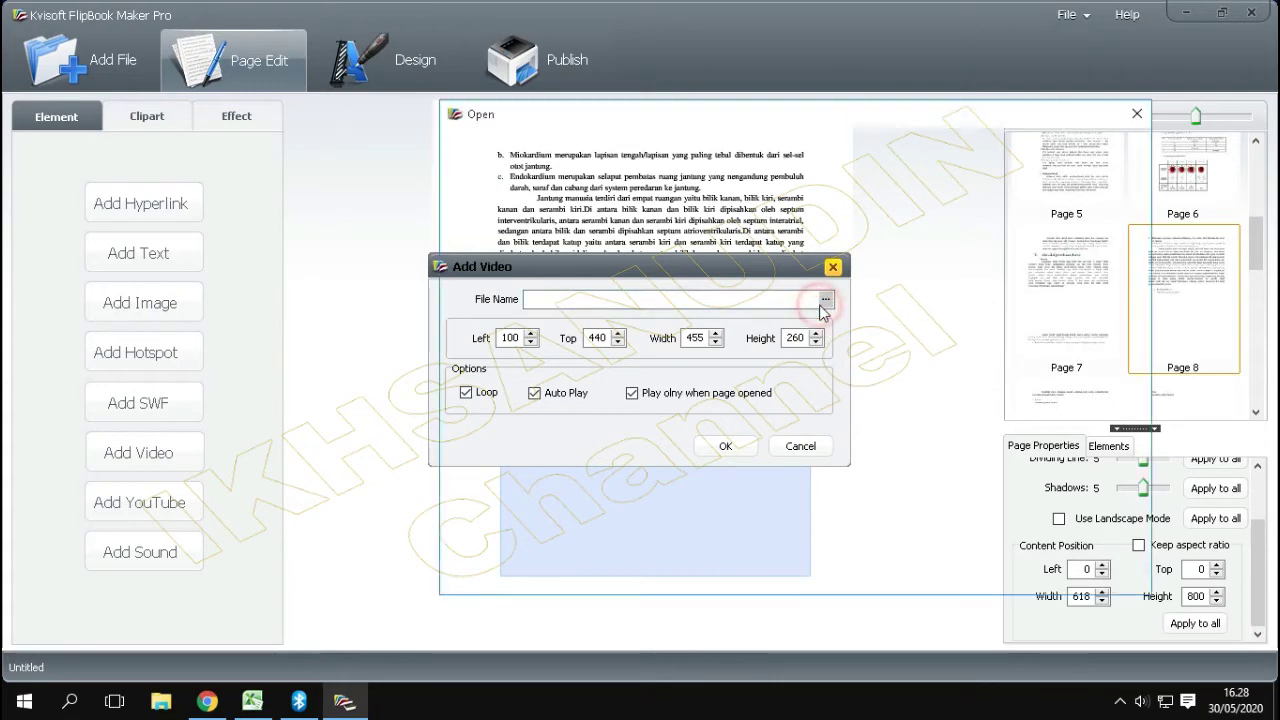
{"action": "left_click", "coordinate": [702, 392]}
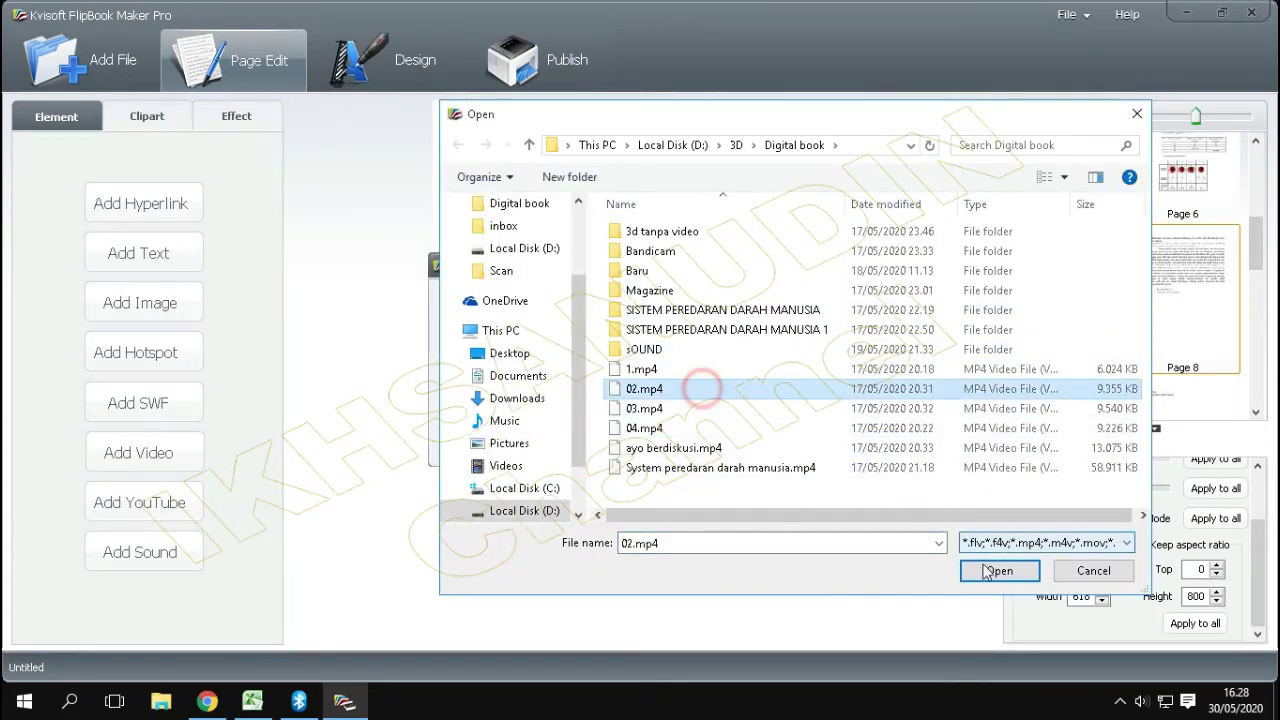
{"action": "left_click", "coordinate": [999, 570]}
{"action": "left_click", "coordinate": [468, 393]}
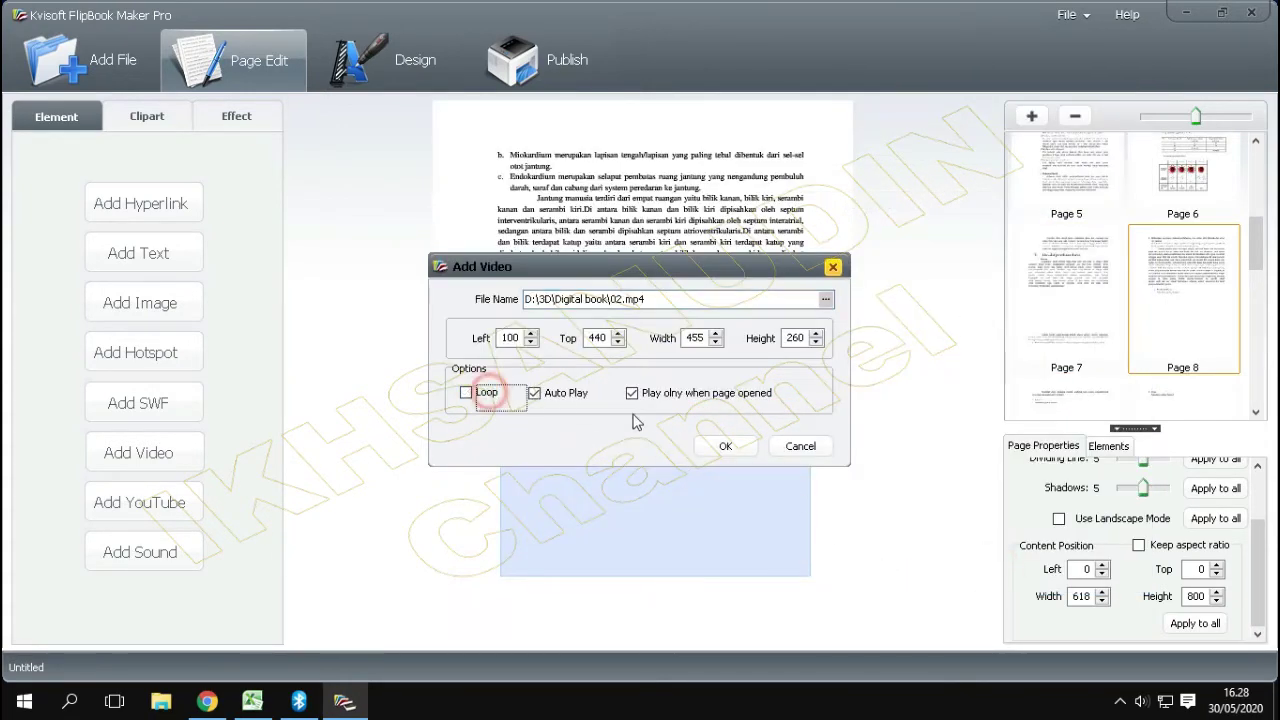
{"action": "left_click", "coordinate": [716, 445]}
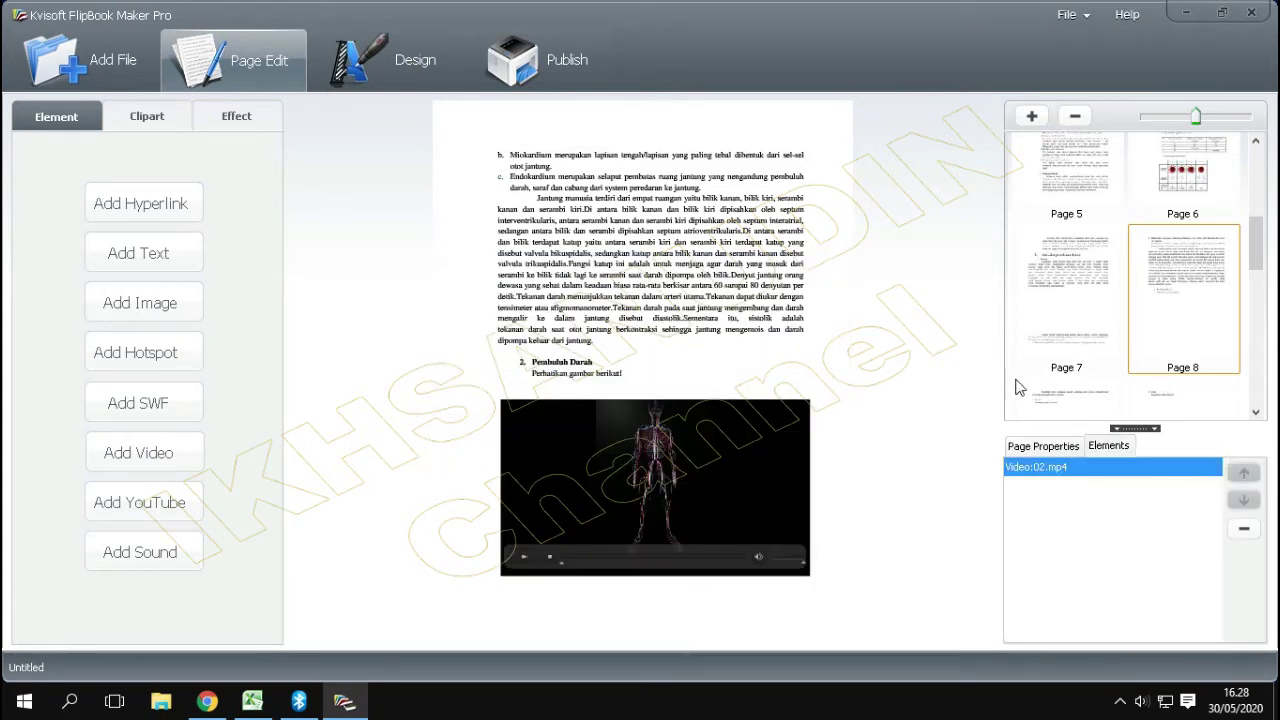
On page 9, draw a video frame about 445 wide and 255 high in the blank area below the Arteri heading.
{"action": "left_click", "coordinate": [1256, 411]}
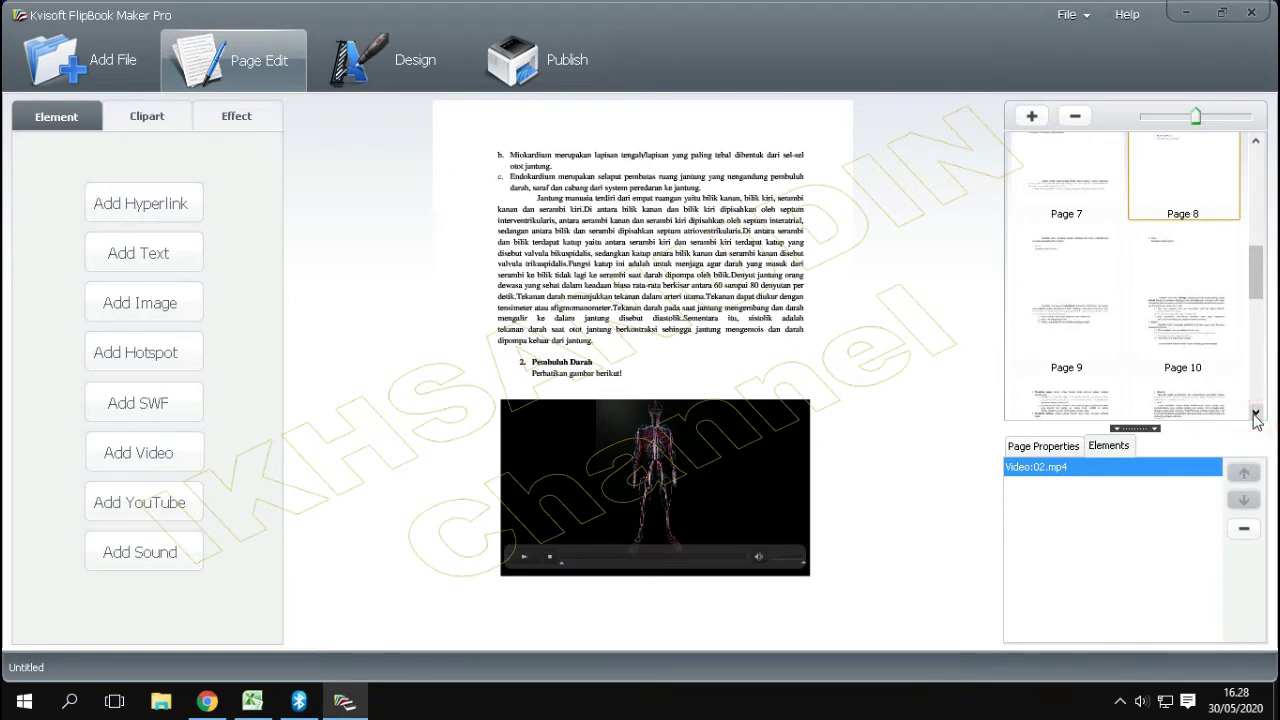
{"action": "left_click", "coordinate": [1066, 291]}
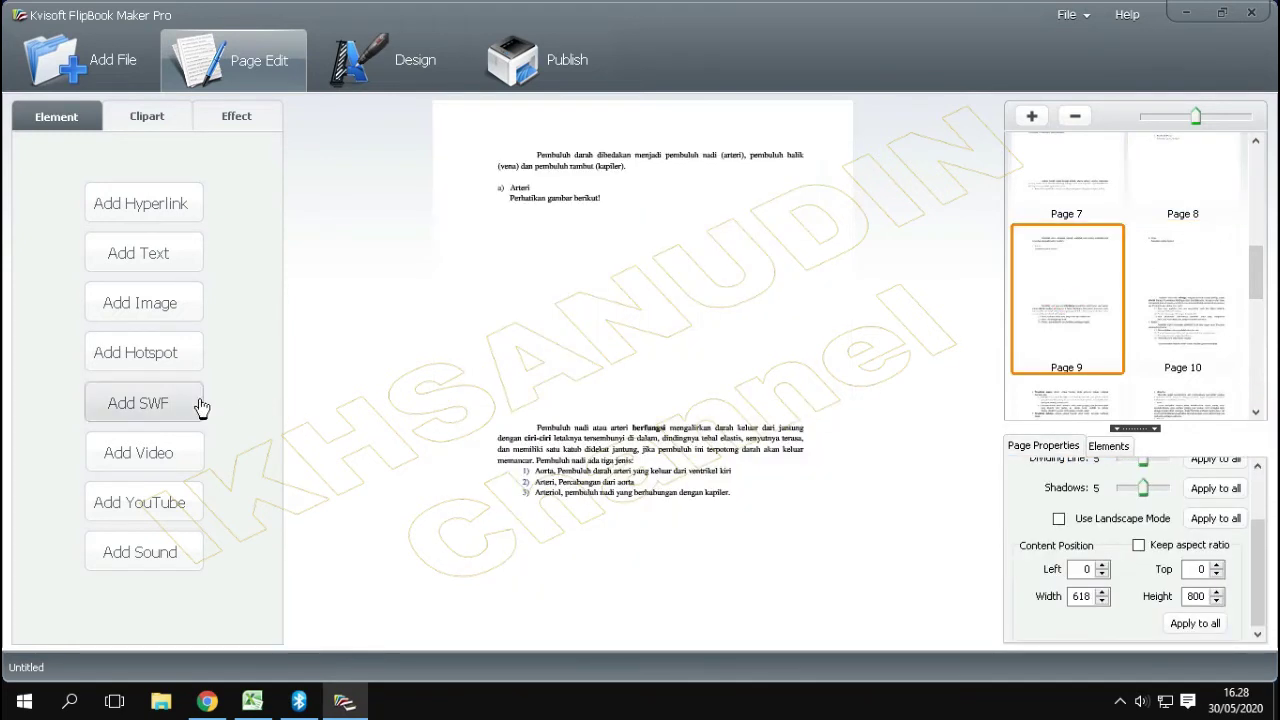
{"action": "left_click", "coordinate": [165, 450]}
{"action": "left_click", "coordinate": [507, 236]}
{"action": "left_click_drag", "start_coordinate": [735, 368], "coordinate": [810, 418]}
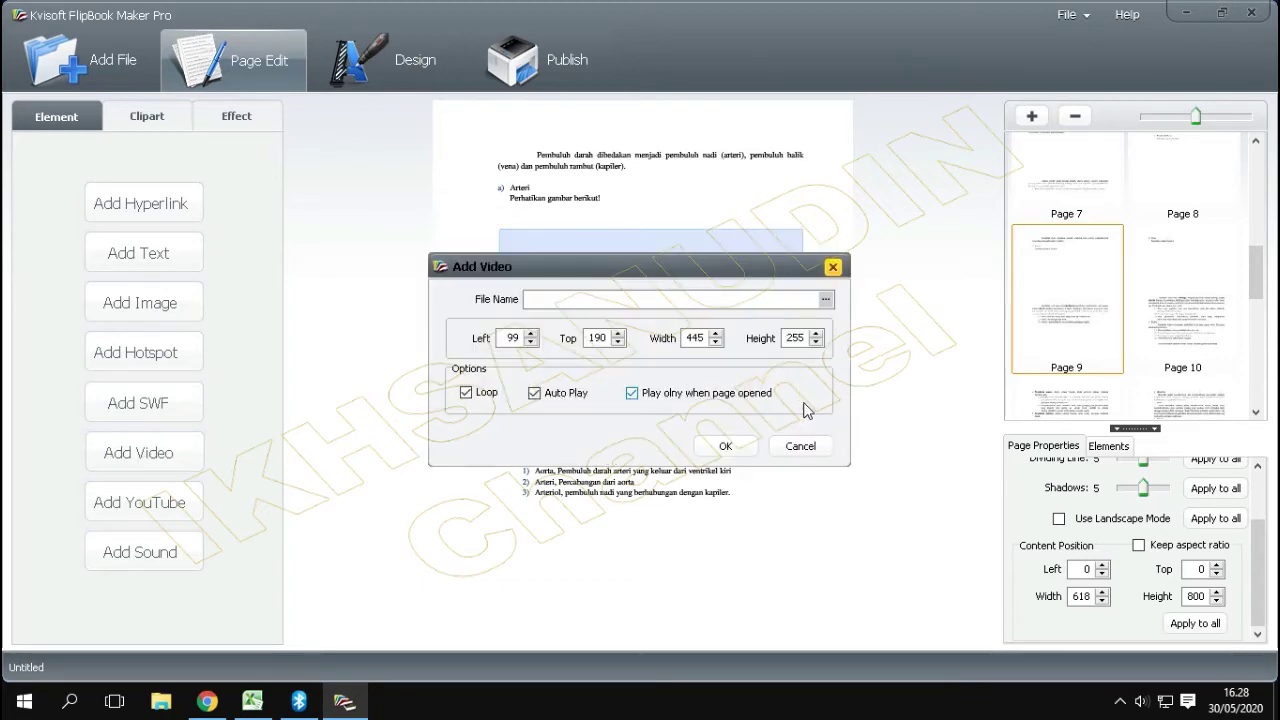
Insert "03.mp4" from D:\3D\Digital book into the page 9 video frame with the default playback options.
{"action": "left_click", "coordinate": [826, 297]}
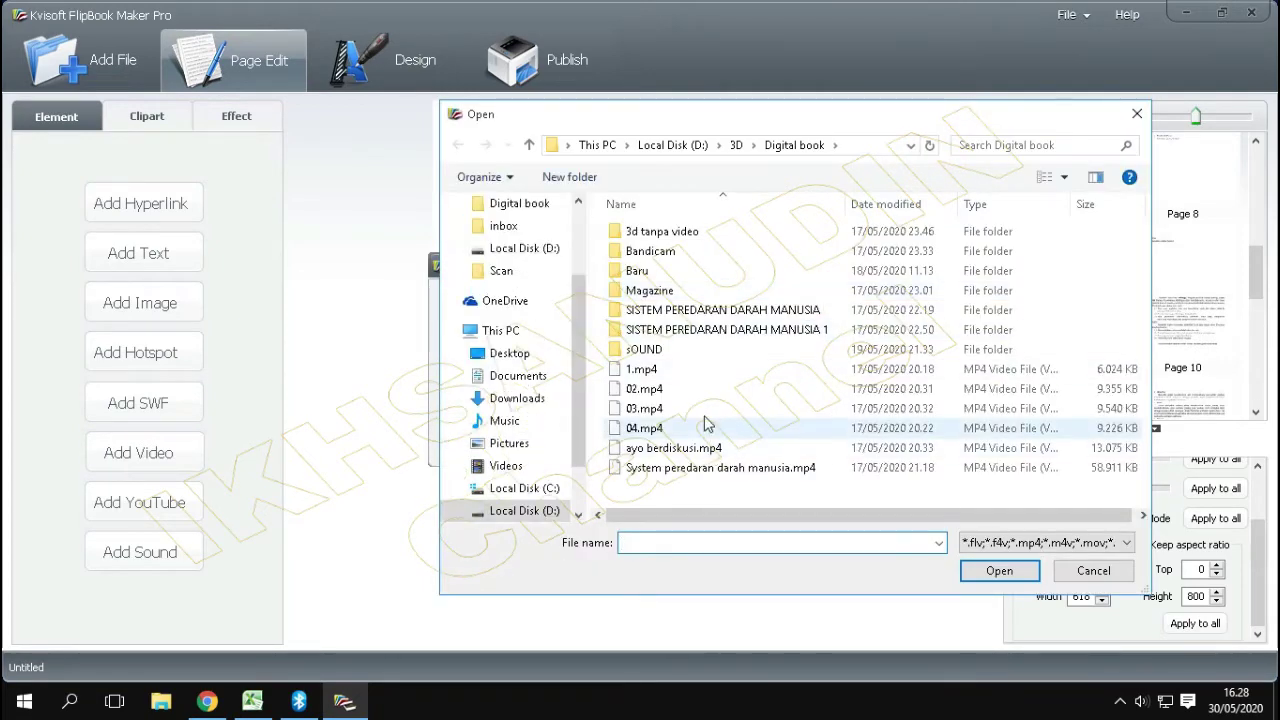
{"action": "left_click", "coordinate": [700, 408]}
{"action": "left_click", "coordinate": [988, 571]}
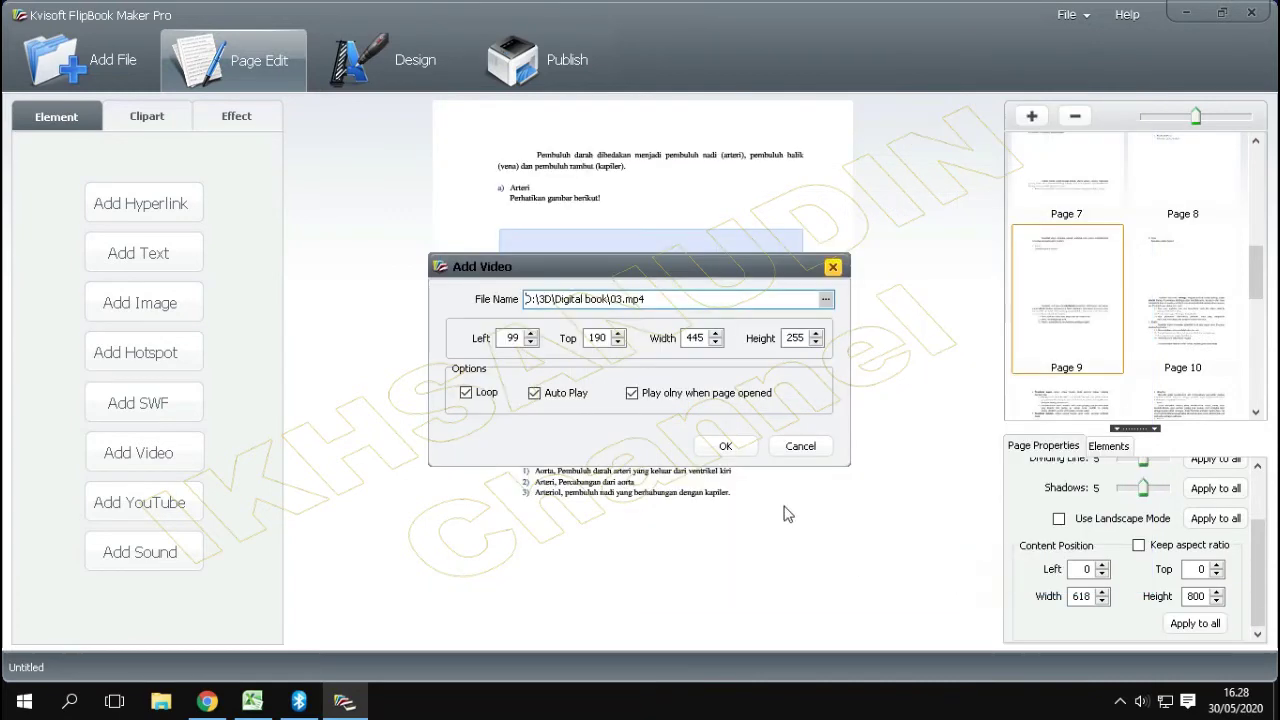
{"action": "left_click", "coordinate": [728, 446]}
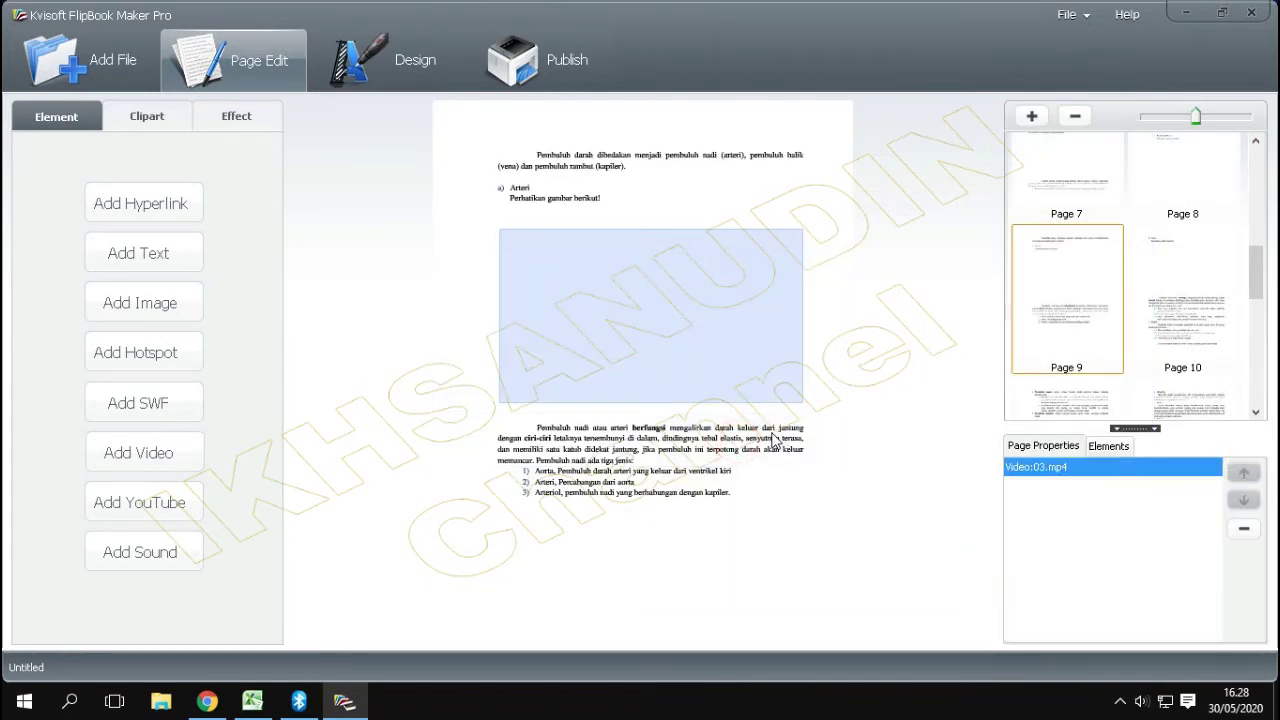
On page 10, draw a video frame about 430 wide and 260 high in the blank area below the Vena heading.
{"action": "left_click", "coordinate": [1185, 316]}
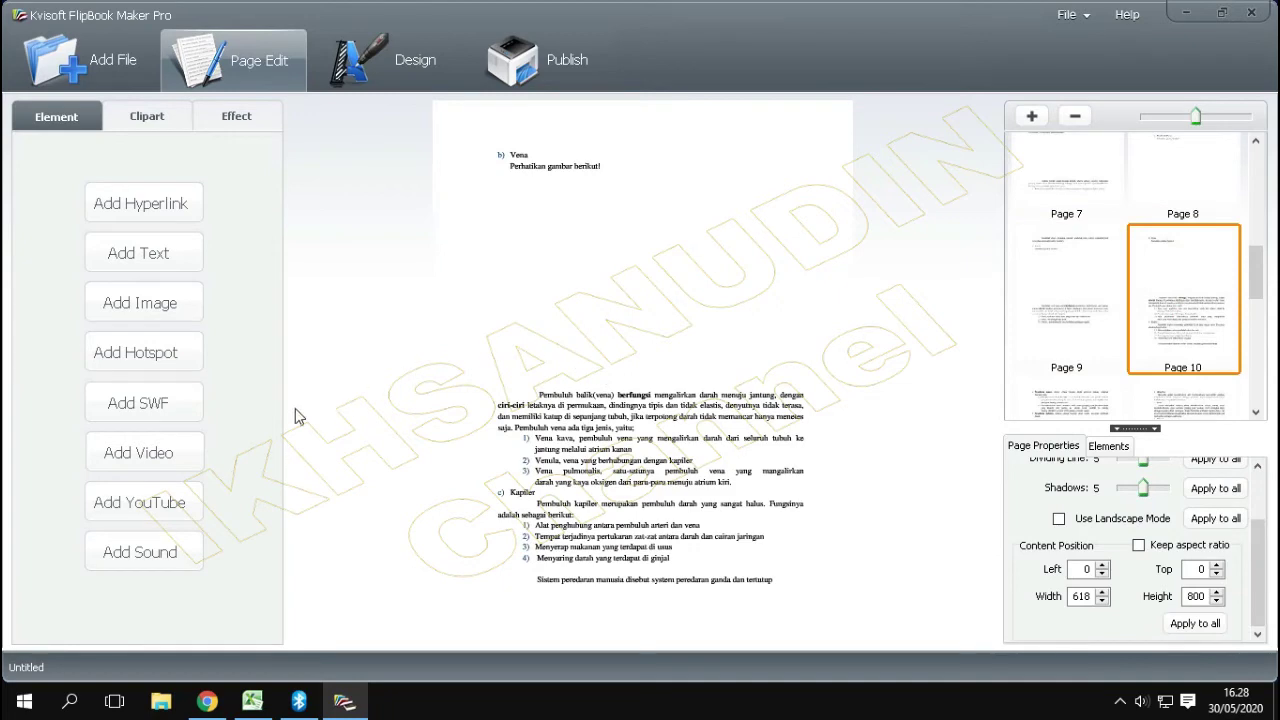
{"action": "left_click", "coordinate": [166, 455]}
{"action": "left_click_drag", "start_coordinate": [508, 193], "coordinate": [802, 370]}
Insert "04.mp4" from D:\3D\Digital book into the page 10 video frame with its Loop option turned off.
{"action": "left_click", "coordinate": [825, 299]}
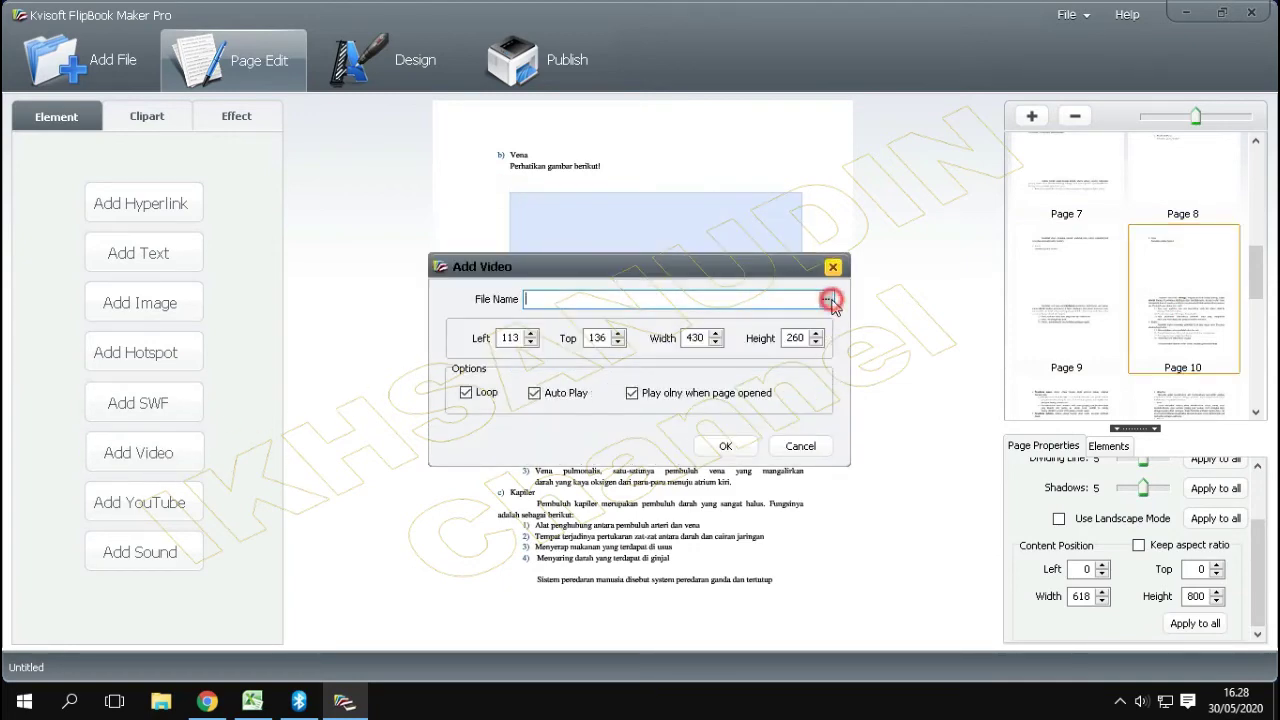
{"action": "left_click", "coordinate": [712, 427]}
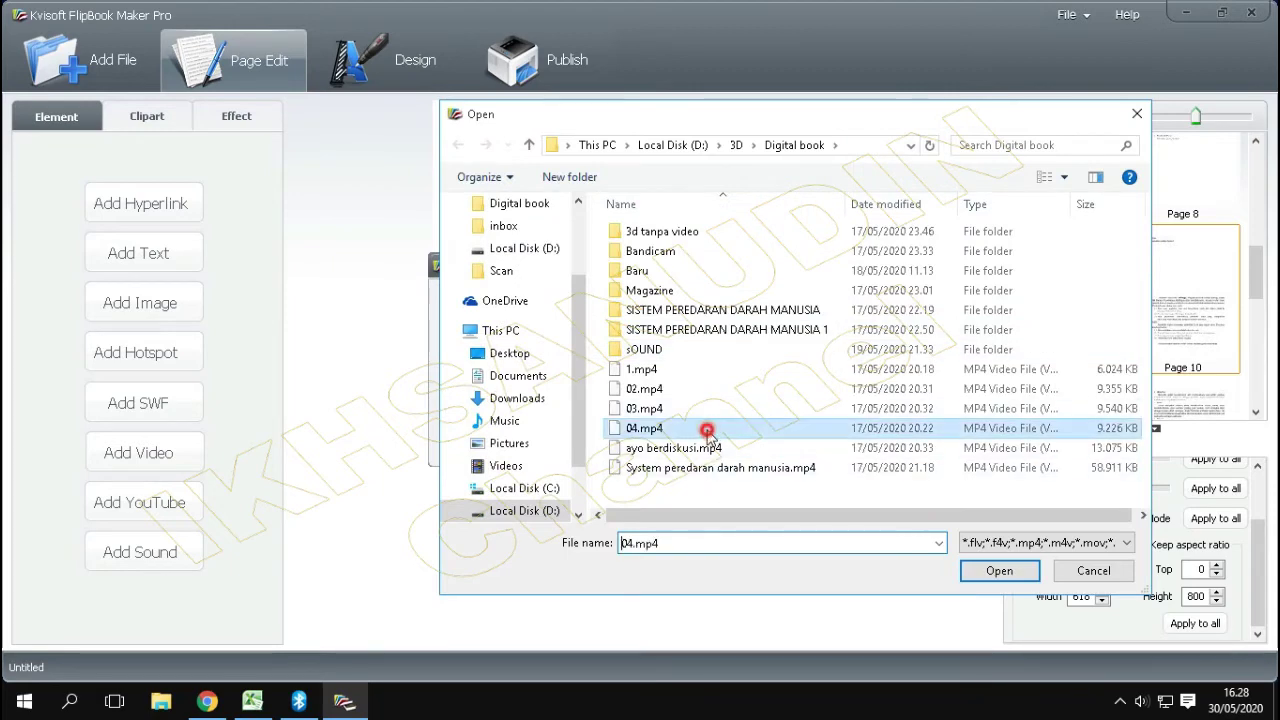
{"action": "left_click", "coordinate": [980, 570]}
{"action": "left_click", "coordinate": [466, 392]}
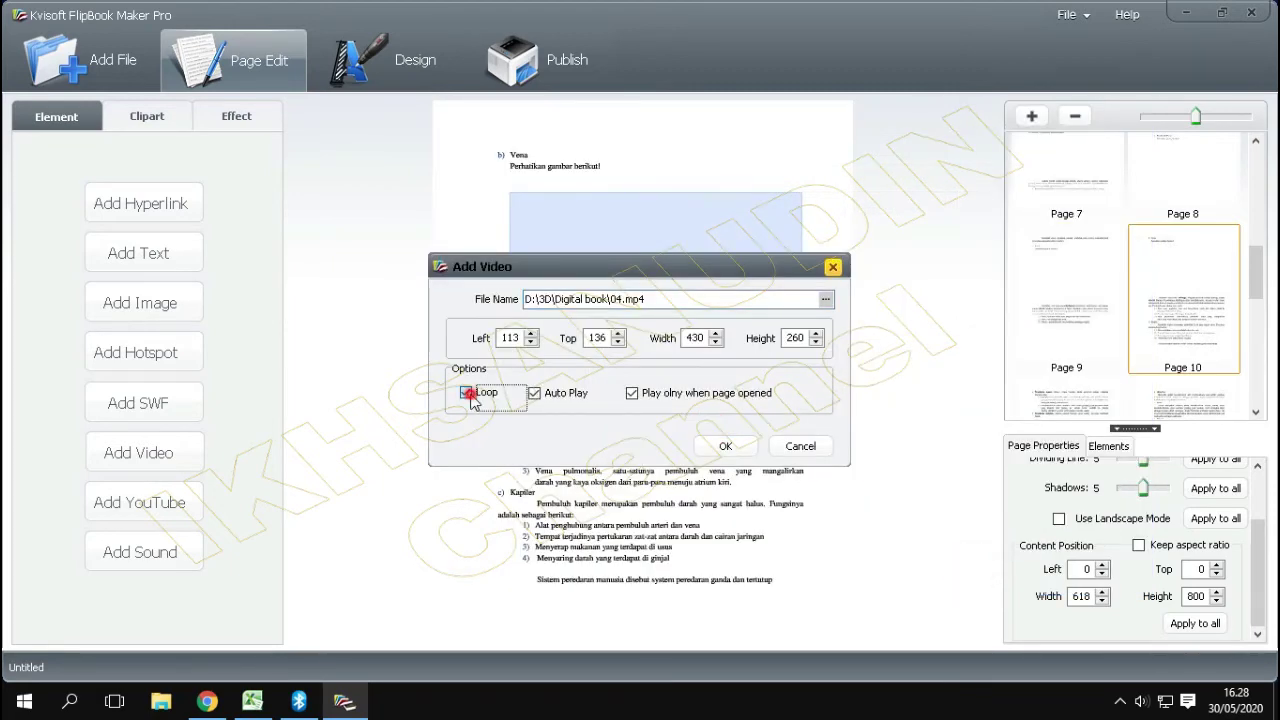
{"action": "left_click", "coordinate": [731, 446]}
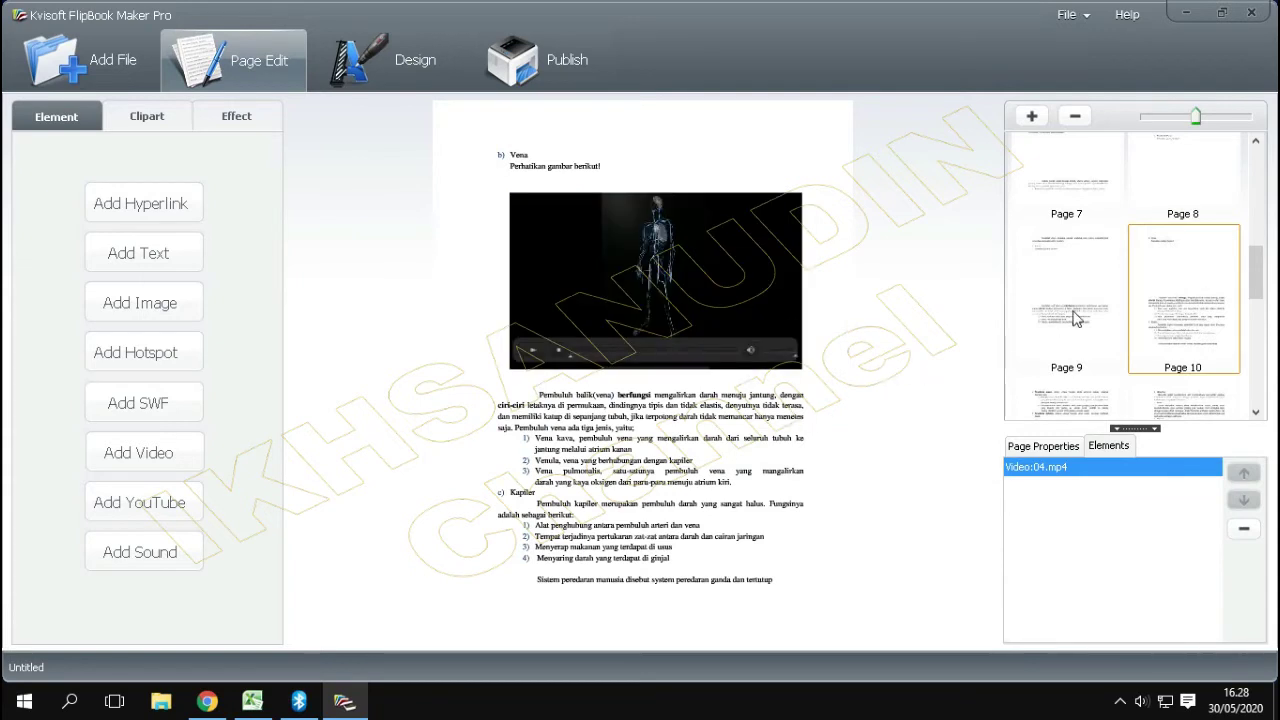
Edit the existing video on page 9 to turn off its Loop option.
{"action": "left_click", "coordinate": [1076, 338]}
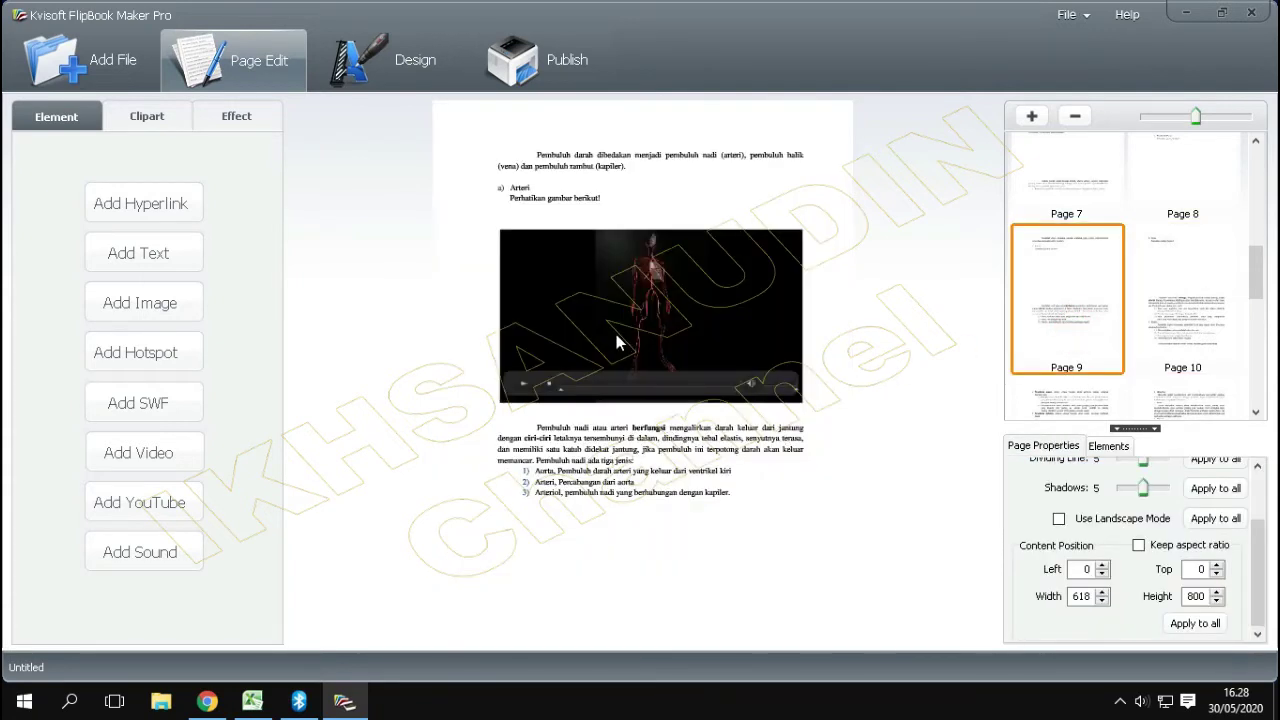
{"action": "left_click", "coordinate": [616, 334]}
{"action": "right_click", "coordinate": [616, 334]}
{"action": "left_click", "coordinate": [645, 343]}
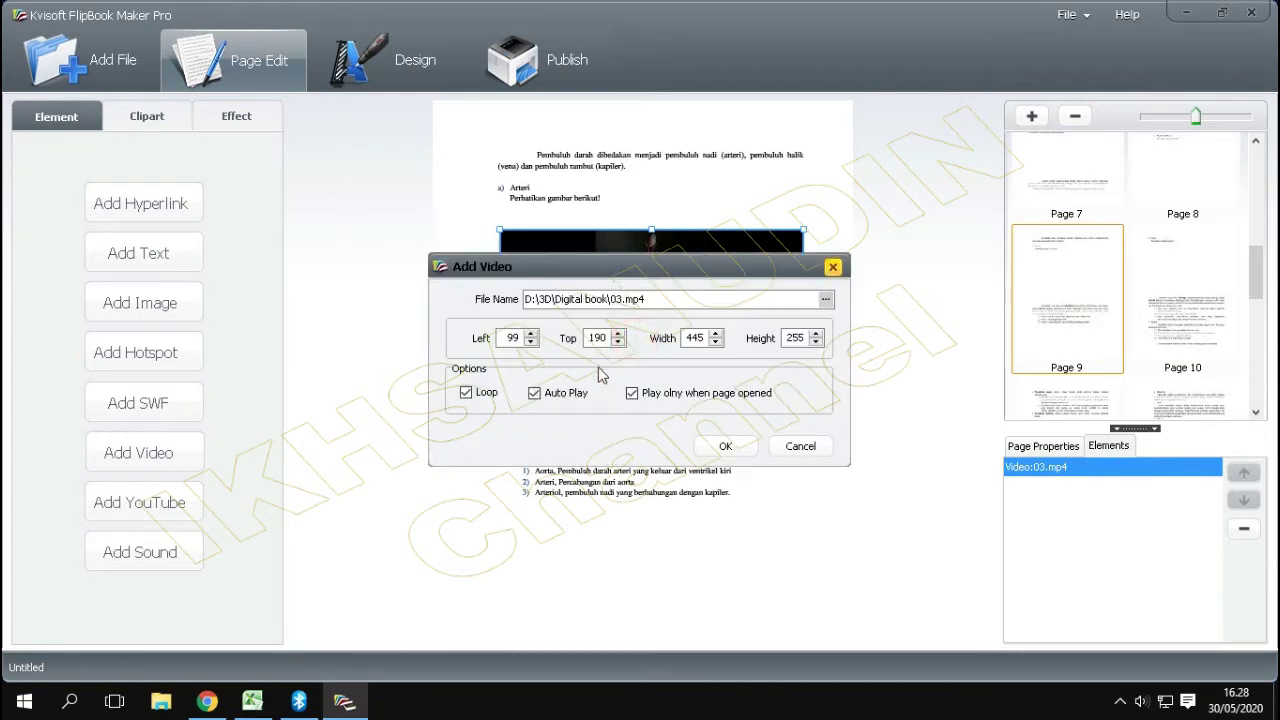
{"action": "left_click", "coordinate": [467, 393]}
{"action": "left_click", "coordinate": [743, 447]}
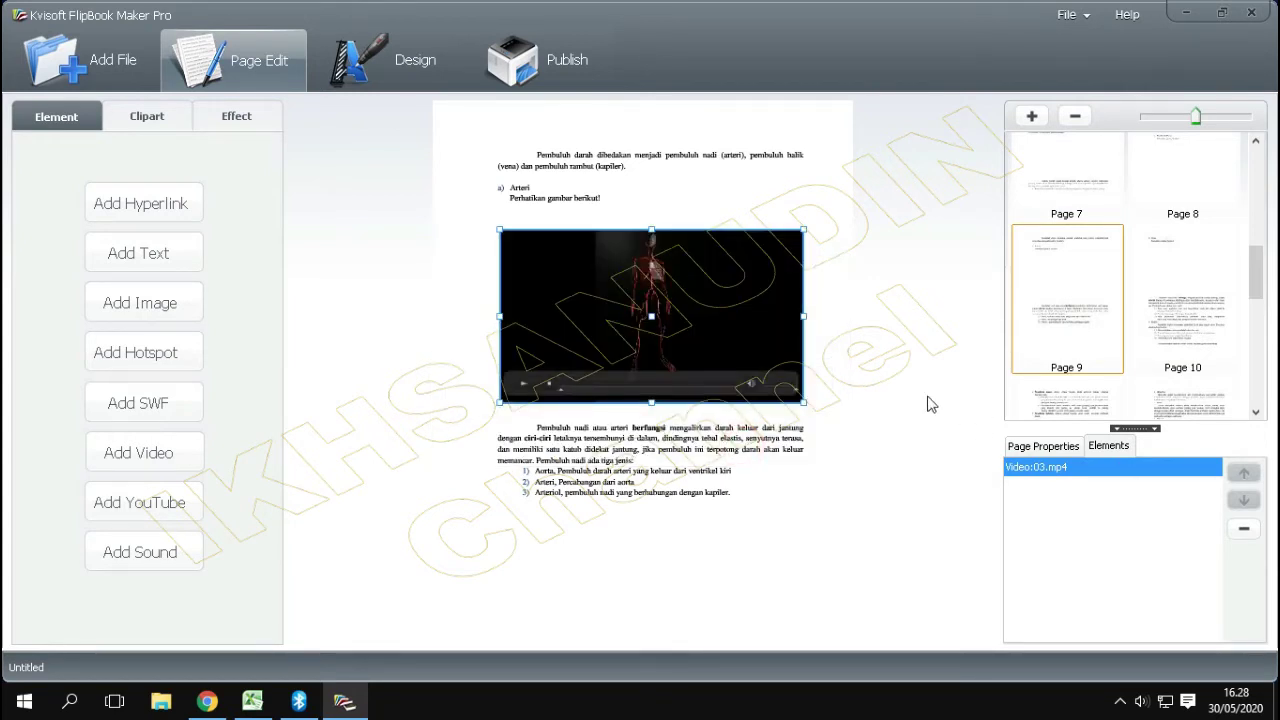
{"action": "left_click", "coordinate": [703, 458]}
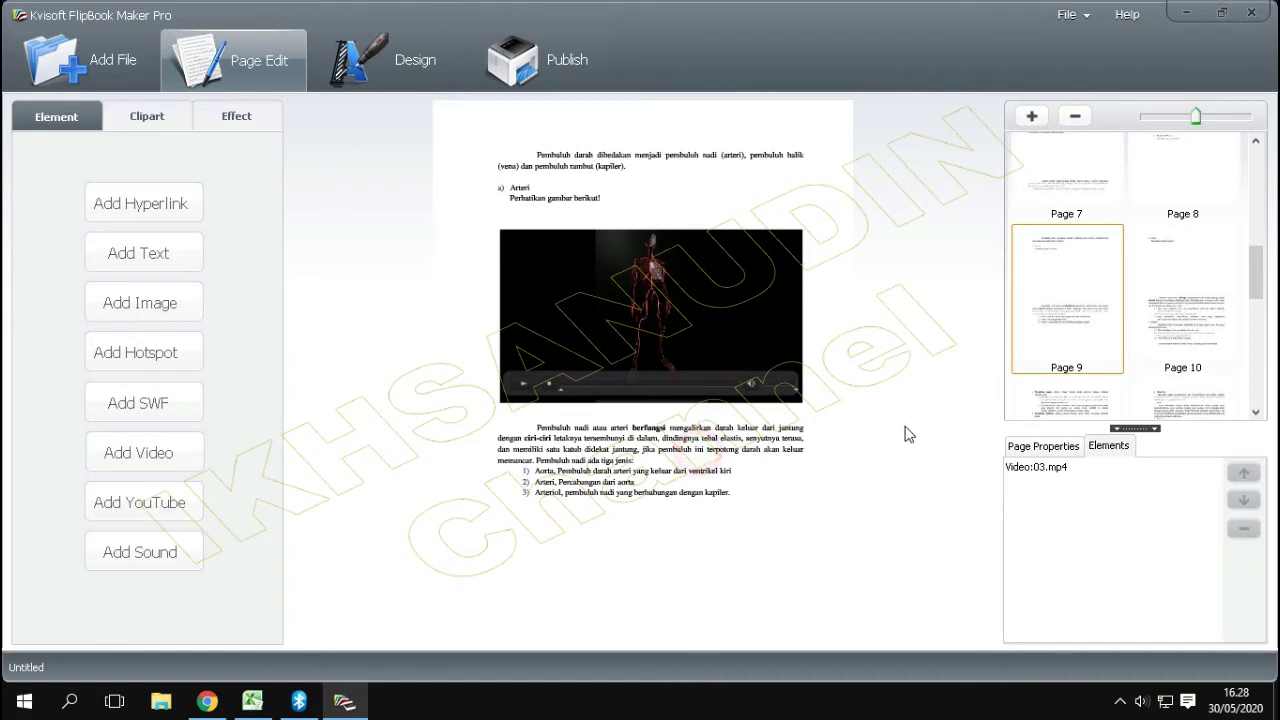
On page 13, draw a video frame about 454 wide and 262 high in the blue area below the Ayo Berdiskusi paragraph.
{"action": "left_click", "coordinate": [1173, 365]}
{"action": "scroll", "coordinate": [1180, 390], "scroll_direction": "down", "scroll_amount": 3}
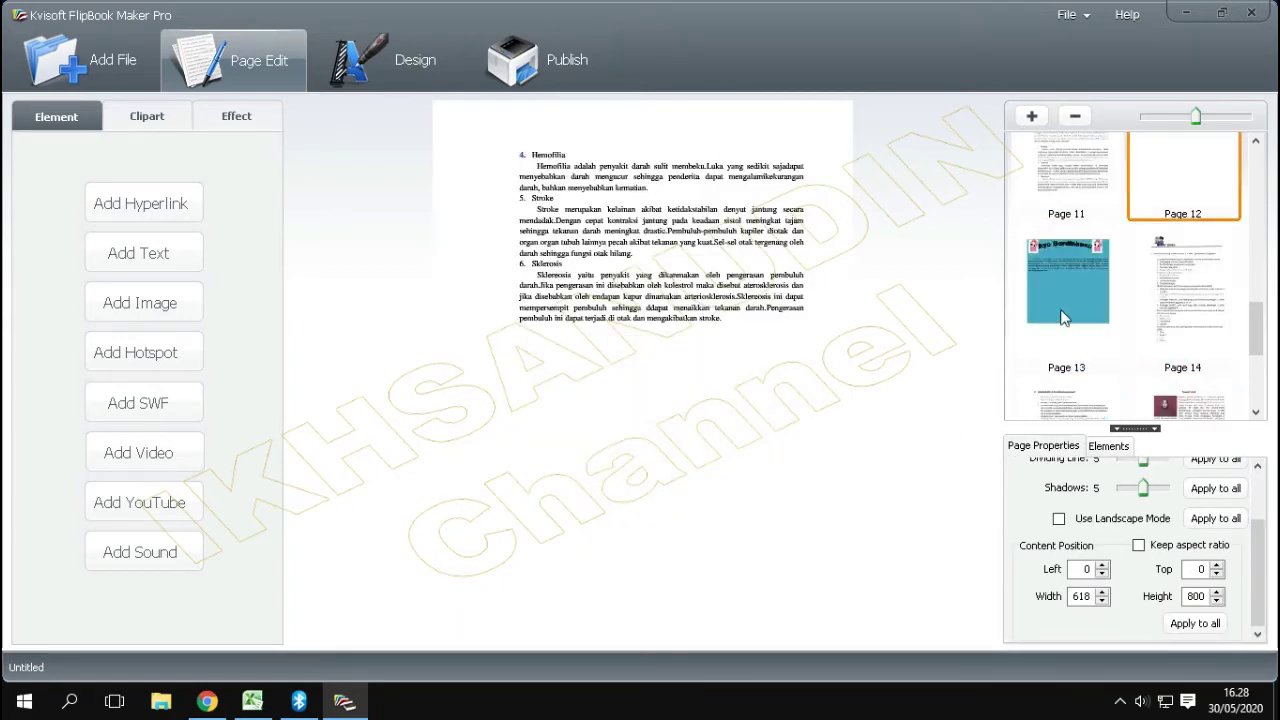
{"action": "scroll", "coordinate": [1128, 302], "scroll_direction": "up", "scroll_amount": 2}
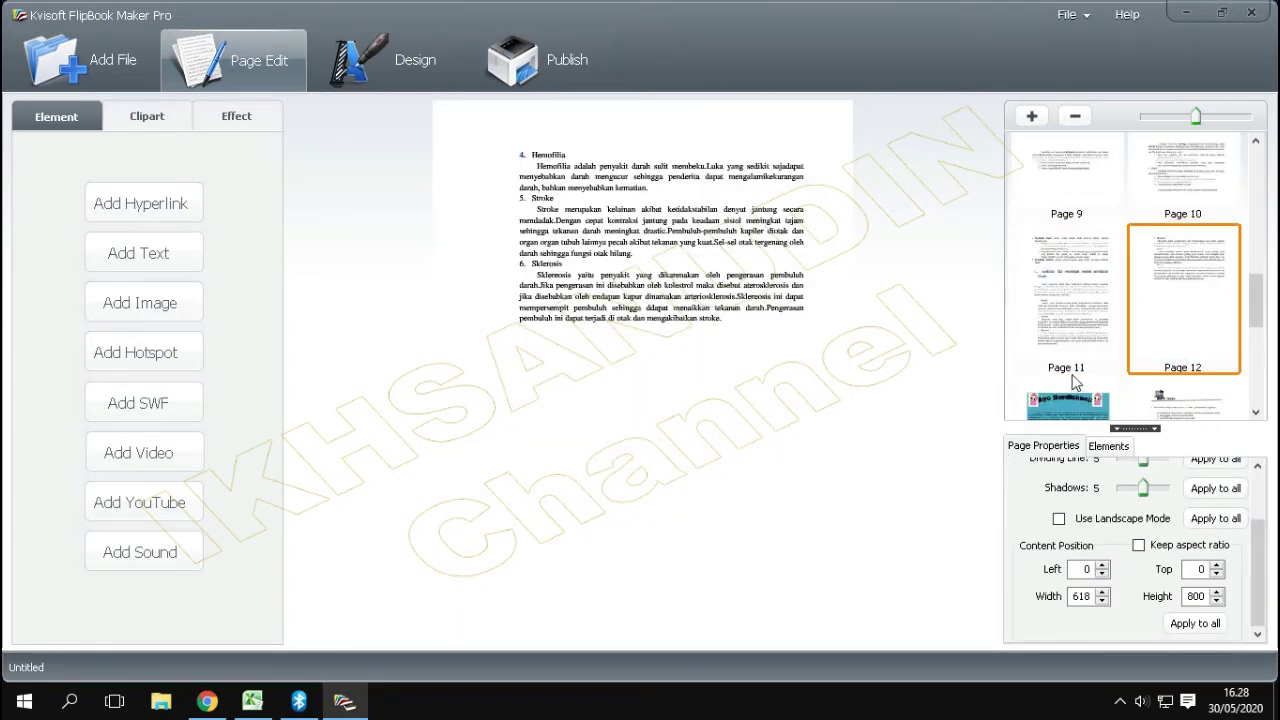
{"action": "left_click", "coordinate": [1065, 408]}
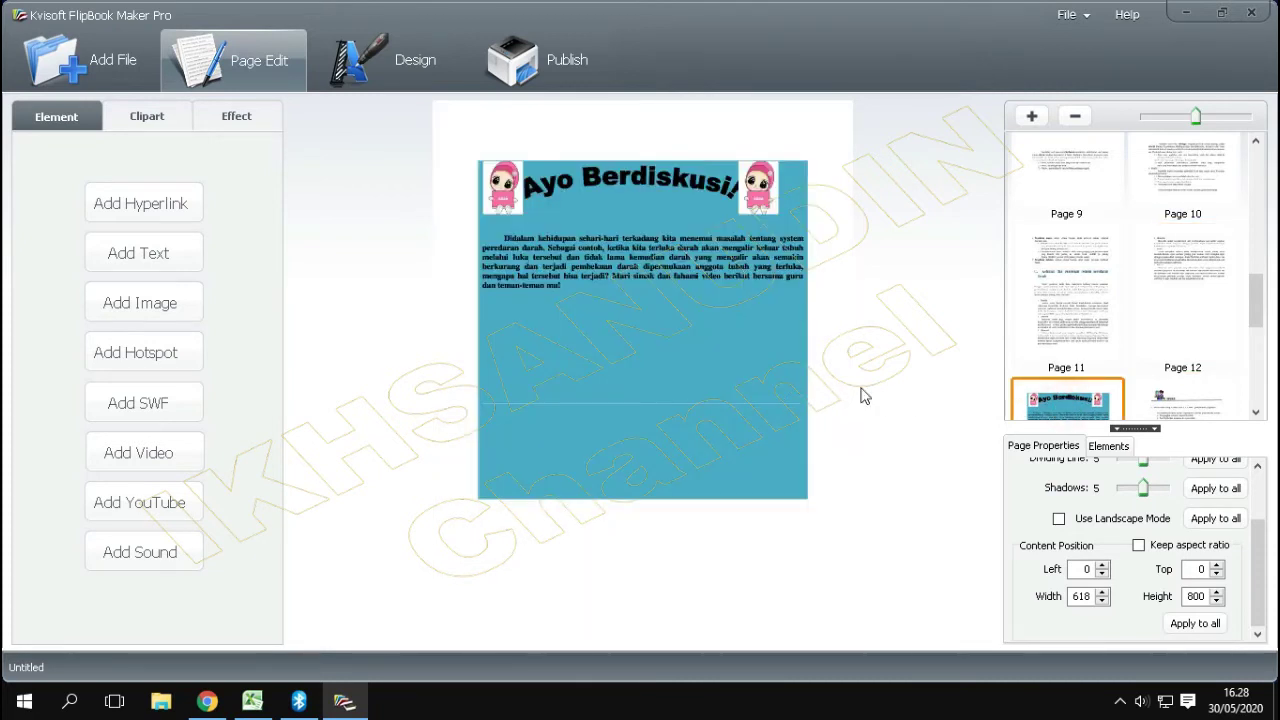
{"action": "scroll", "coordinate": [1052, 390], "scroll_direction": "down", "scroll_amount": 2}
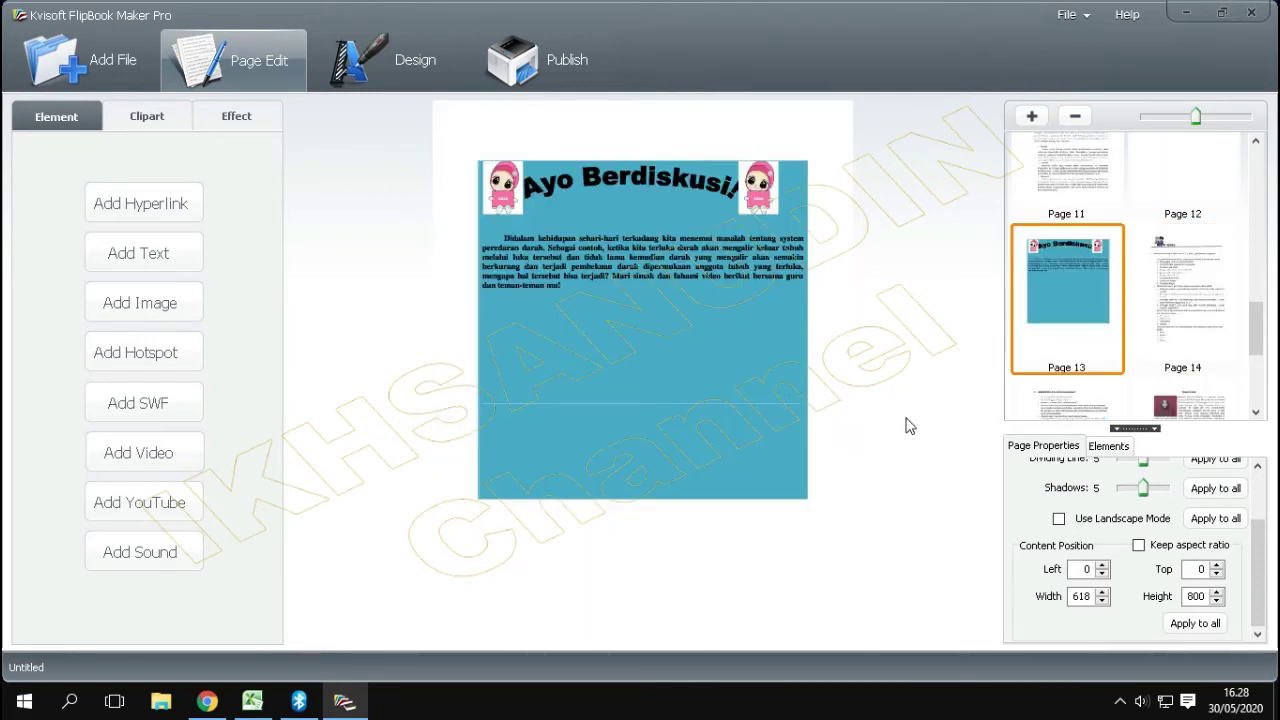
{"action": "left_click", "coordinate": [183, 460]}
{"action": "left_click_drag", "start_coordinate": [490, 316], "coordinate": [561, 405]}
{"action": "left_click_drag", "start_coordinate": [647, 433], "coordinate": [800, 490]}
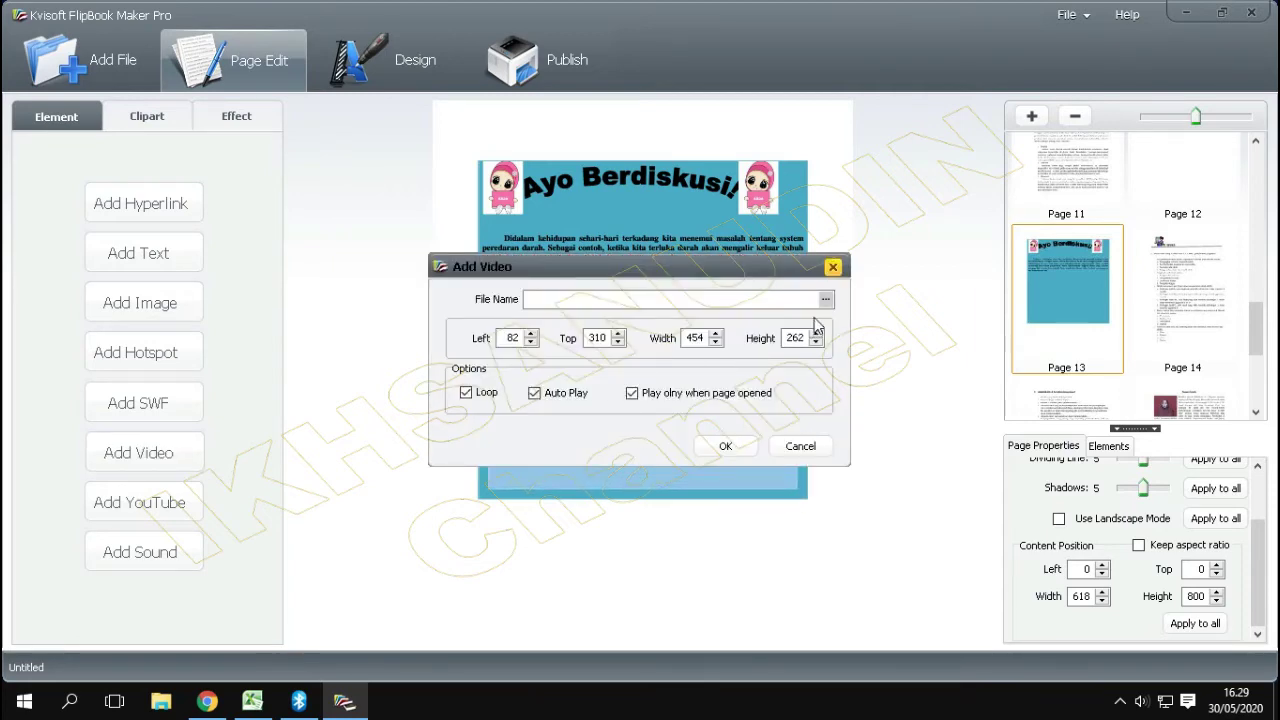
Insert "ayo berdiskusi.mp4" from D:\3D\Digital book into the page 13 video frame with its Auto Play option turned off.
{"action": "left_click", "coordinate": [824, 299]}
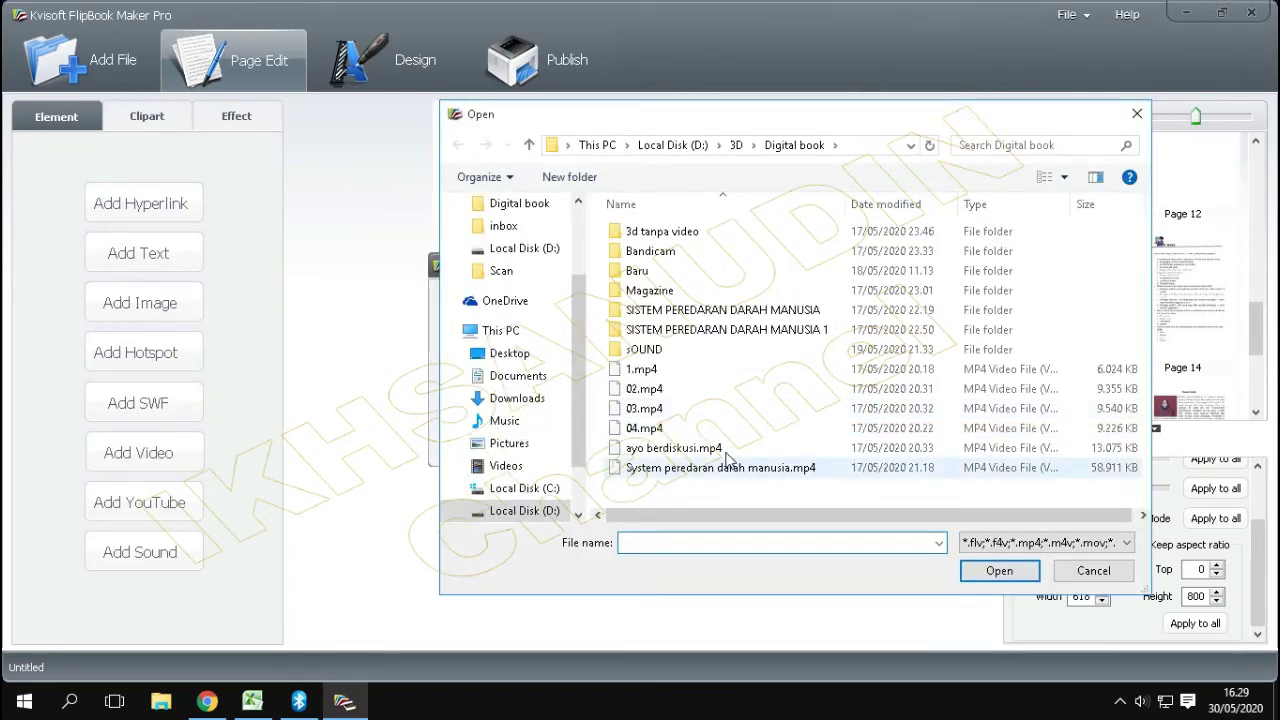
{"action": "left_click", "coordinate": [690, 448]}
{"action": "left_click", "coordinate": [1000, 571]}
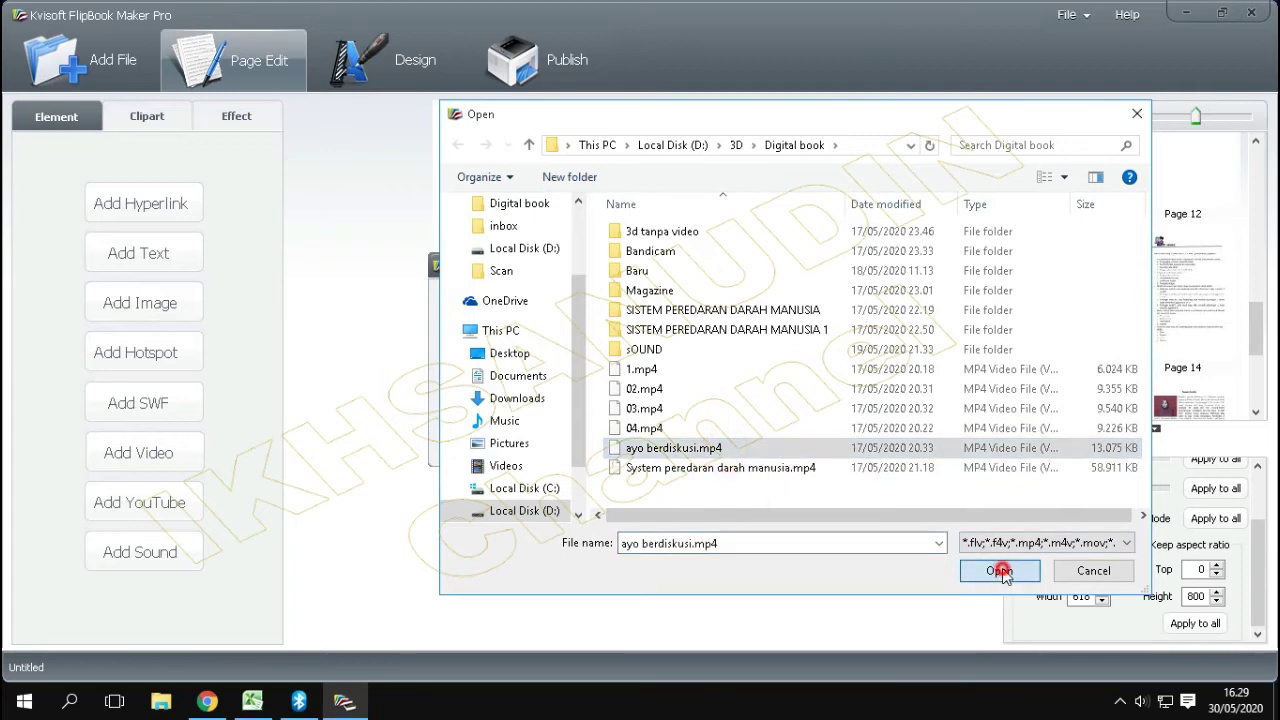
{"action": "left_click", "coordinate": [558, 394]}
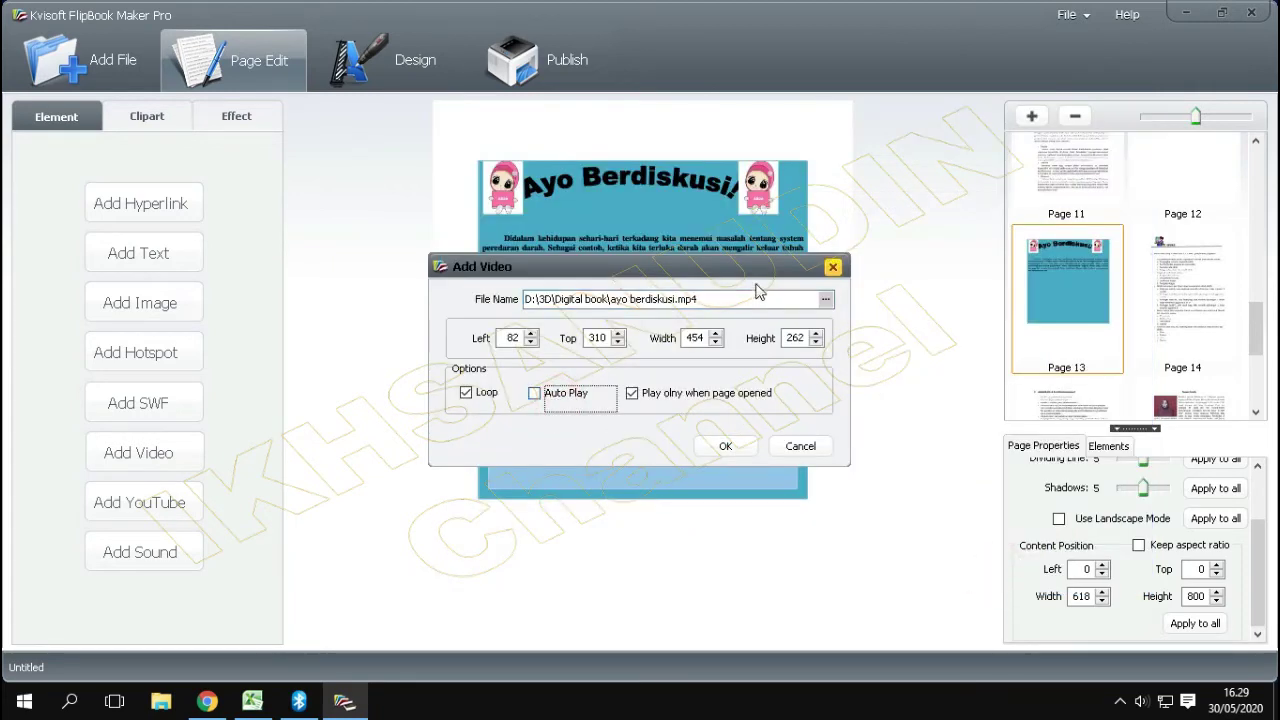
{"action": "left_click_drag", "start_coordinate": [747, 257], "coordinate": [763, 242]}
{"action": "left_click", "coordinate": [743, 433]}
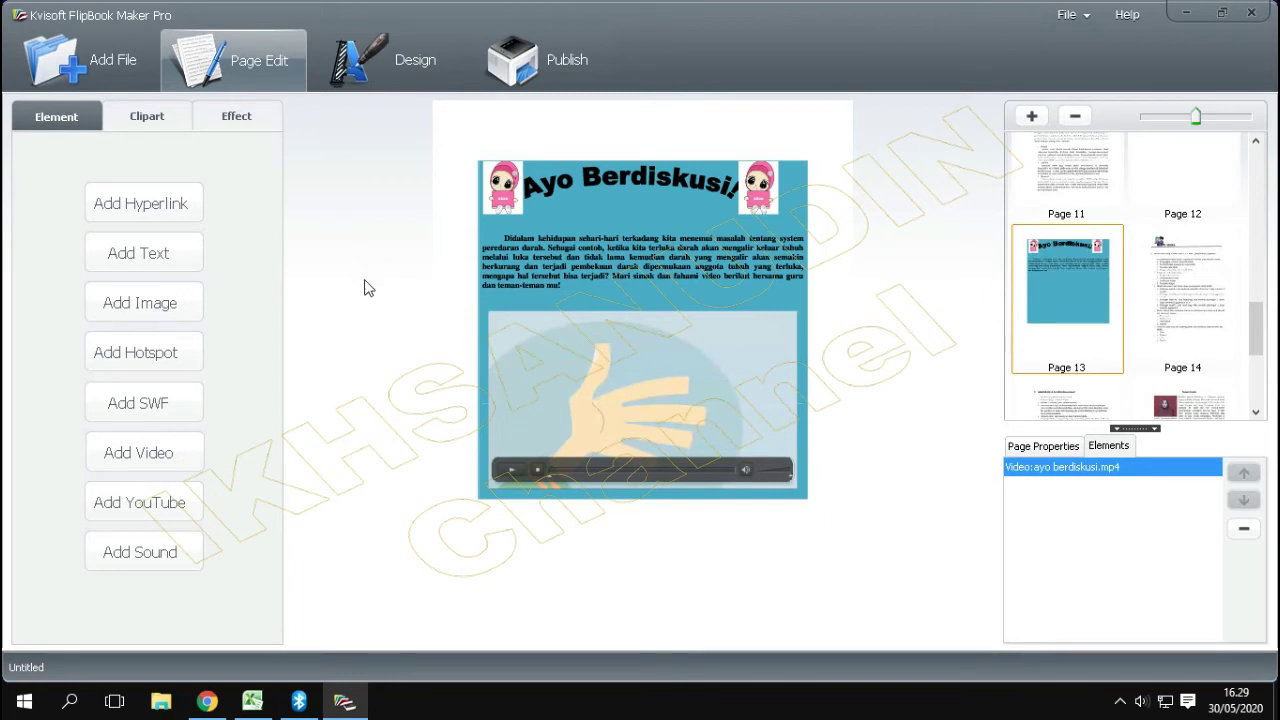
Place the Duck 4 clipart from the animals category in the blank area below the questions on page 15.
{"action": "left_click", "coordinate": [158, 118]}
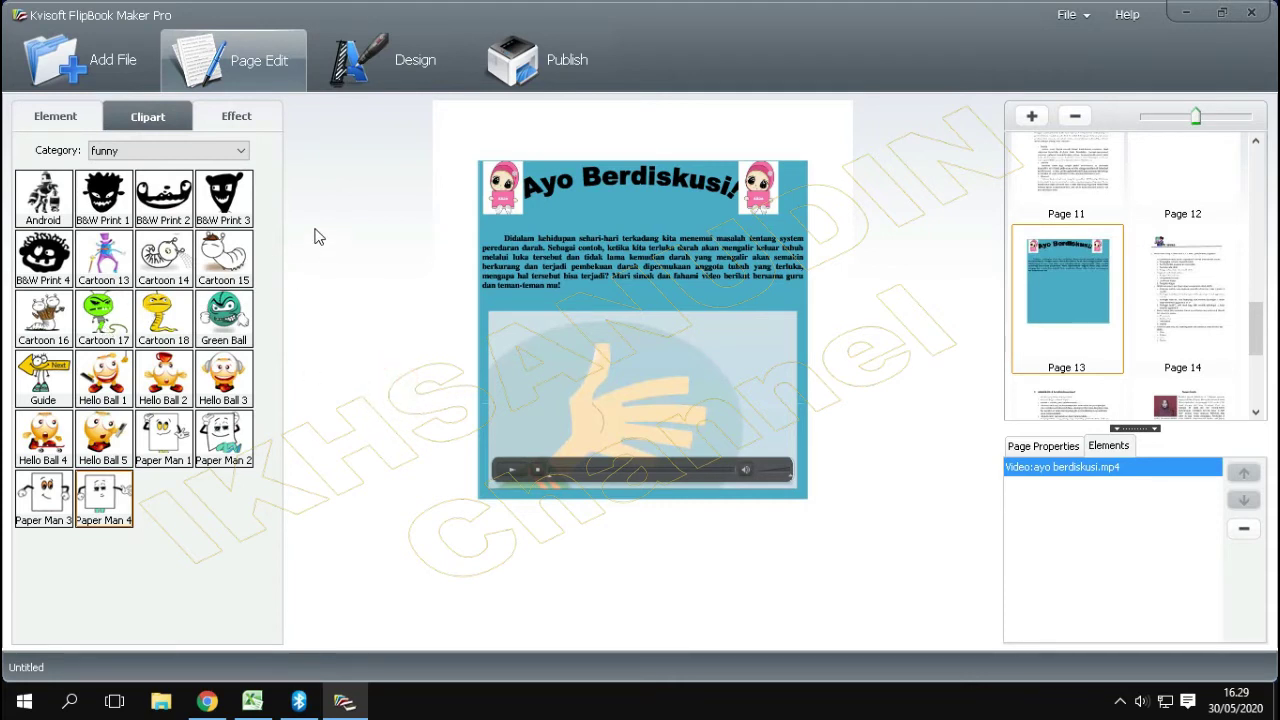
{"action": "left_click", "coordinate": [240, 151]}
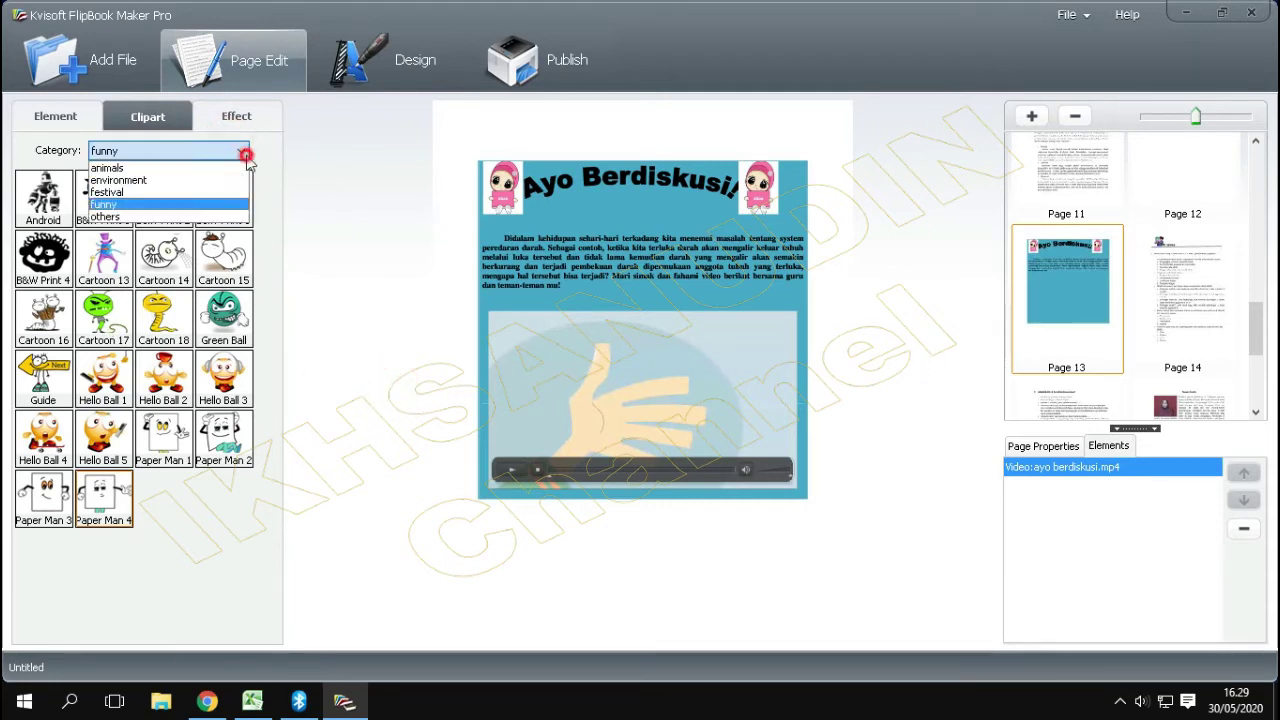
{"action": "left_click", "coordinate": [231, 167]}
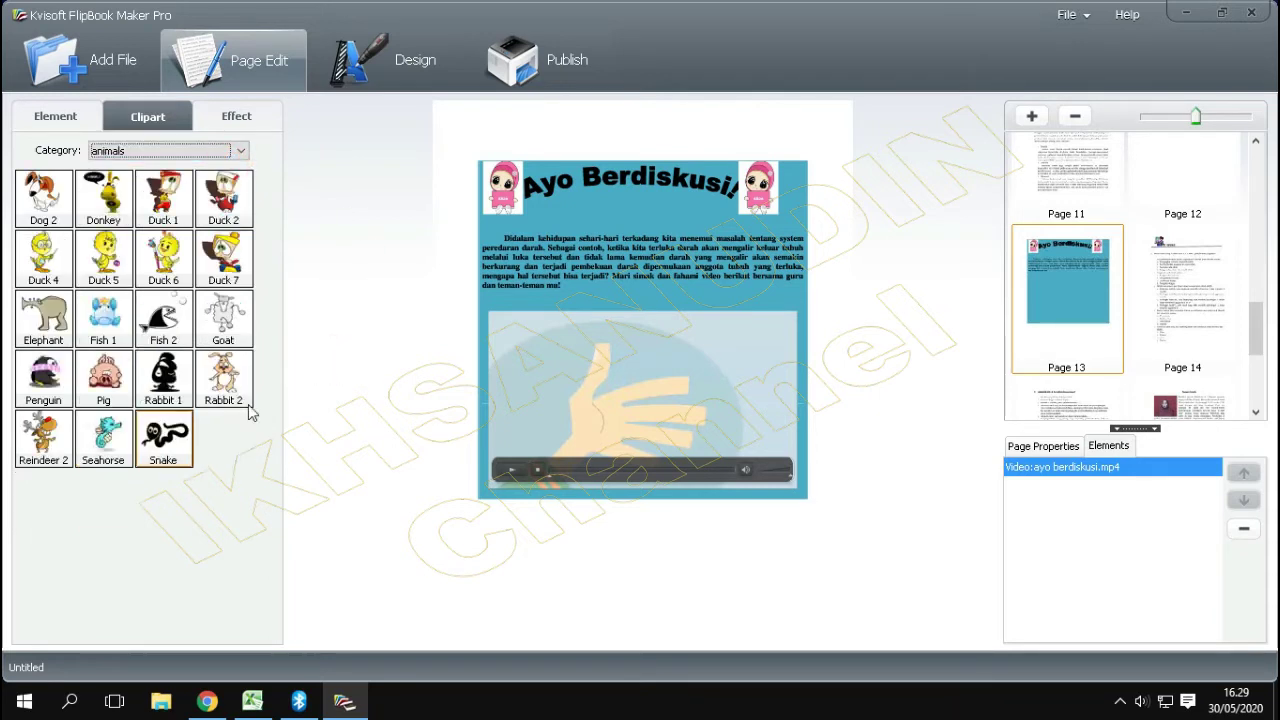
{"action": "left_click", "coordinate": [36, 256]}
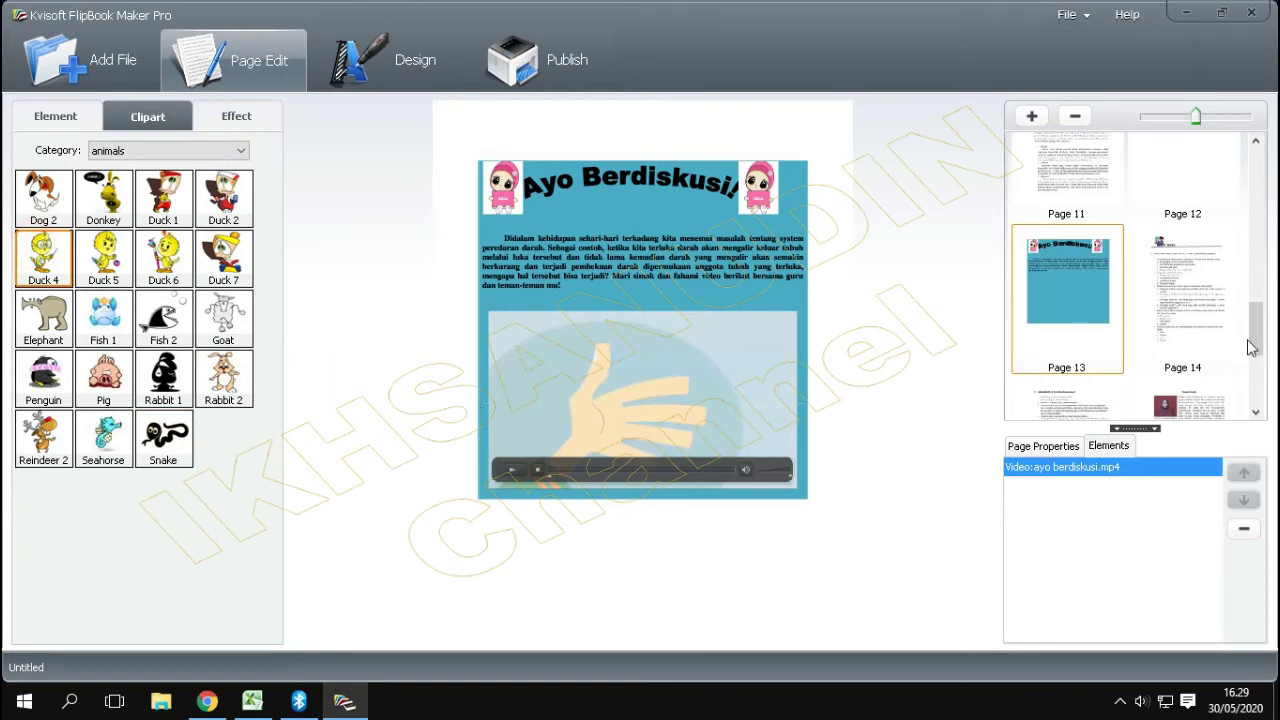
{"action": "left_click_drag", "start_coordinate": [1250, 352], "coordinate": [1262, 375]}
{"action": "left_click", "coordinate": [1084, 320]}
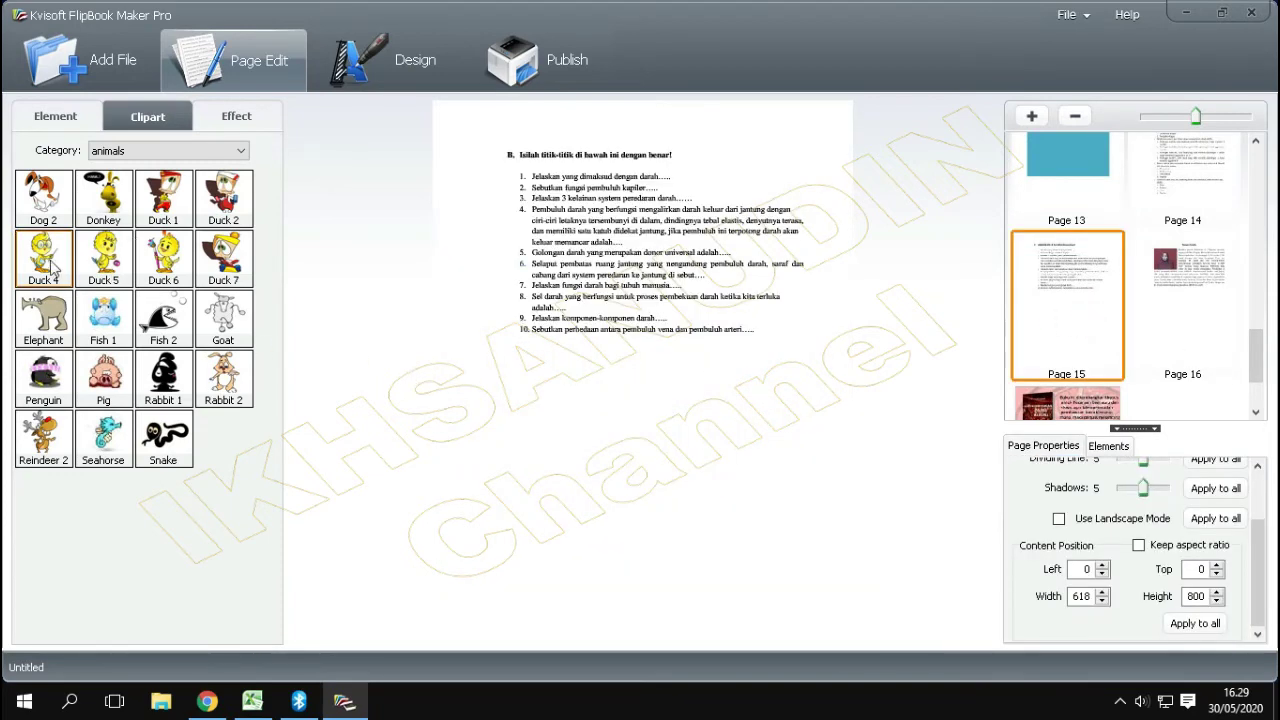
{"action": "left_click_drag", "start_coordinate": [55, 268], "coordinate": [606, 480]}
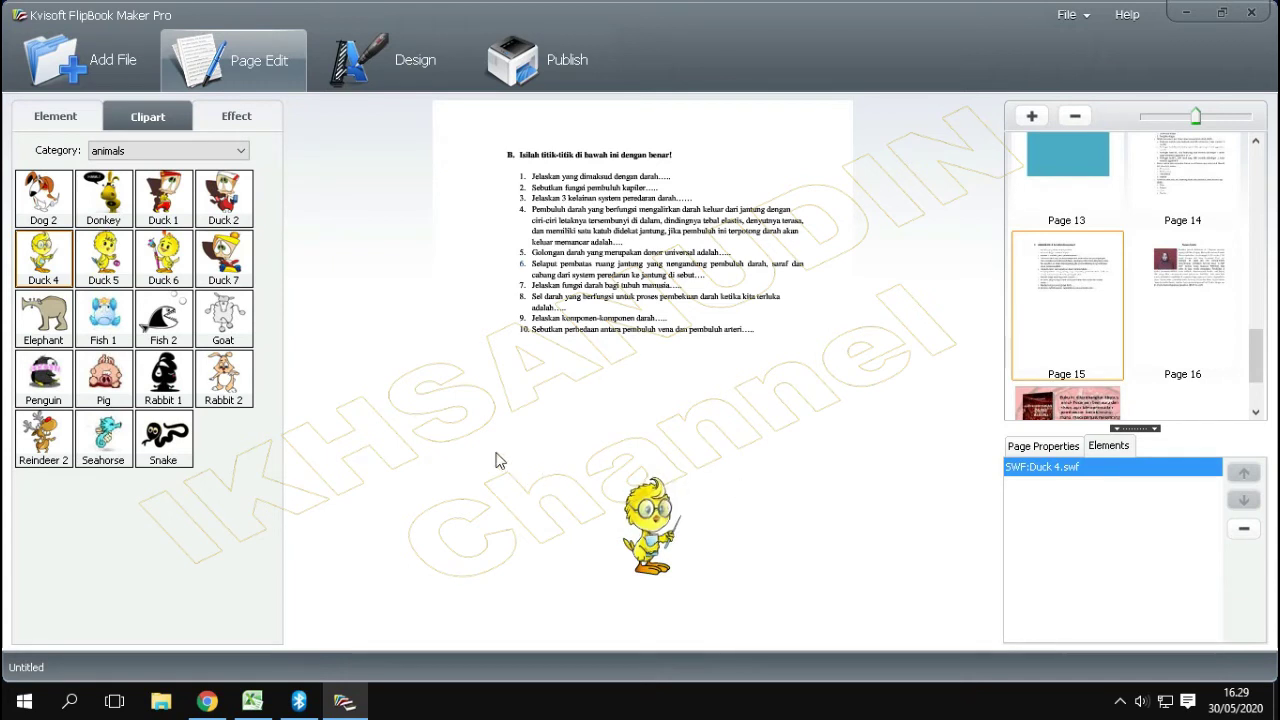
Add the bubble effect to the blank area below the questions on page 15.
{"action": "left_click", "coordinate": [240, 118]}
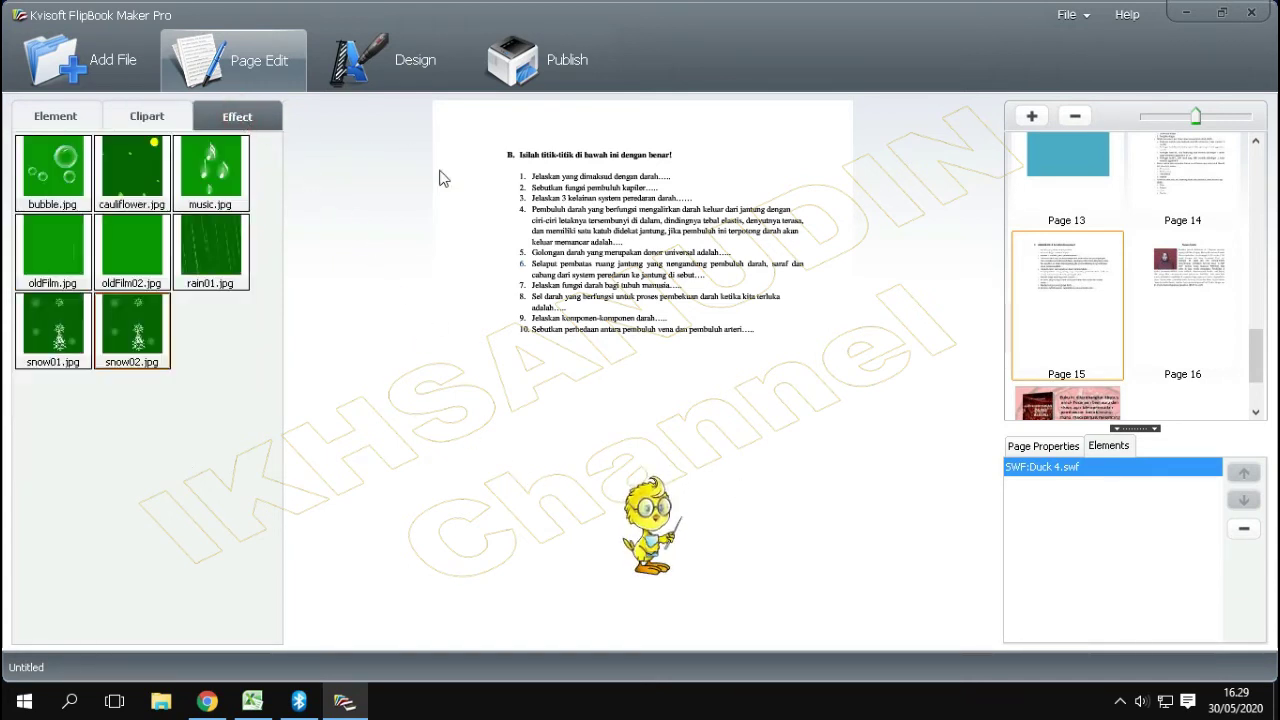
{"action": "left_click", "coordinate": [48, 178]}
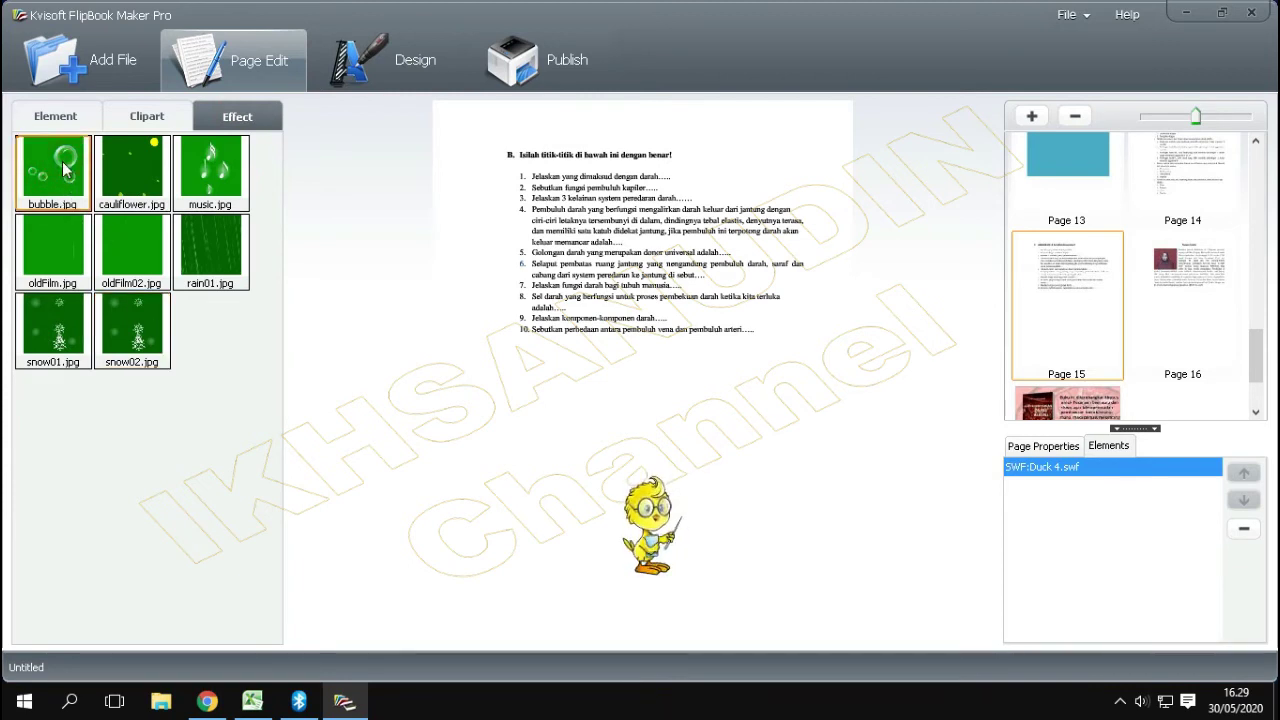
{"action": "left_click_drag", "start_coordinate": [161, 237], "coordinate": [536, 465]}
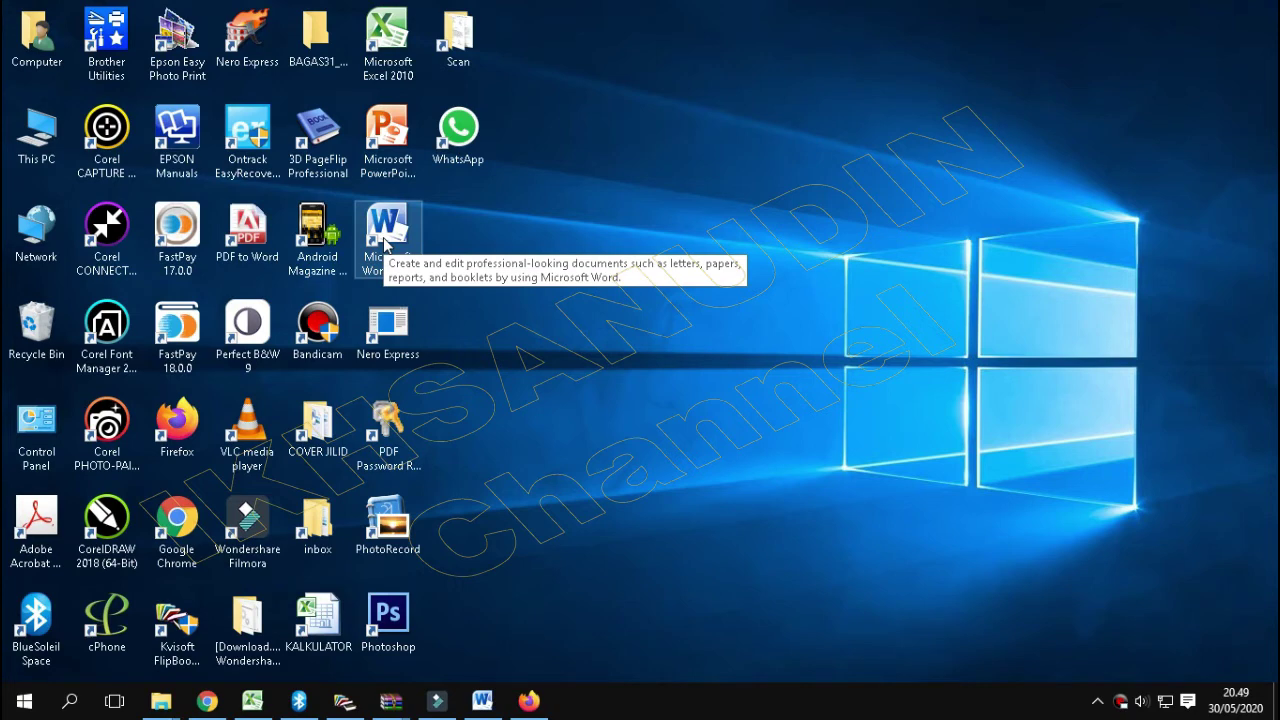
In Kvisoft FlipBook Maker Pro, draw a hyperlink frame about 381 wide and 38 high below the author text on page 17, with link text "KUNJUNGI CHANNEL SAYA".
{"action": "left_click", "coordinate": [529, 702]}
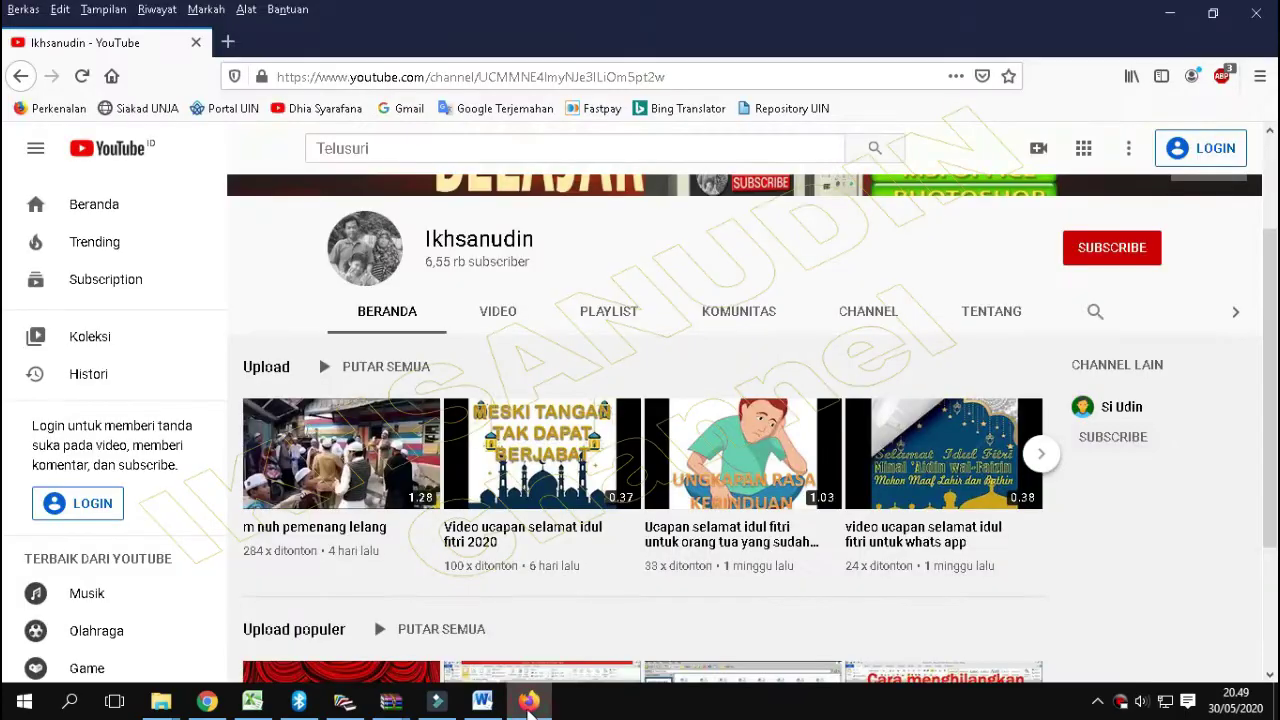
{"action": "left_click", "coordinate": [343, 703]}
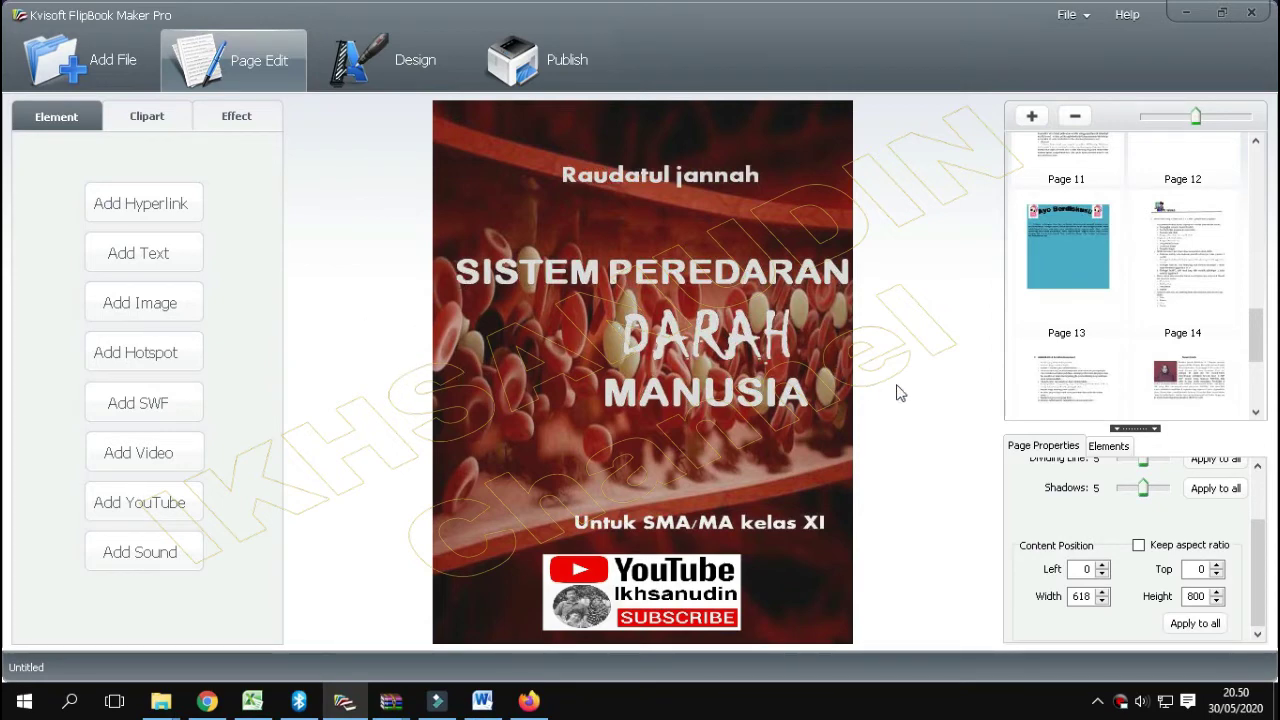
{"action": "left_click_drag", "start_coordinate": [1256, 335], "coordinate": [1256, 380]}
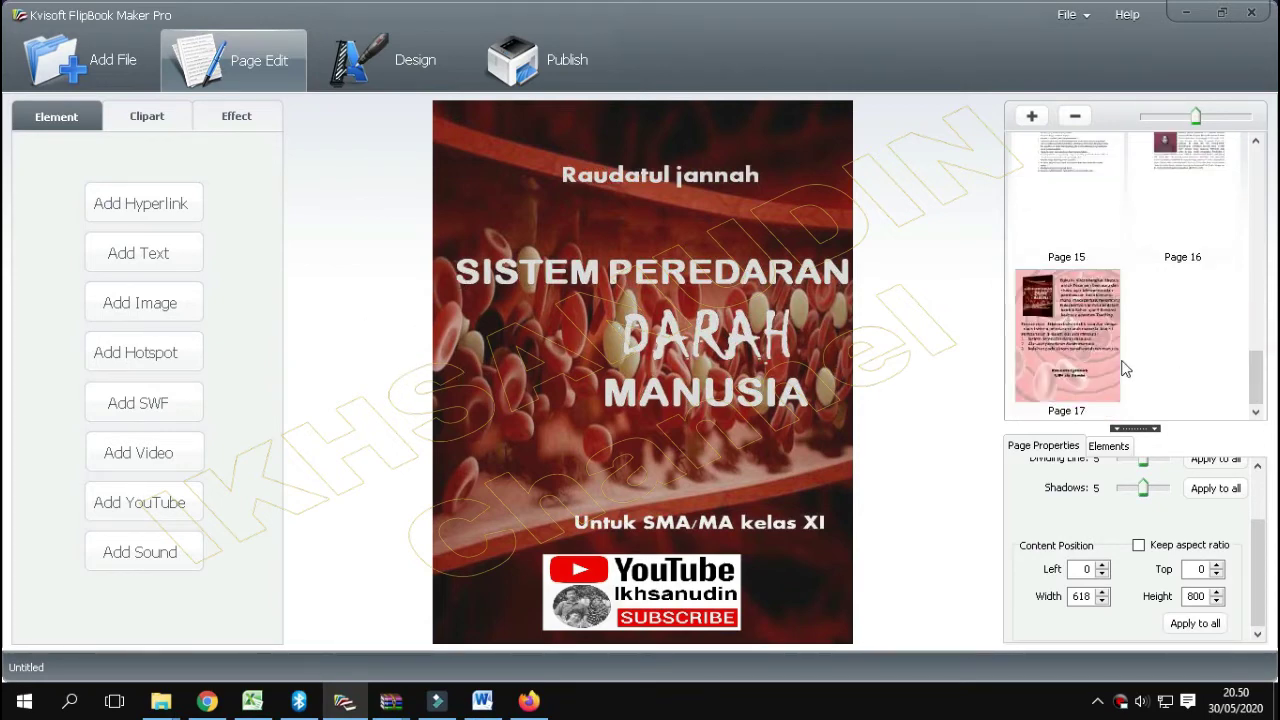
{"action": "left_click", "coordinate": [1090, 352]}
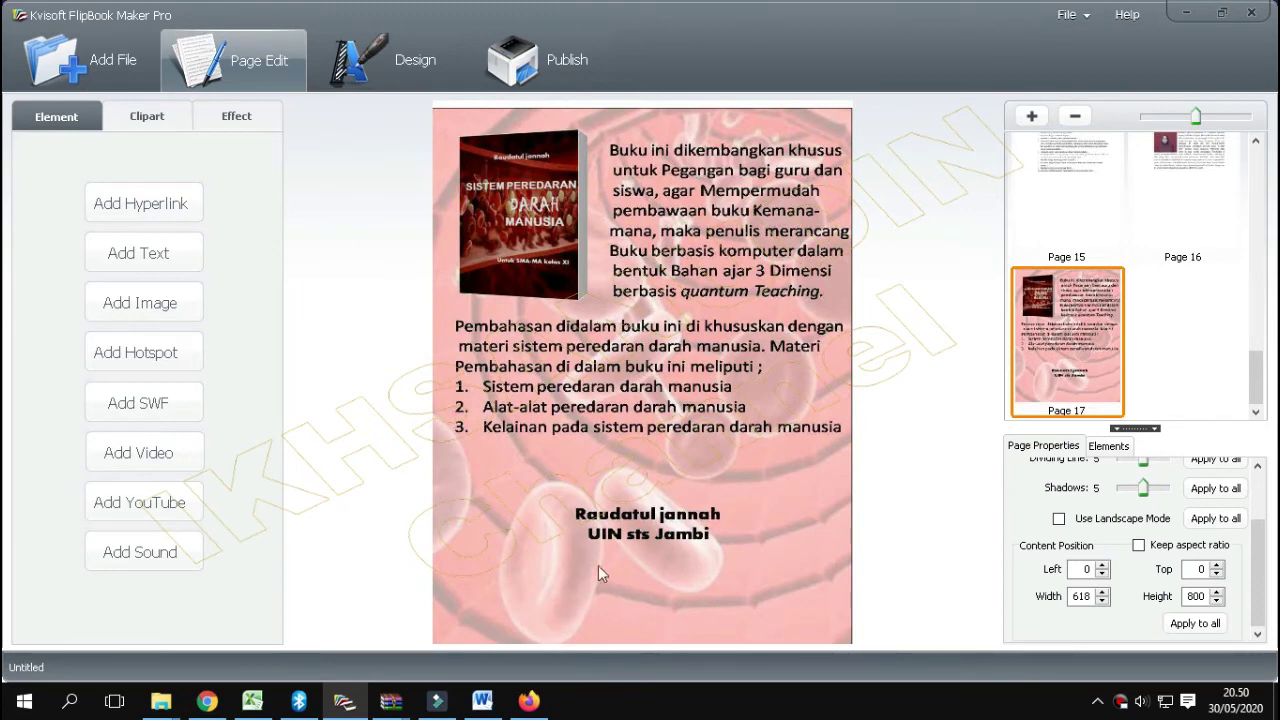
{"action": "left_click", "coordinate": [120, 207]}
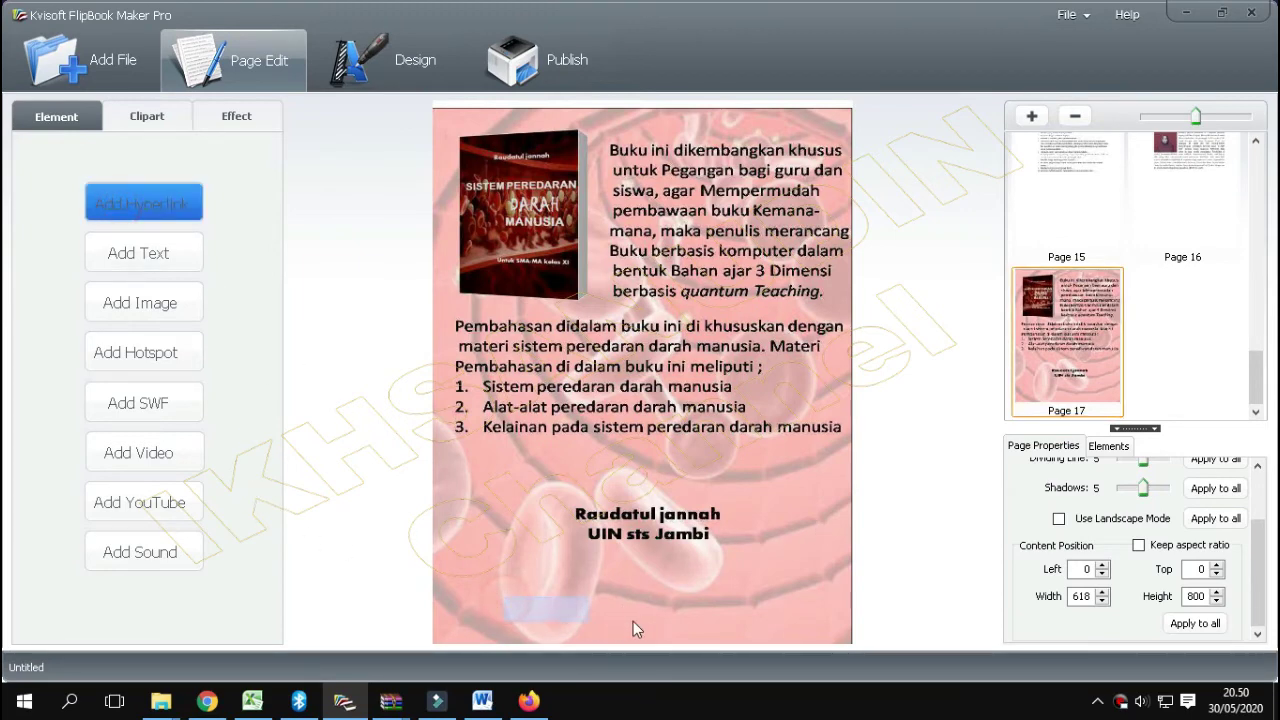
{"action": "left_click_drag", "start_coordinate": [503, 597], "coordinate": [764, 623]}
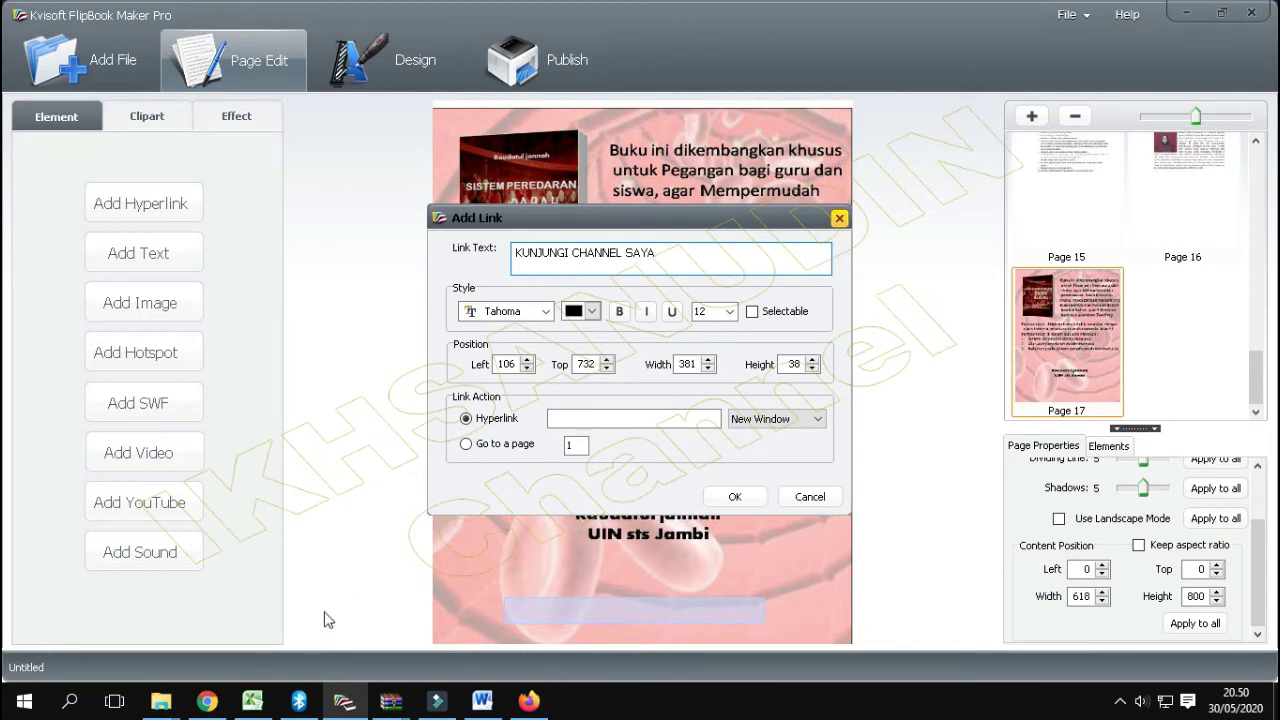
Switch to Firefox and copy the web address of the open YouTube channel page.
{"action": "left_click", "coordinate": [529, 701]}
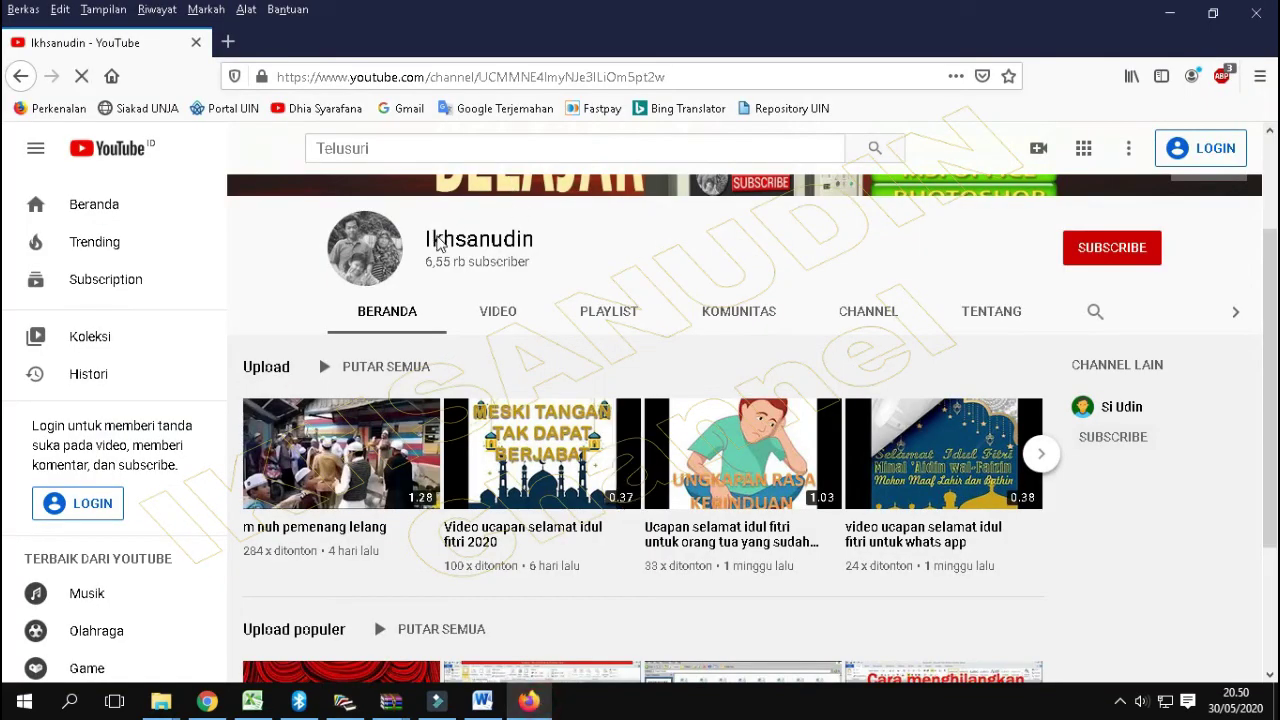
{"action": "left_click", "coordinate": [466, 76]}
{"action": "right_click", "coordinate": [462, 82]}
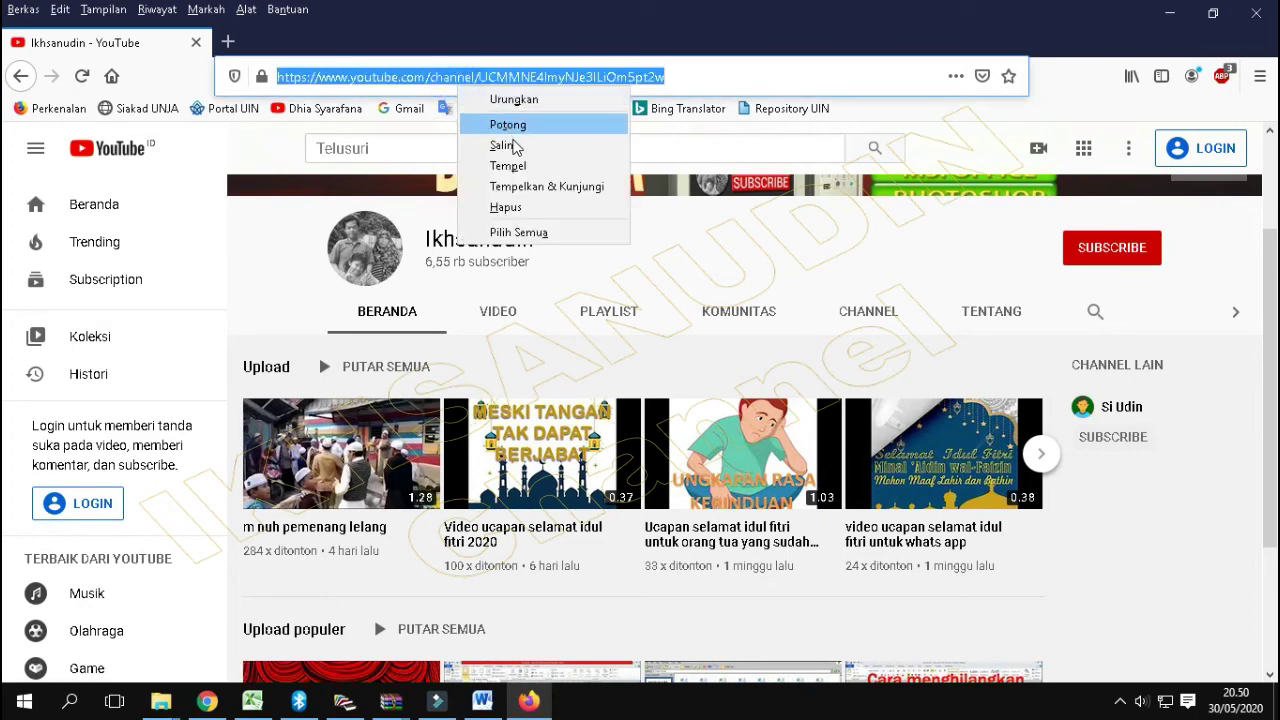
{"action": "left_click", "coordinate": [508, 146]}
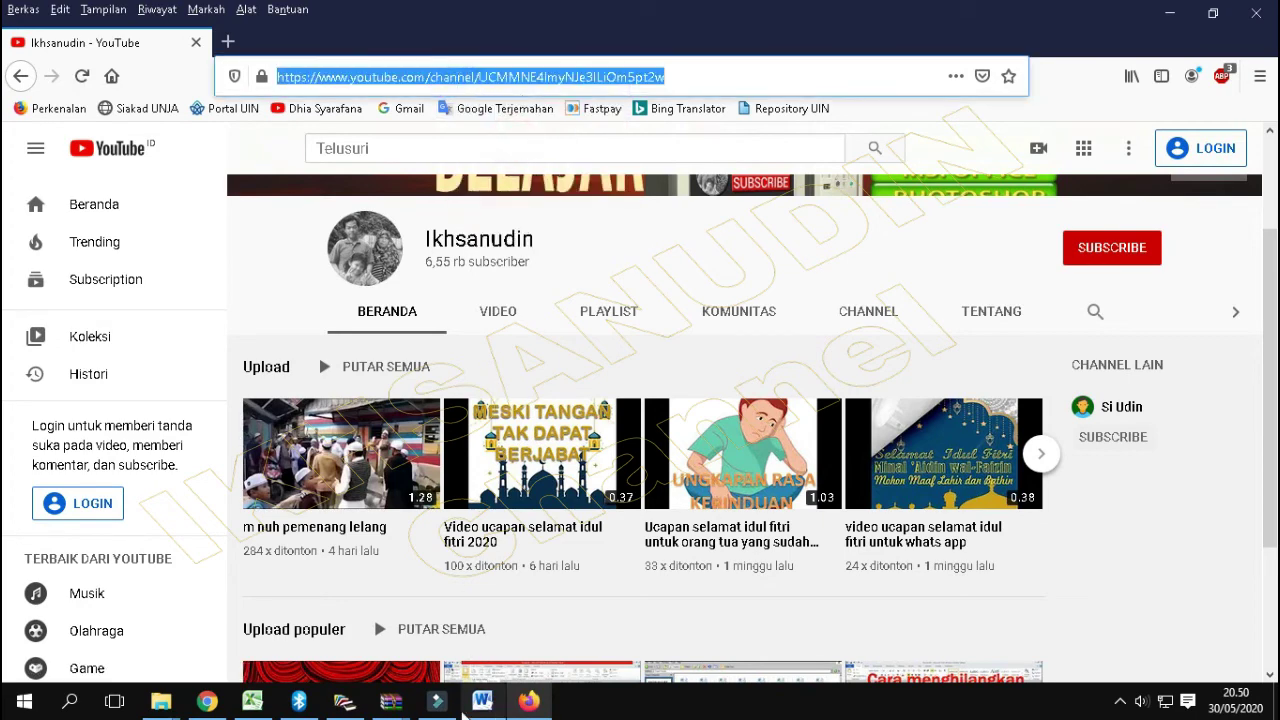
Return to Kvisoft FlipBook Maker Pro and paste the copied channel address as the hyperlink target of the new link.
{"action": "left_click", "coordinate": [344, 701]}
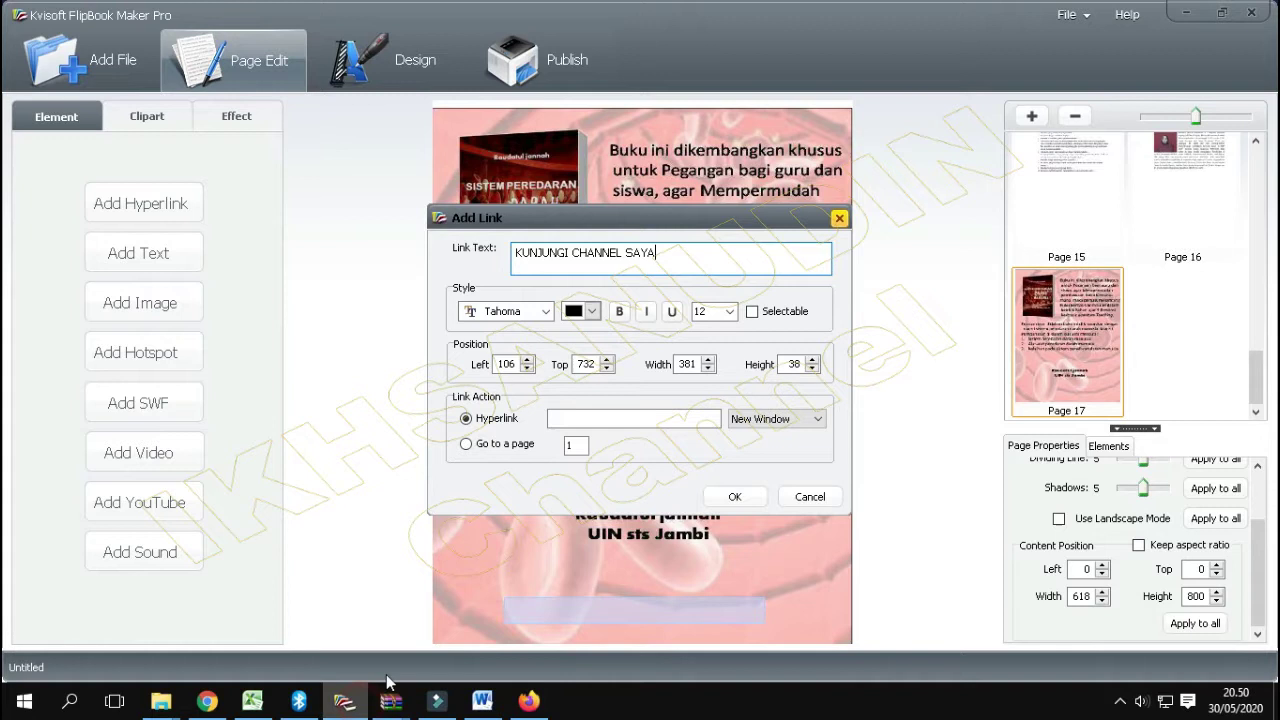
{"action": "left_click", "coordinate": [630, 416]}
{"action": "right_click", "coordinate": [627, 419]}
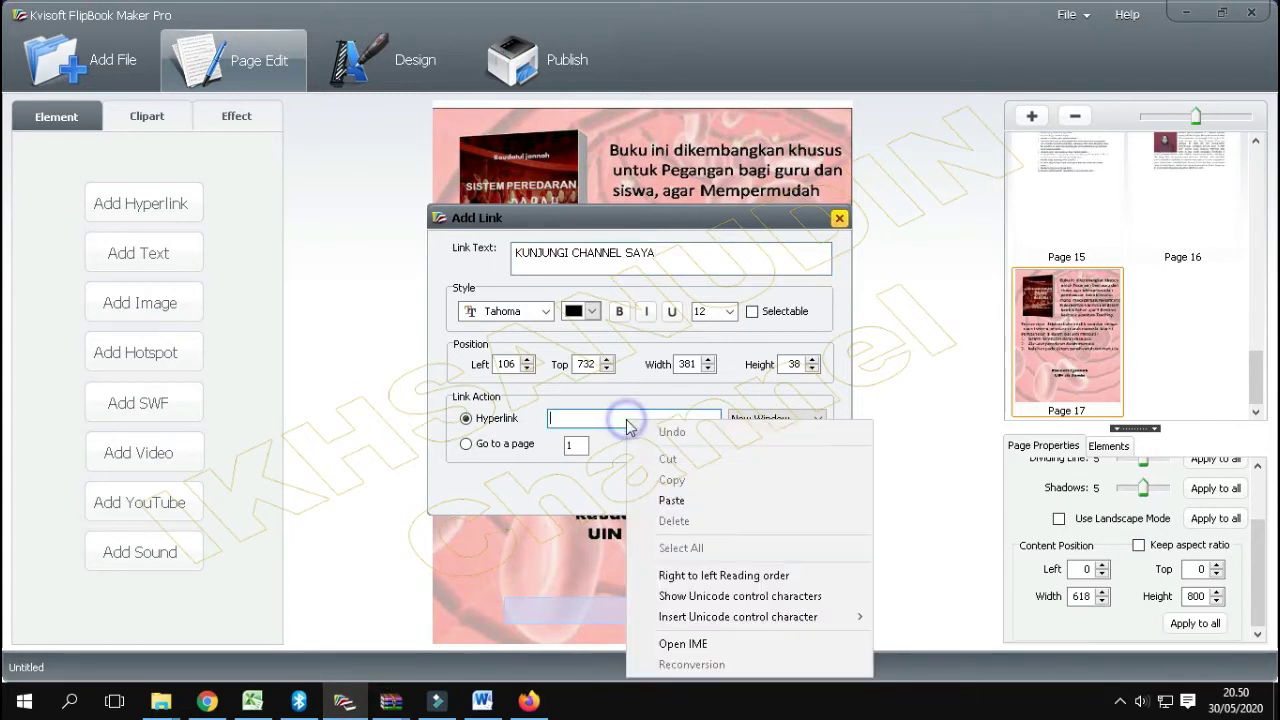
{"action": "left_click", "coordinate": [671, 501]}
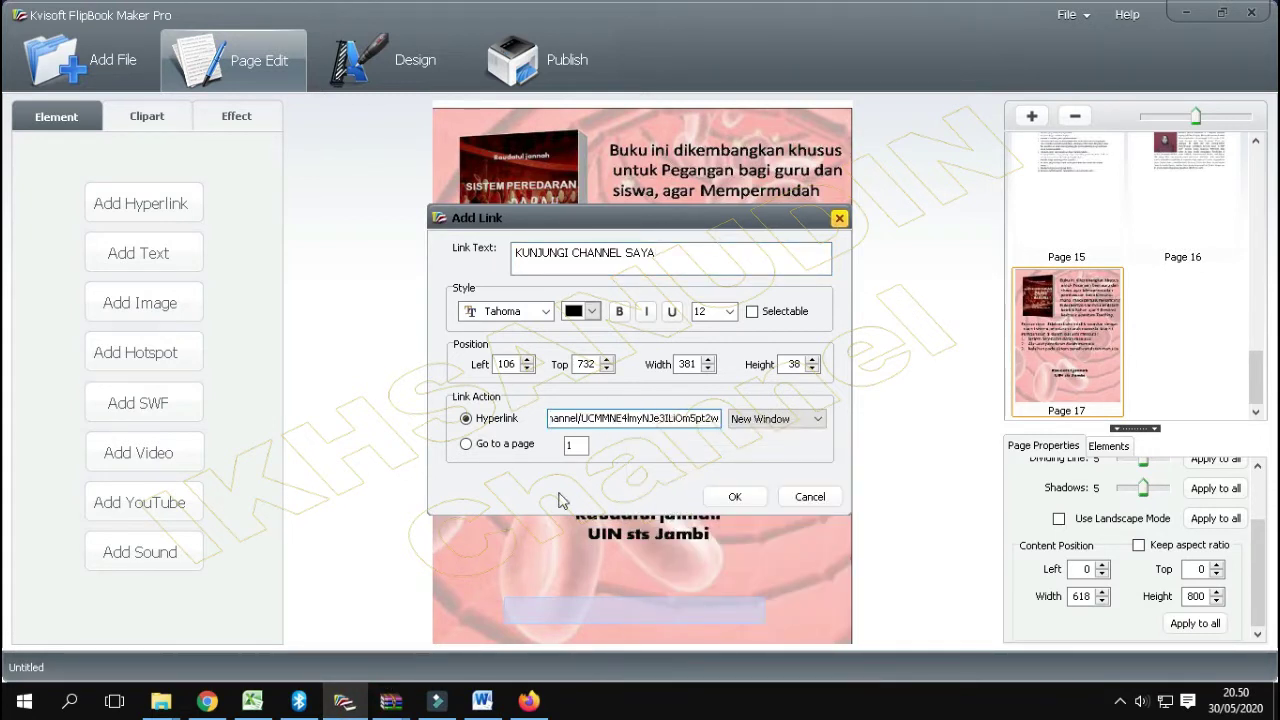
Set the link action to go to page 1, keep the New Window option, and add the link to page 17.
{"action": "left_click", "coordinate": [467, 446]}
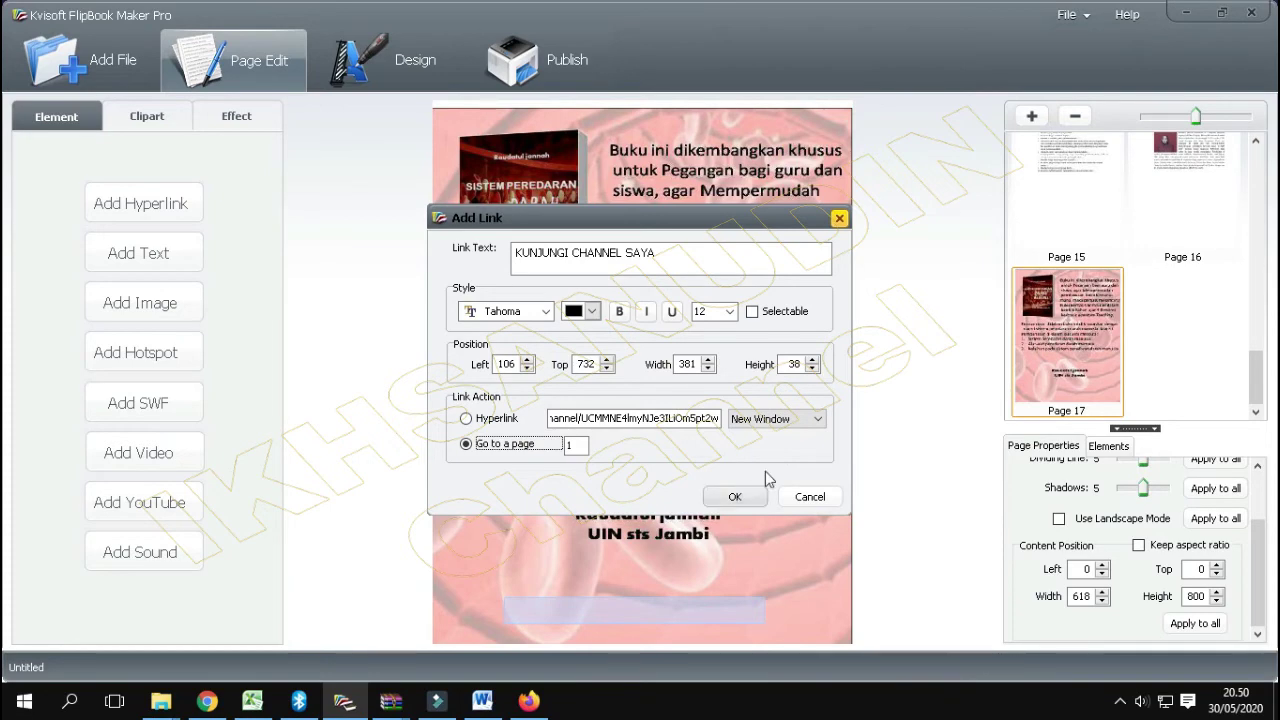
{"action": "left_click", "coordinate": [818, 420]}
{"action": "left_click", "coordinate": [822, 422]}
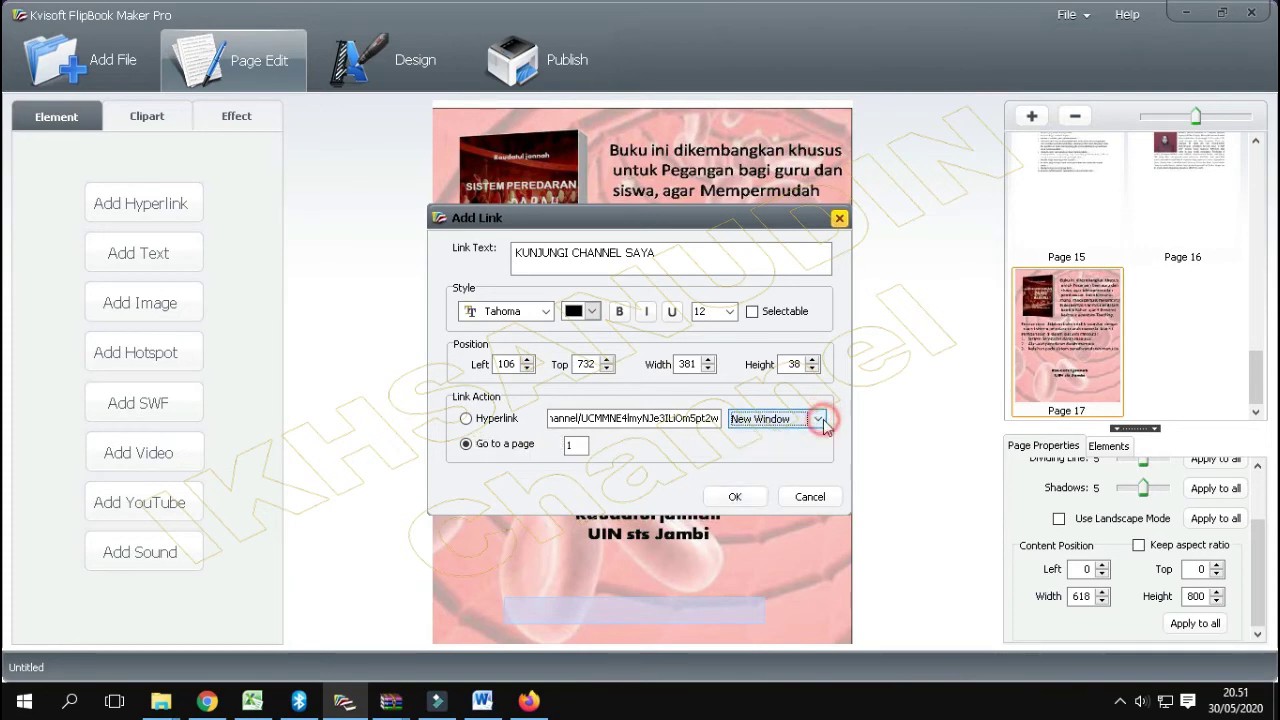
{"action": "left_click", "coordinate": [736, 495]}
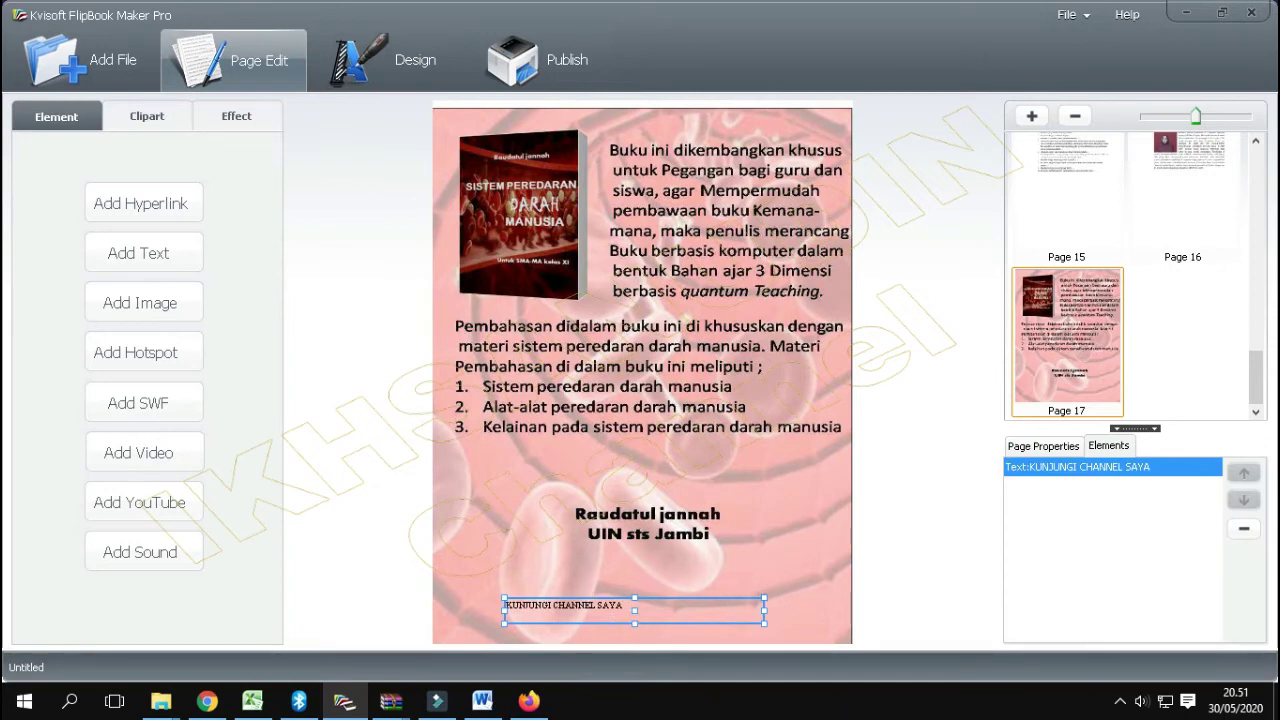
Select the "KUNJUNGI CHANNEL SAYA" link text on page 17 and check the element list and page properties.
{"action": "left_click", "coordinate": [1040, 470]}
{"action": "left_click", "coordinate": [606, 606]}
{"action": "left_click_drag", "start_coordinate": [624, 606], "coordinate": [507, 606]}
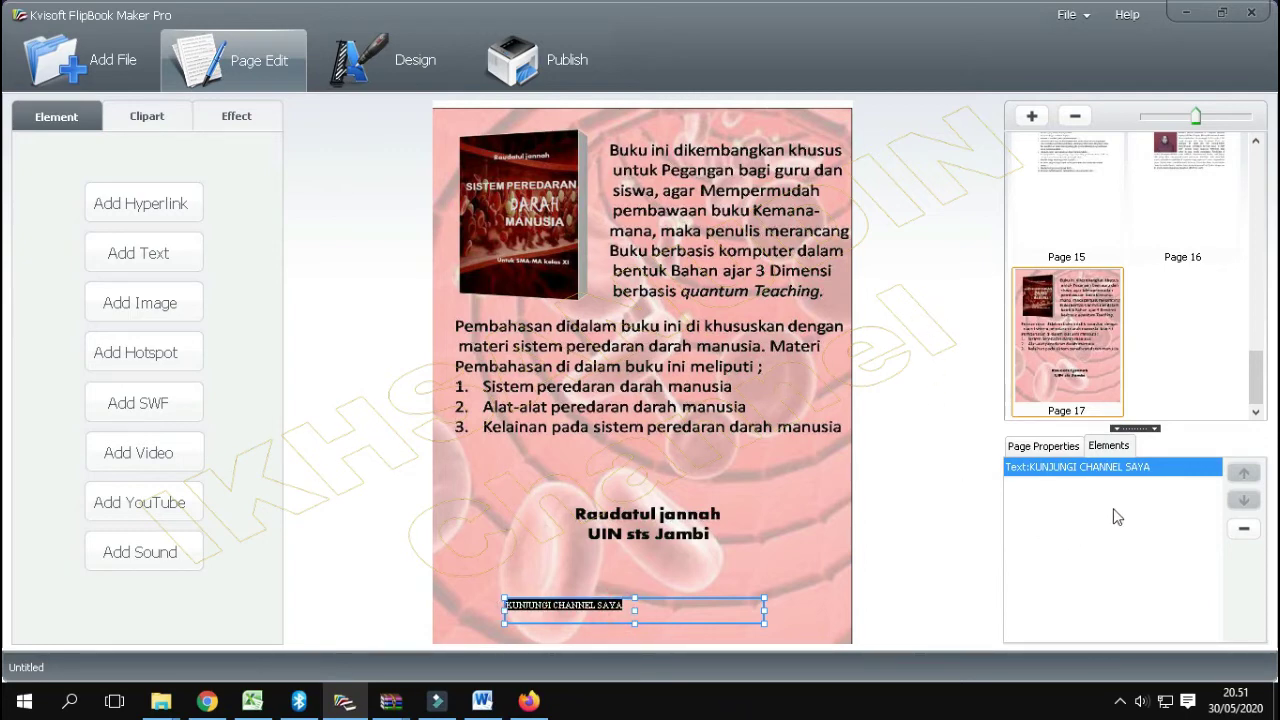
{"action": "left_click", "coordinate": [1116, 448]}
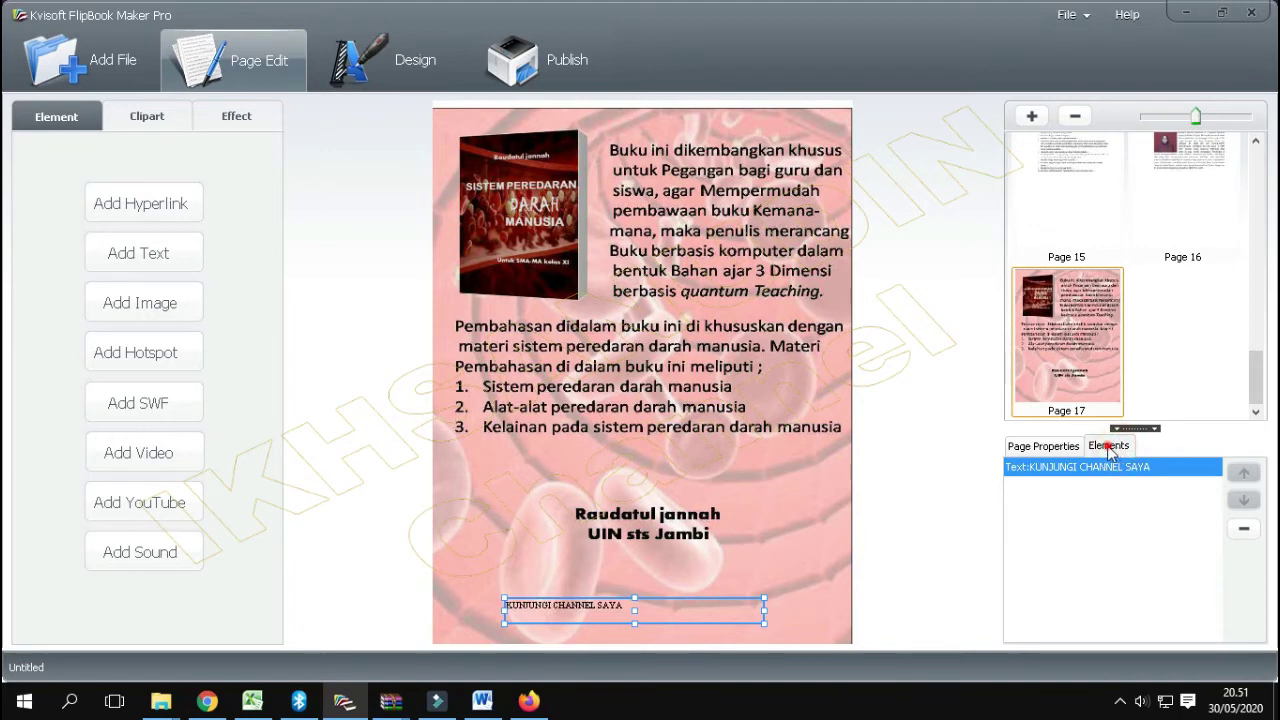
{"action": "left_click", "coordinate": [1068, 447]}
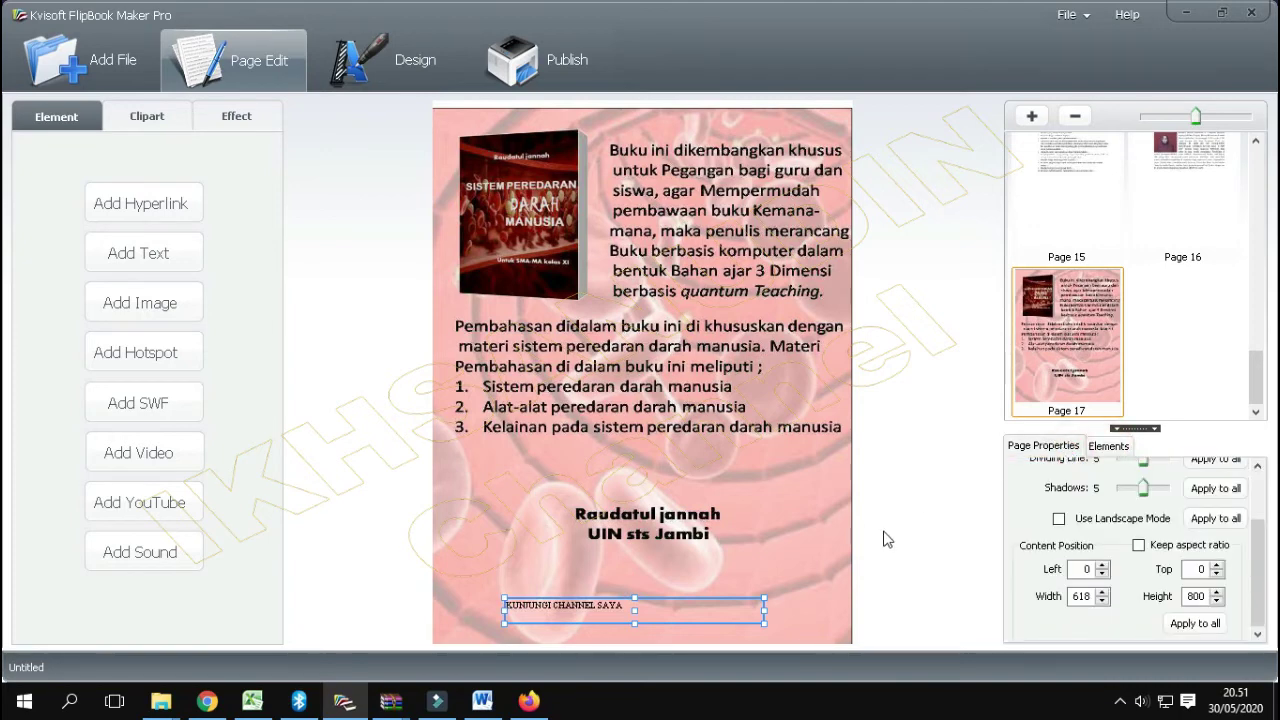